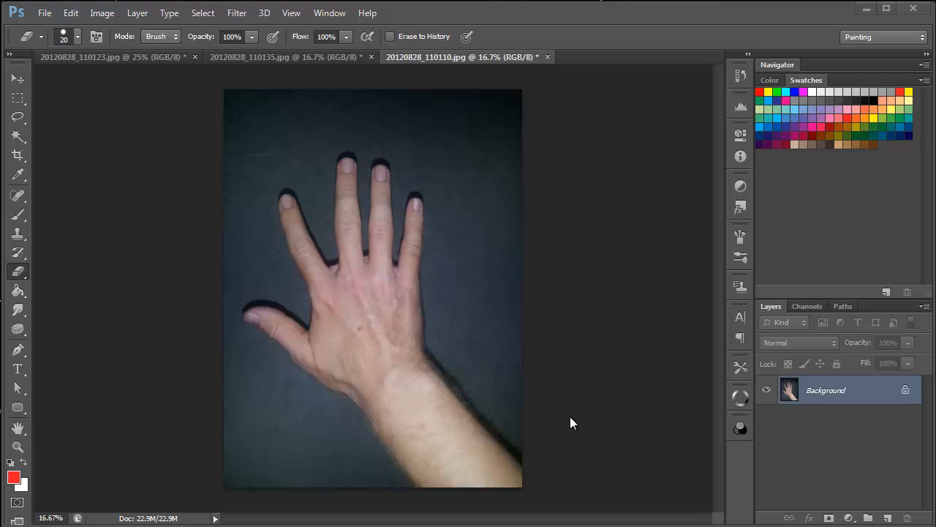
# Copy the entire back-of-hand photo from 20120828_110110.jpg and paste it into 20120828_110123.jpg as a new layer.
pyautogui.click(278, 56)
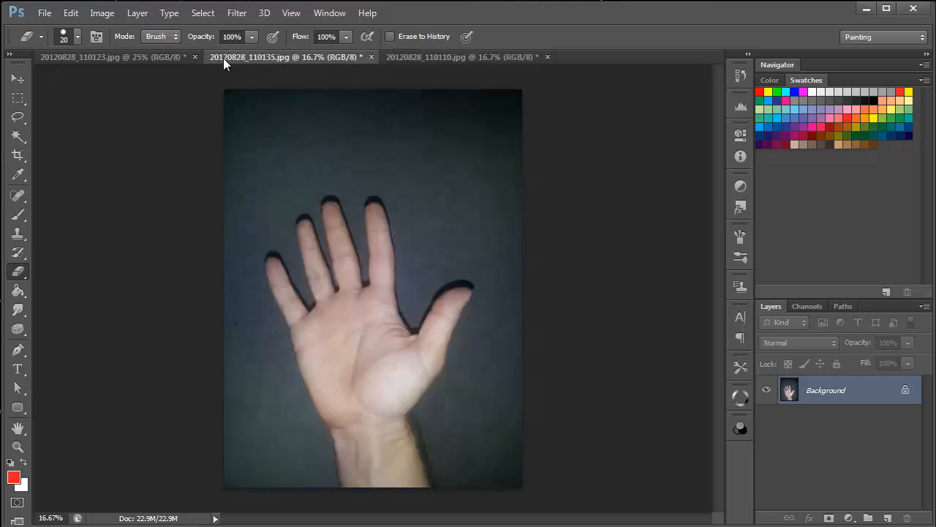
pyautogui.click(127, 56)
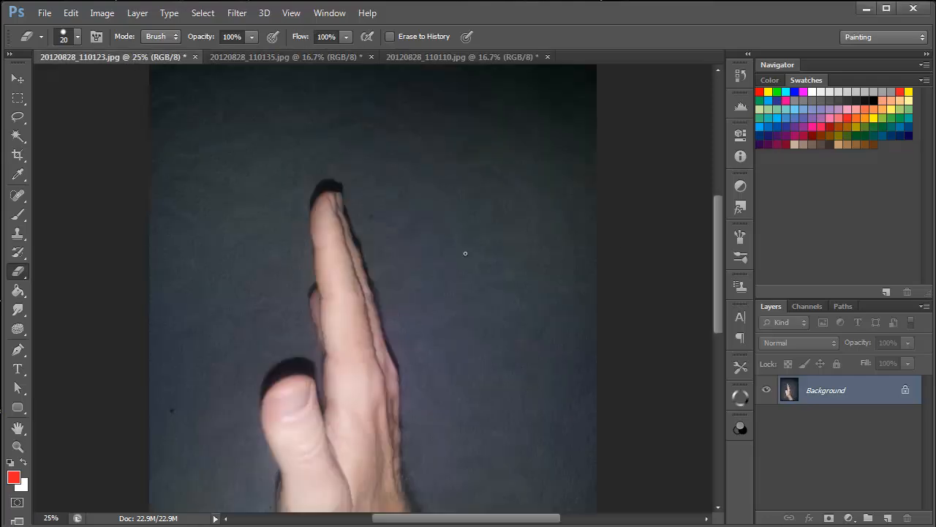
pyautogui.hotkey('ctrl', '0')
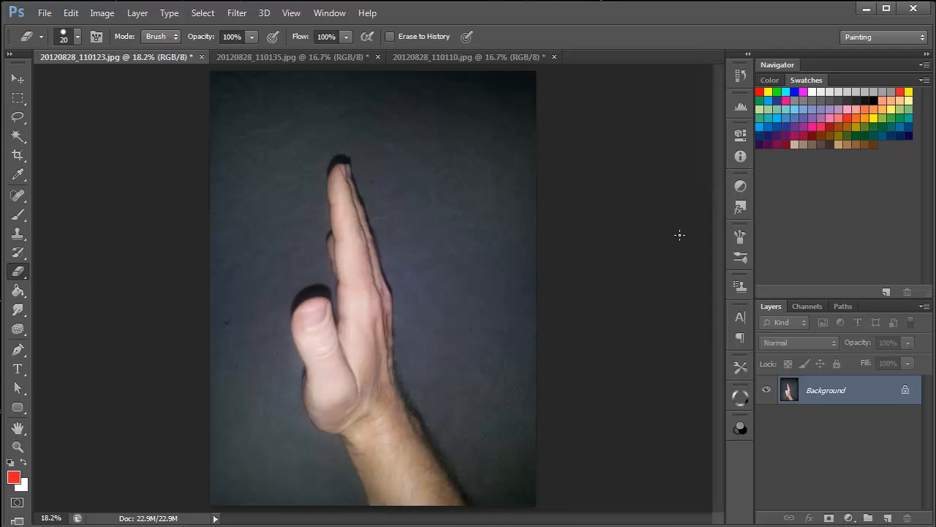
pyautogui.click(319, 58)
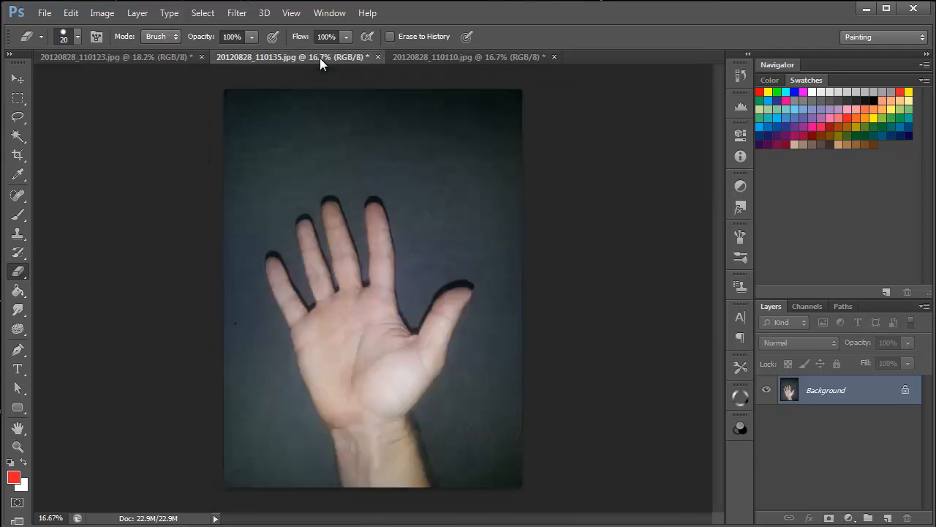
pyautogui.click(467, 58)
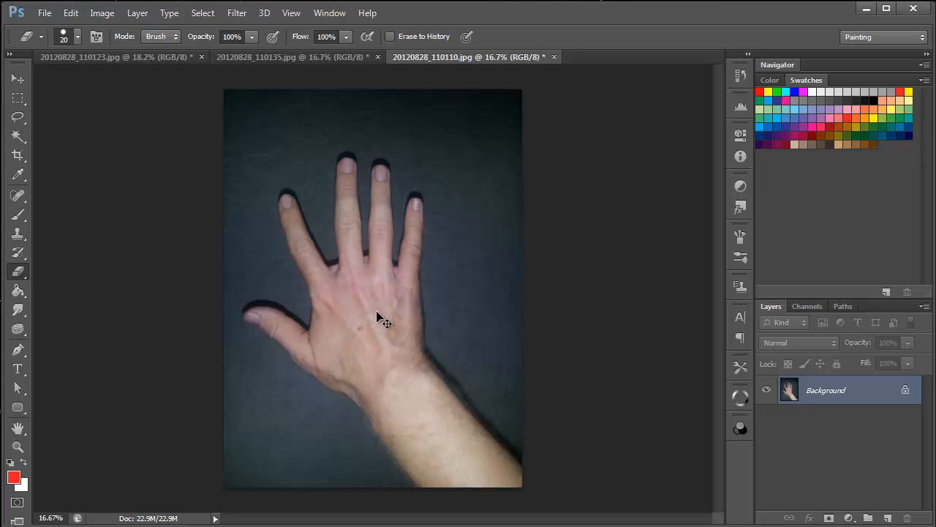
pyautogui.hotkey('ctrl', 'a')
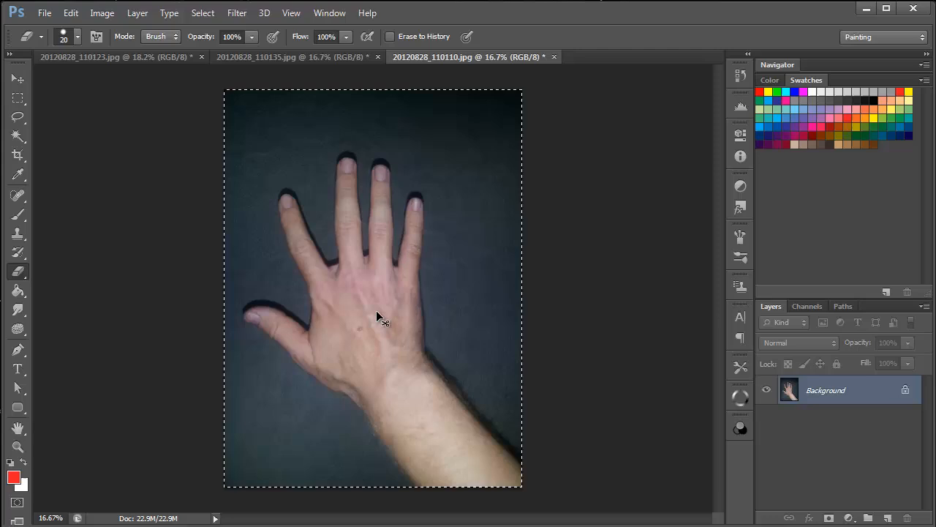
pyautogui.click(135, 70)
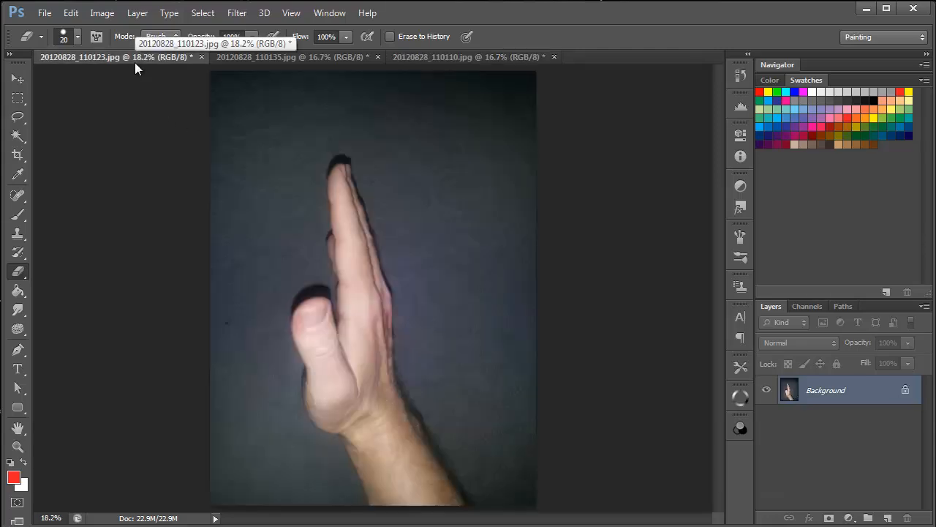
pyautogui.hotkey('ctrl', 'v')
# Copy the whole palm photo from 20120828_110135.jpg into 20120828_110123.jpg as a new layer and close both source documents.
pyautogui.click(352, 56)
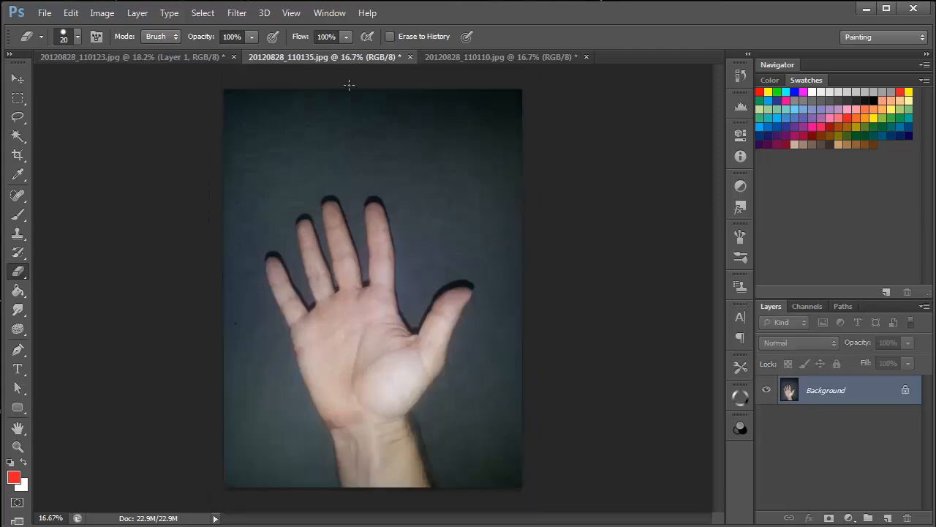
pyautogui.hotkey('ctrl', 'a')
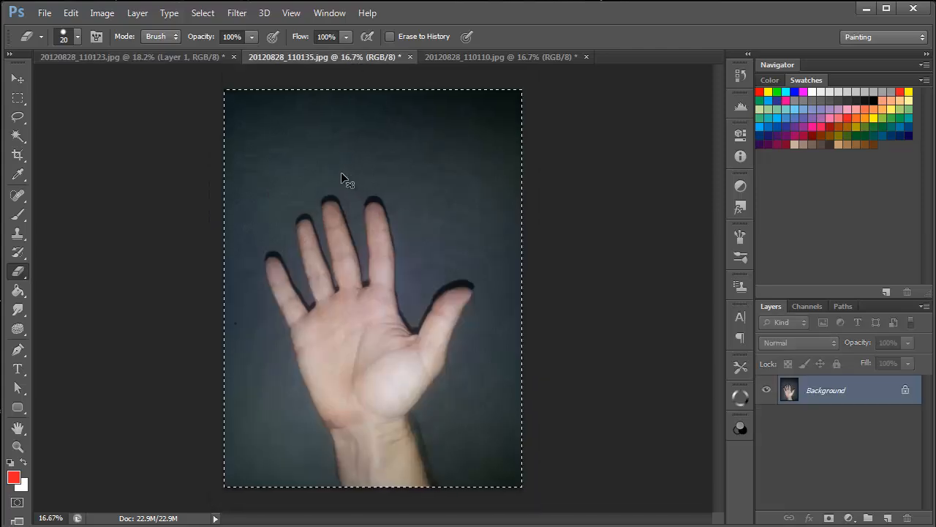
pyautogui.hotkey('ctrl', 'c')
pyautogui.click(125, 56)
pyautogui.hotkey('ctrl', 'v')
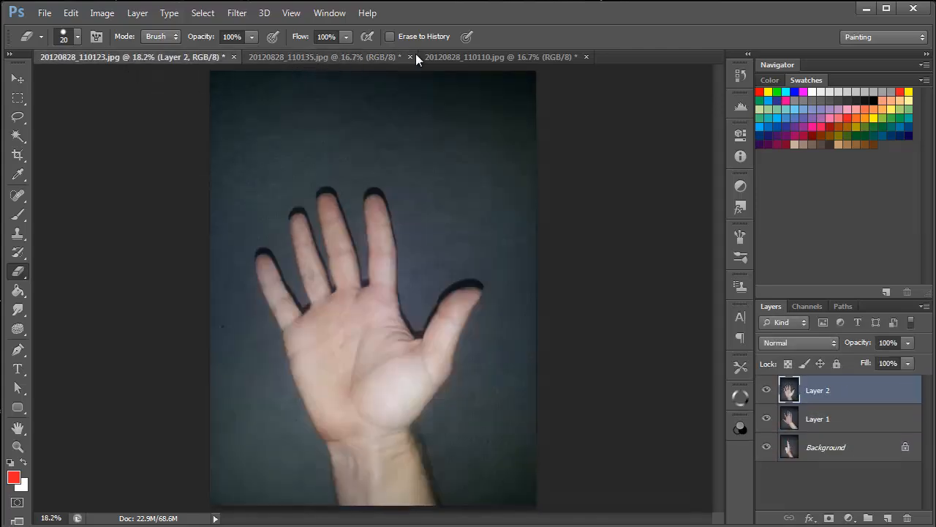
pyautogui.click(410, 56)
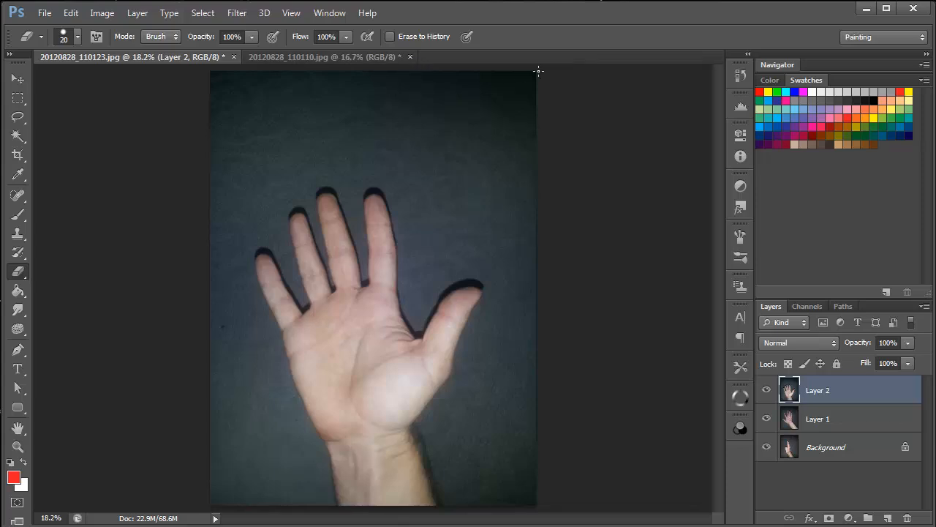
pyautogui.click(410, 56)
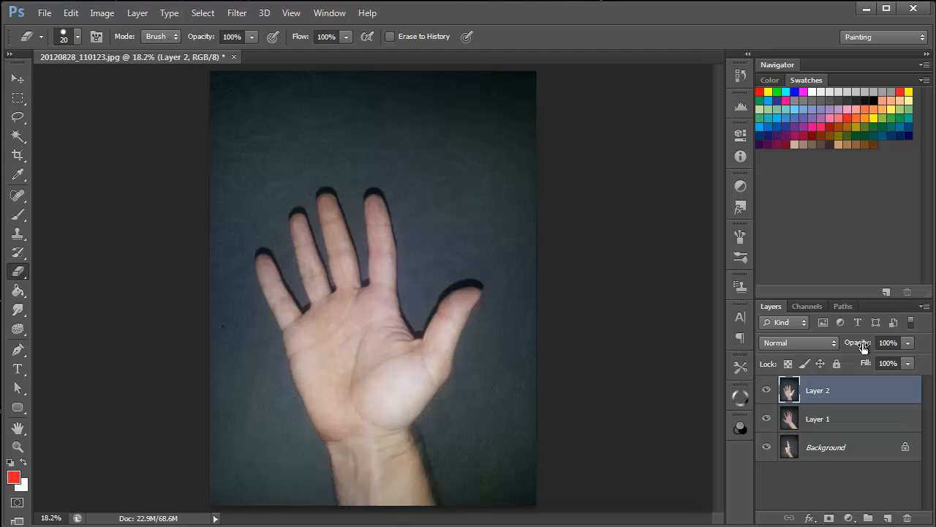
# Lower Layer 2's opacity to 53%, then rotate it about 14.28° and move it over the hand on Layer 1.
pyautogui.moveTo(863, 346); pyautogui.dragTo(829, 347)
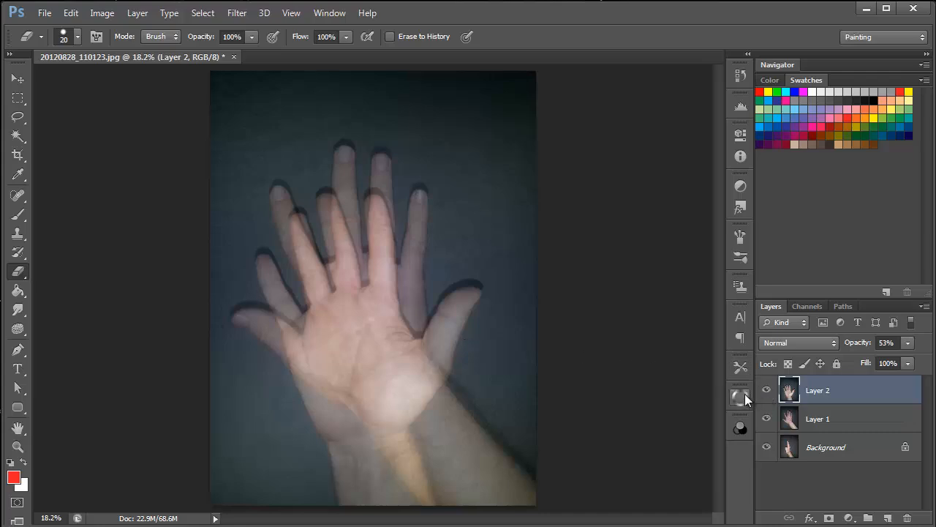
pyautogui.hotkey('ctrl', 't')
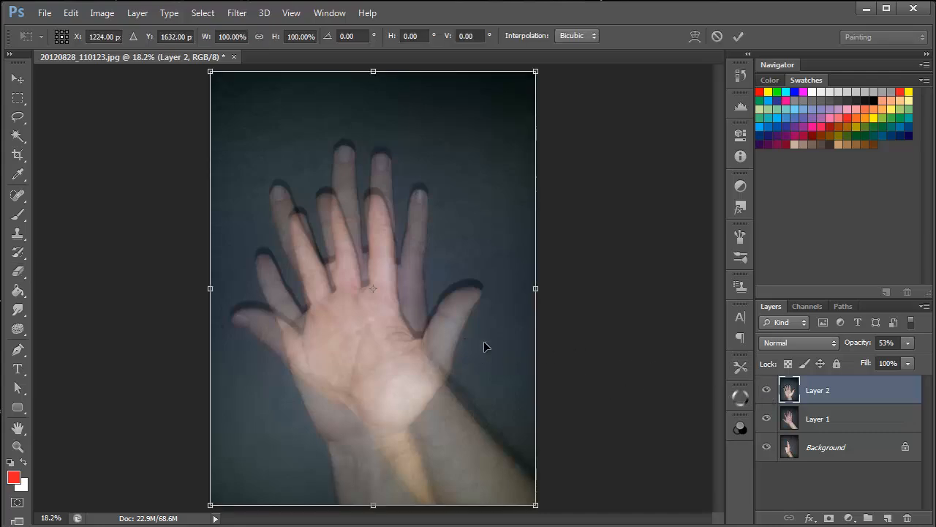
pyautogui.moveTo(565, 327); pyautogui.dragTo(556, 369)
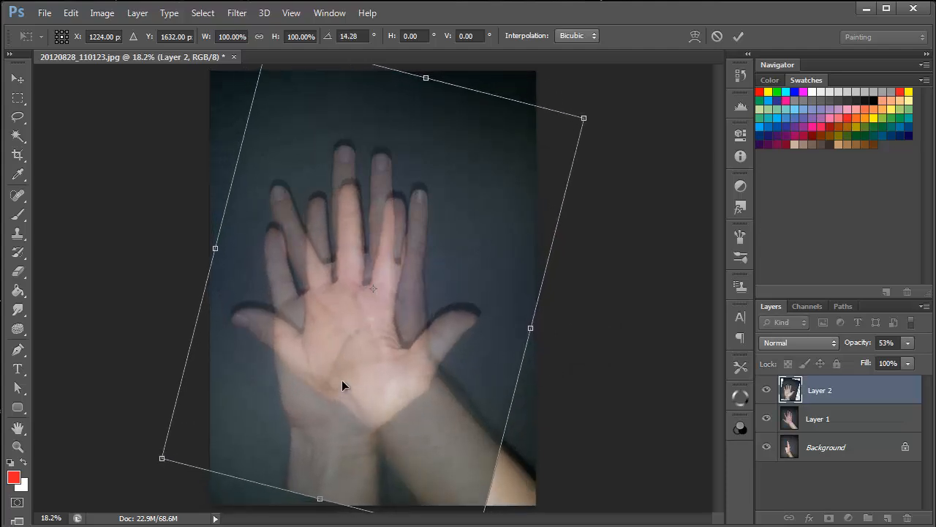
pyautogui.moveTo(343, 379); pyautogui.dragTo(336, 341)
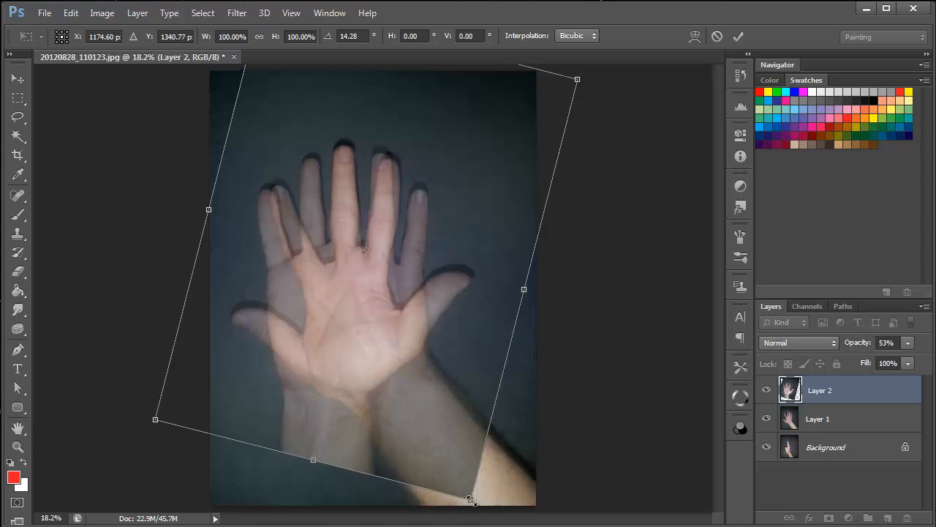
# Scale Layer 2 to about 106.65% width and 101.86% height, aligned with the hand beneath, and apply the transform.
pyautogui.moveTo(470, 500); pyautogui.dragTo(485, 510)
pyautogui.moveTo(346, 361)
pyautogui.mouseDown()
pyautogui.moveTo(365, 358)
pyautogui.moveTo(349, 359)
pyautogui.mouseUp()
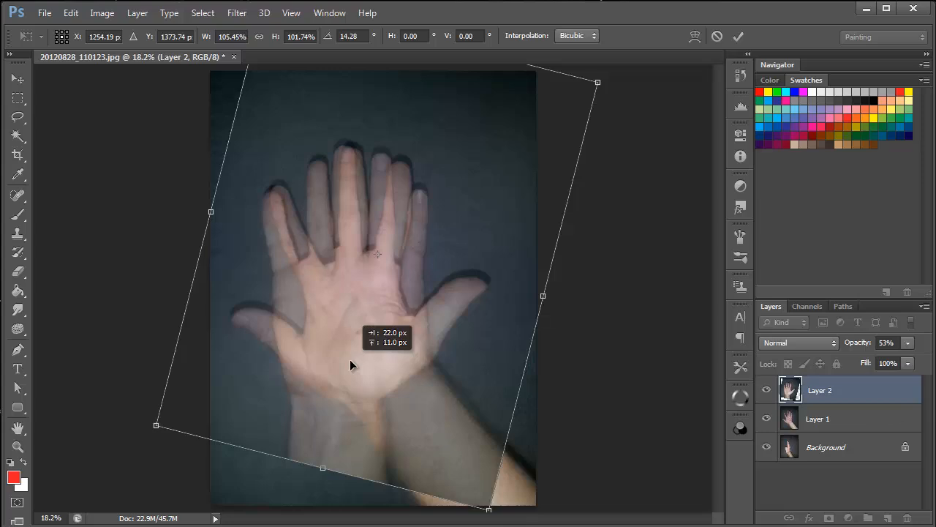
pyautogui.moveTo(350, 359); pyautogui.dragTo(349, 360)
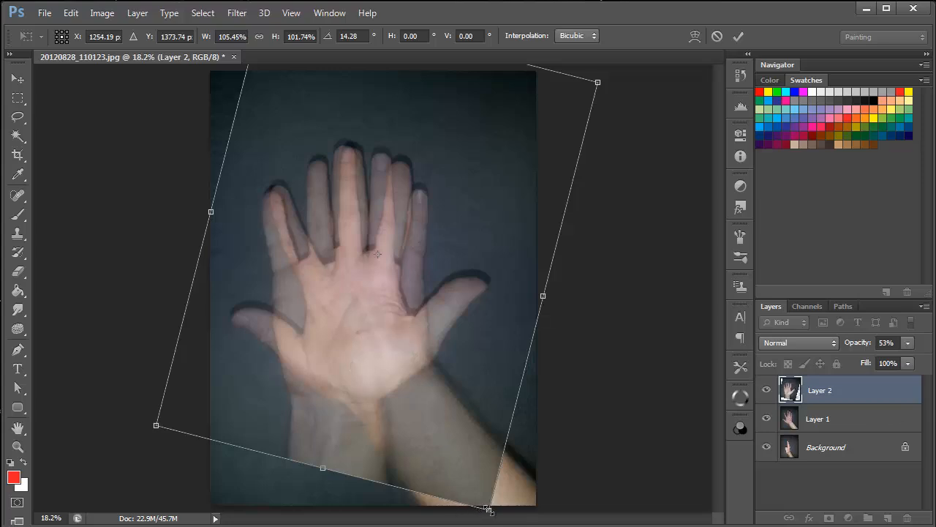
pyautogui.moveTo(489, 509); pyautogui.dragTo(493, 510)
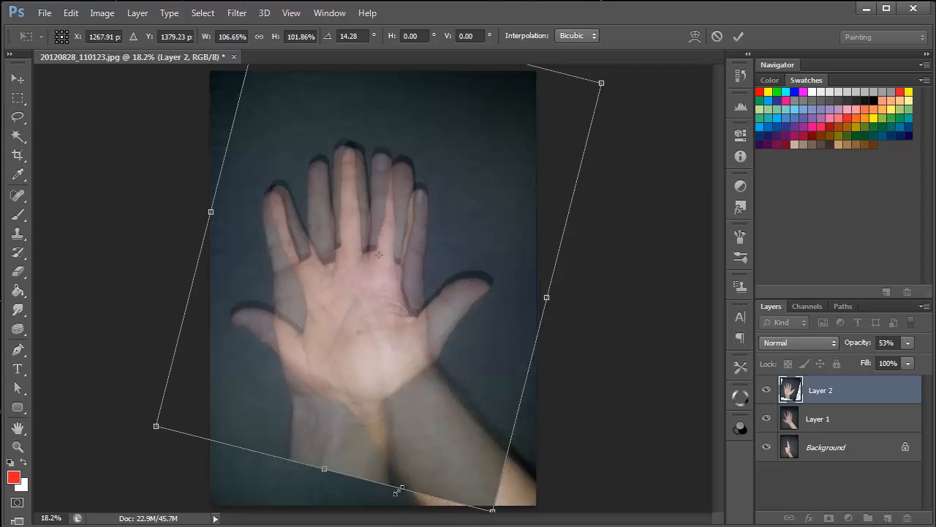
pyautogui.press('Return')
pyautogui.press('e')
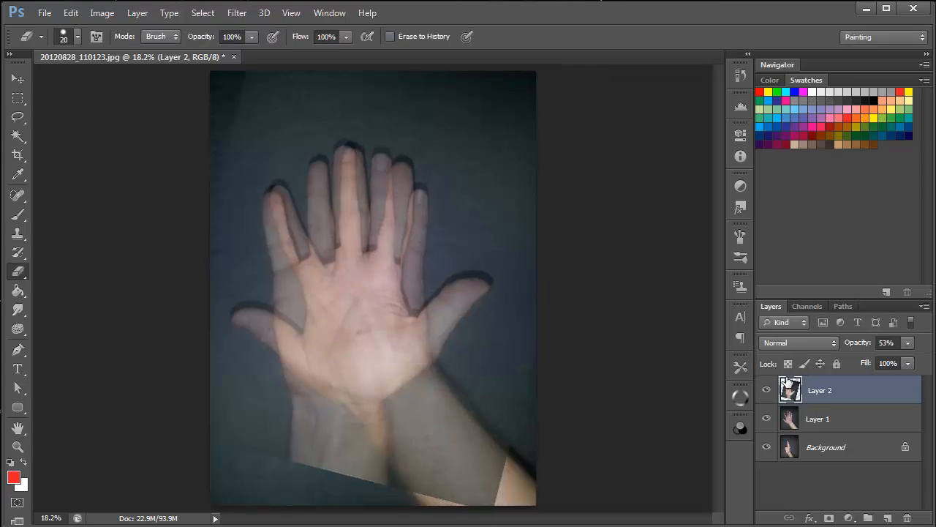
# With Layer 2 hidden, convert the Background into a regular layer and move it above Layer 1.
pyautogui.click(766, 391)
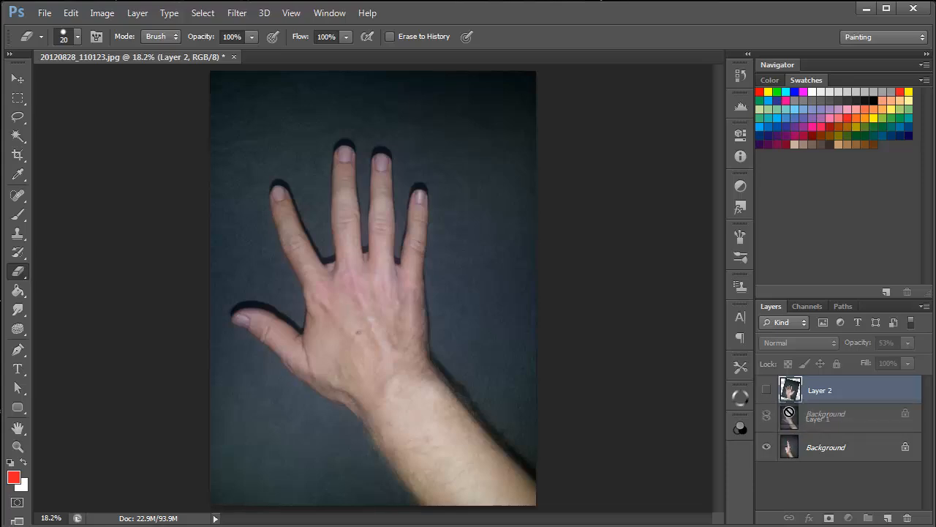
pyautogui.click(838, 447)
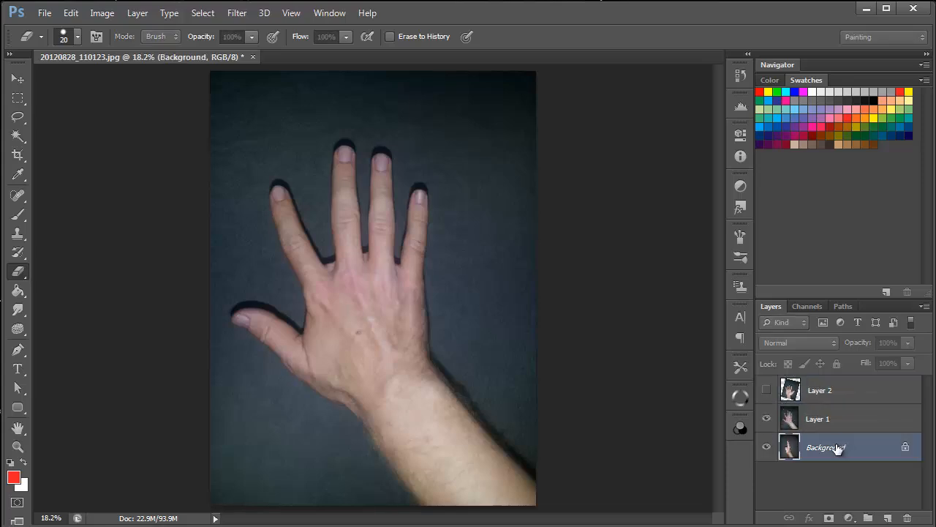
pyautogui.keyDown('alt'); pyautogui.doubleClick(837, 447); pyautogui.keyUp('alt')
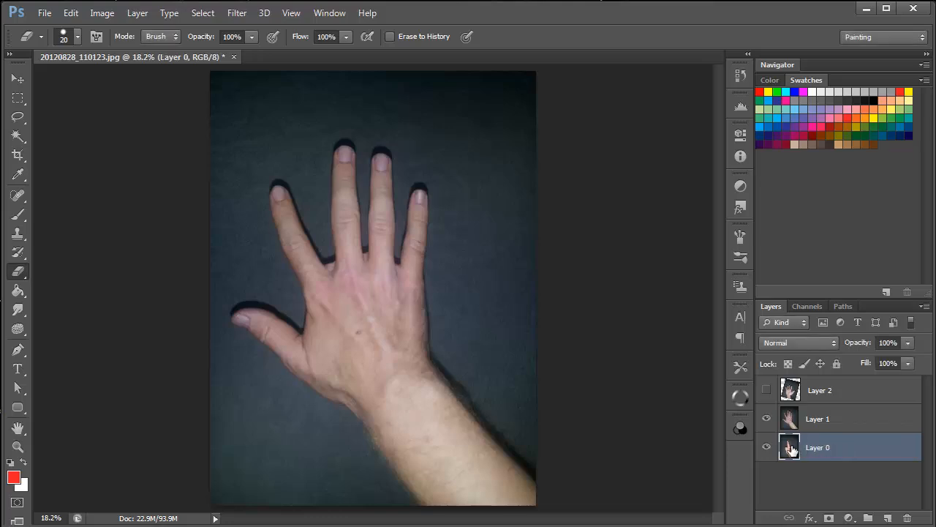
pyautogui.moveTo(788, 446); pyautogui.dragTo(796, 406)
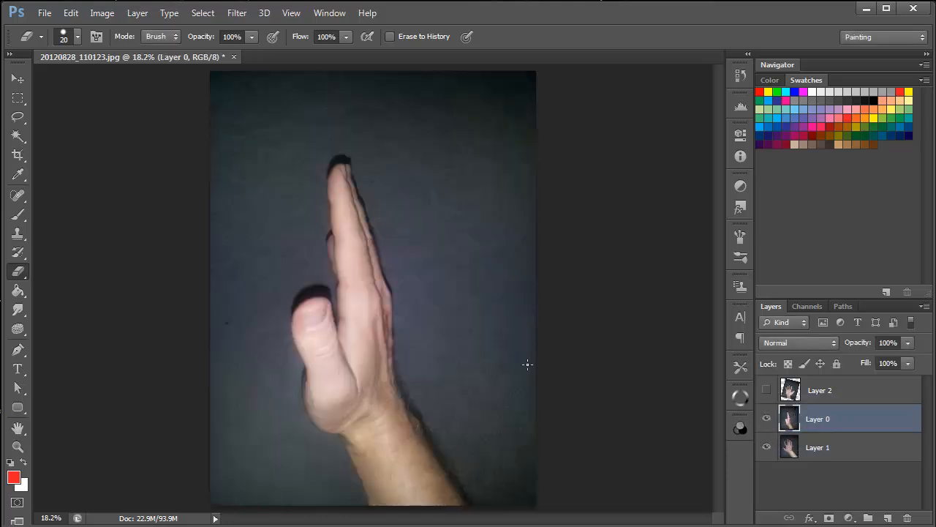
# Reduce Layer 0's opacity to 50% and transform it to about 98% scale, shifted to line up with the hand on Layer 1.
pyautogui.moveTo(859, 343); pyautogui.dragTo(829, 343)
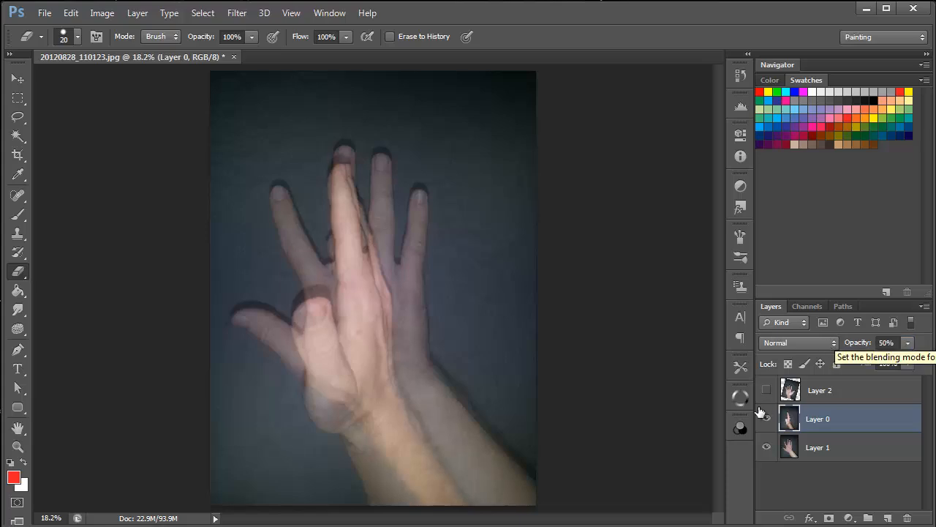
pyautogui.hotkey('ctrl', 't')
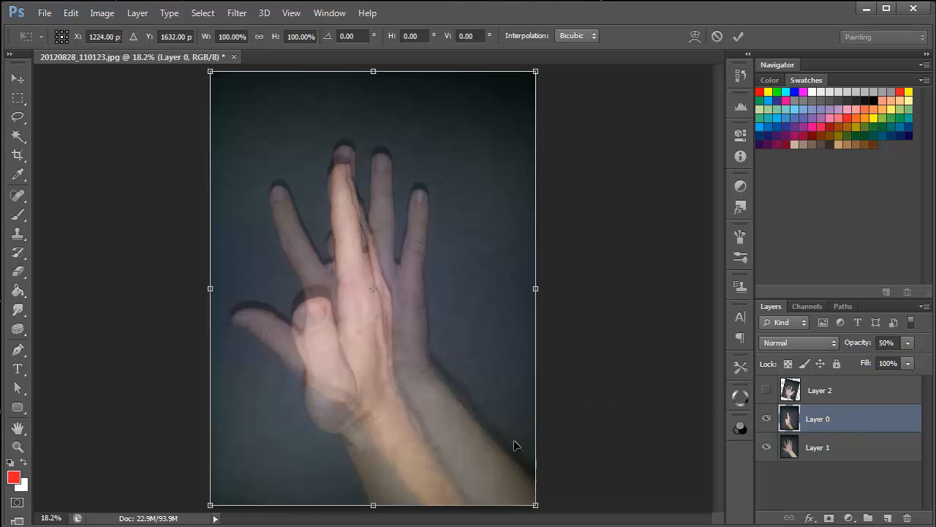
pyautogui.moveTo(412, 475); pyautogui.dragTo(418, 457)
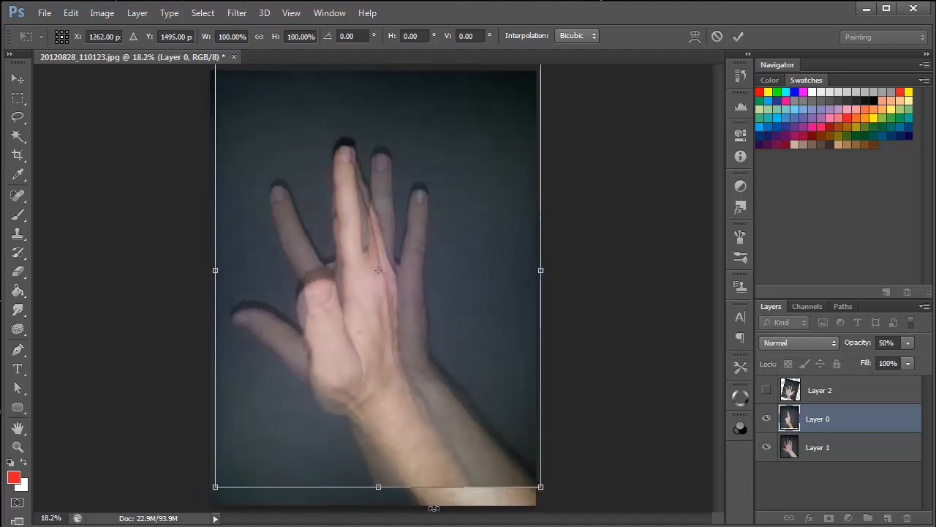
pyautogui.moveTo(540, 486); pyautogui.dragTo(538, 480)
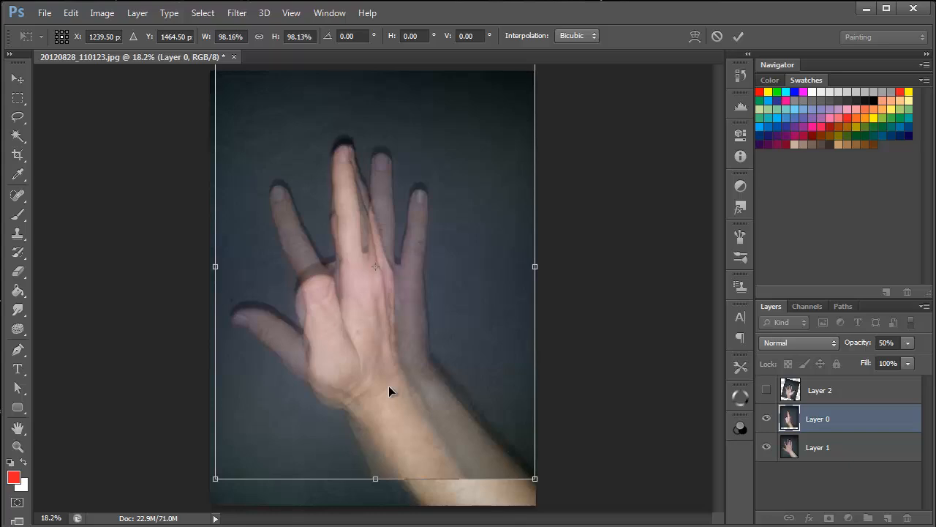
pyautogui.press('Return')
pyautogui.press('e')
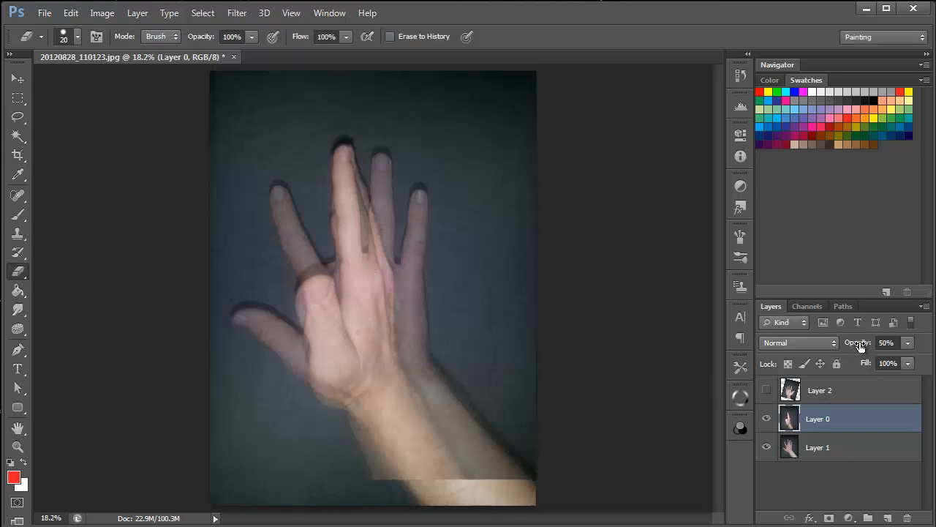
# Restore Layer 0 to 100% opacity, and show Layer 2 at 100% opacity as well.
pyautogui.click(859, 345)
pyautogui.write('100')
pyautogui.press('Return')
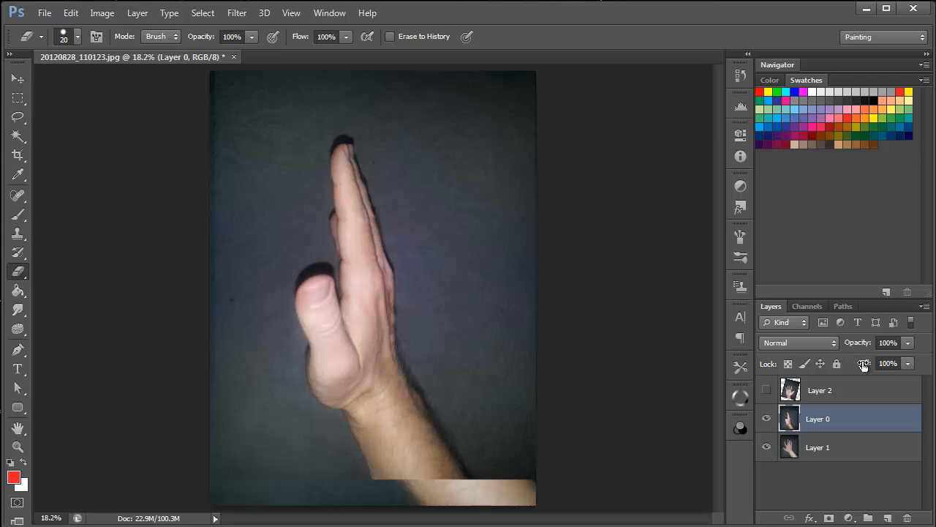
pyautogui.moveTo(863, 365); pyautogui.dragTo(888, 365)
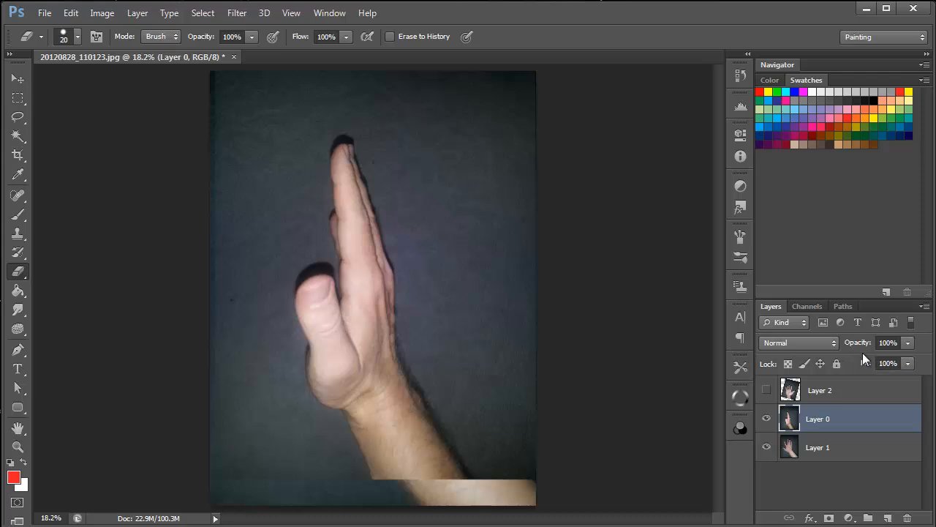
pyautogui.click(820, 394)
pyautogui.click(765, 390)
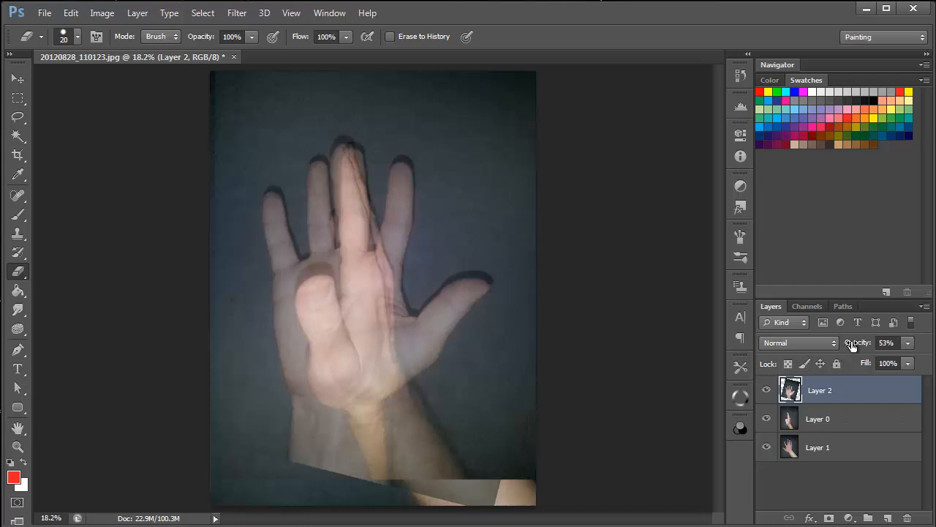
pyautogui.moveTo(852, 346); pyautogui.dragTo(925, 338)
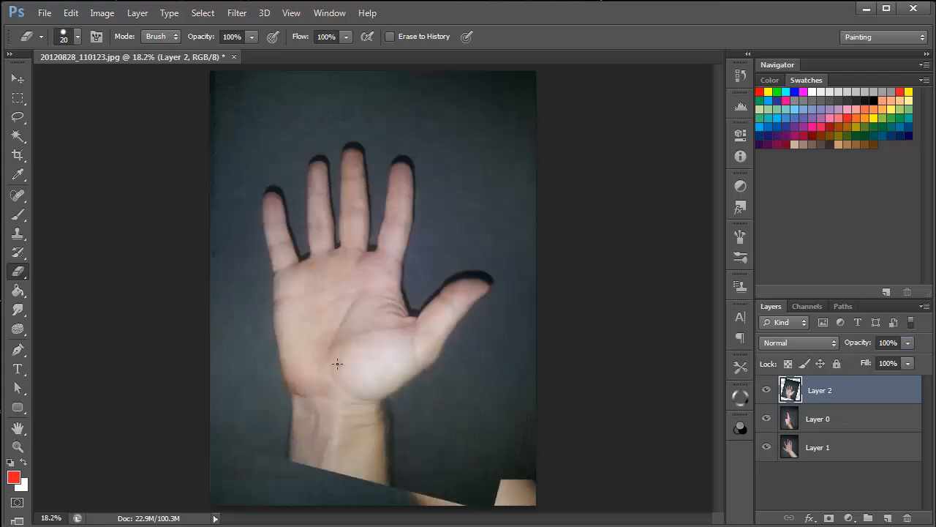
# Crop the document tightly around the hand, removing the slanted photo edges below the wrist and the surplus background, and apply the crop.
pyautogui.click(18, 155)
pyautogui.click(214, 79)
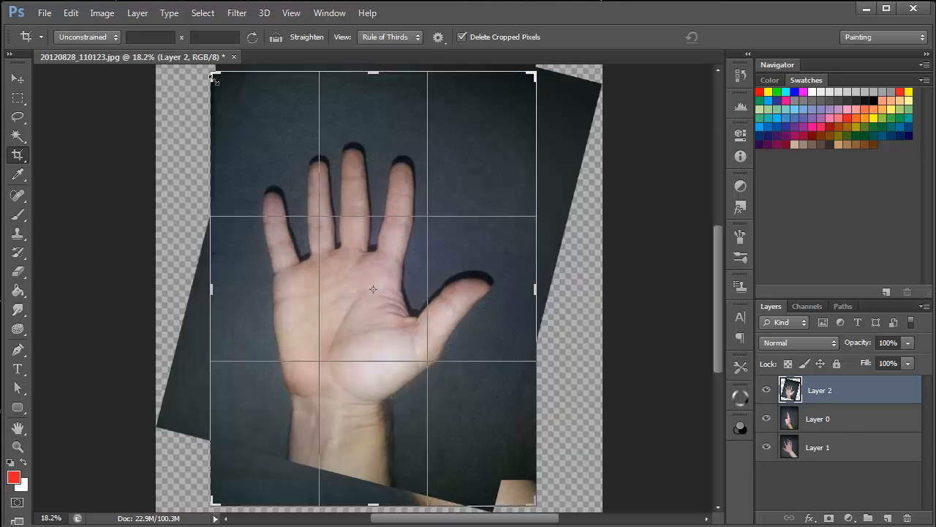
pyautogui.moveTo(213, 79); pyautogui.dragTo(225, 103)
pyautogui.moveTo(523, 477); pyautogui.dragTo(509, 450)
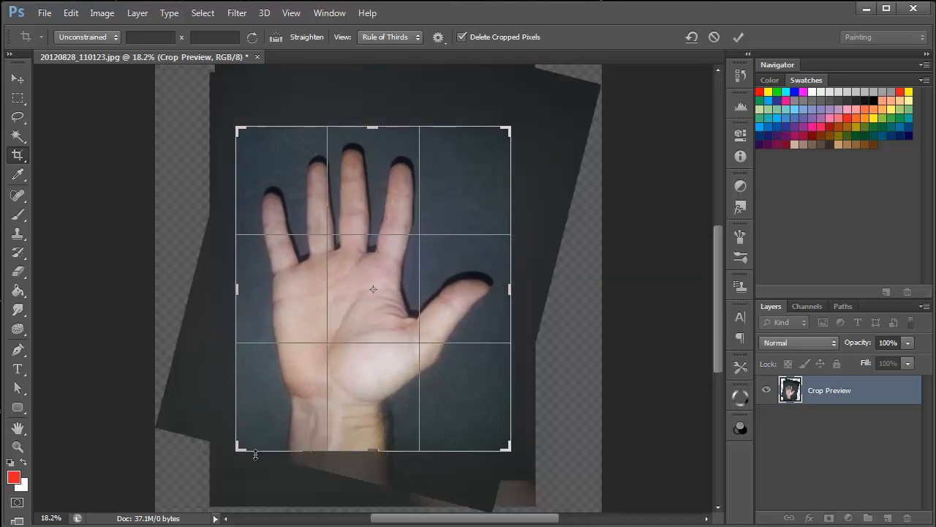
pyautogui.moveTo(240, 447); pyautogui.dragTo(228, 450)
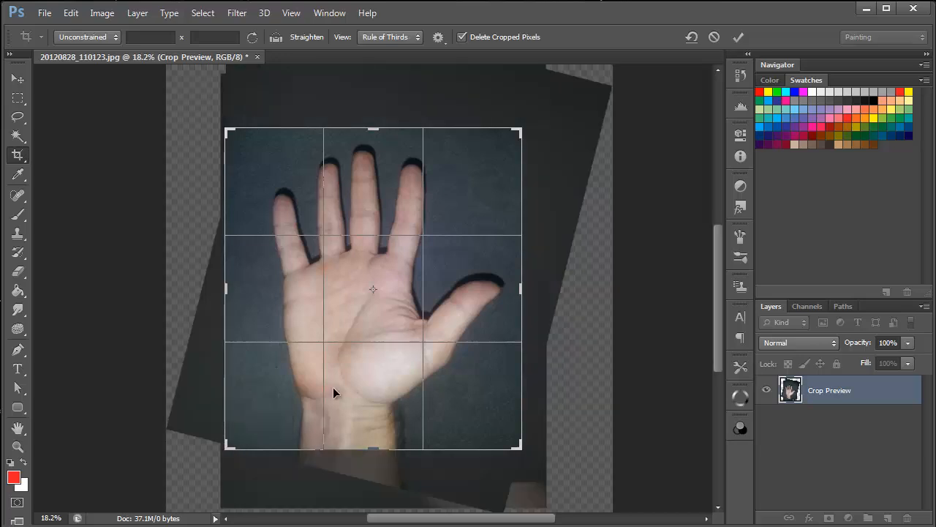
pyautogui.doubleClick(333, 387)
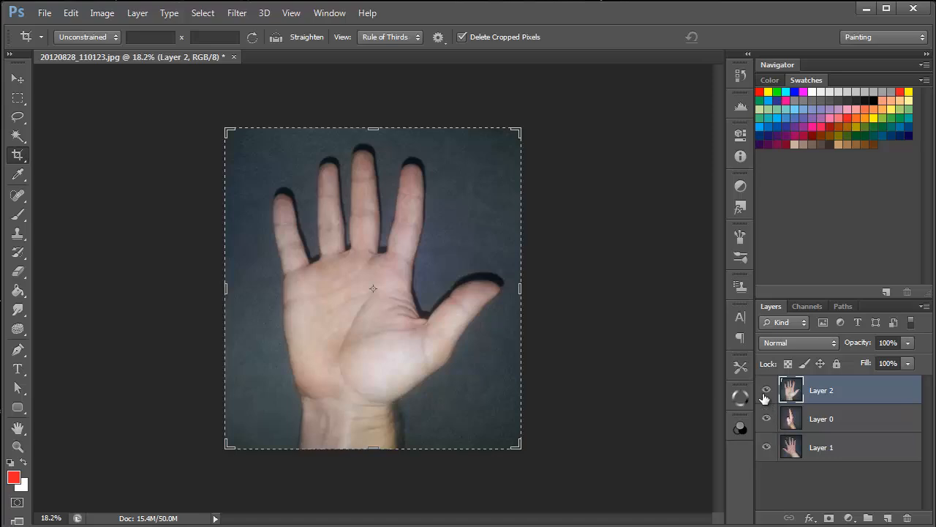
# Compare the three cropped hand layers by hiding Layer 2 and Layer 0 and showing them again.
pyautogui.click(765, 392)
pyautogui.click(767, 419)
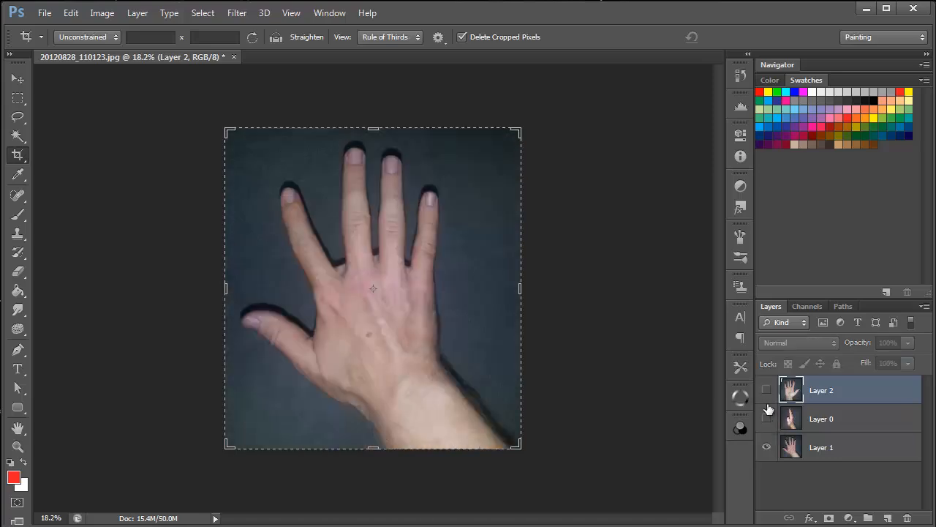
pyautogui.click(767, 418)
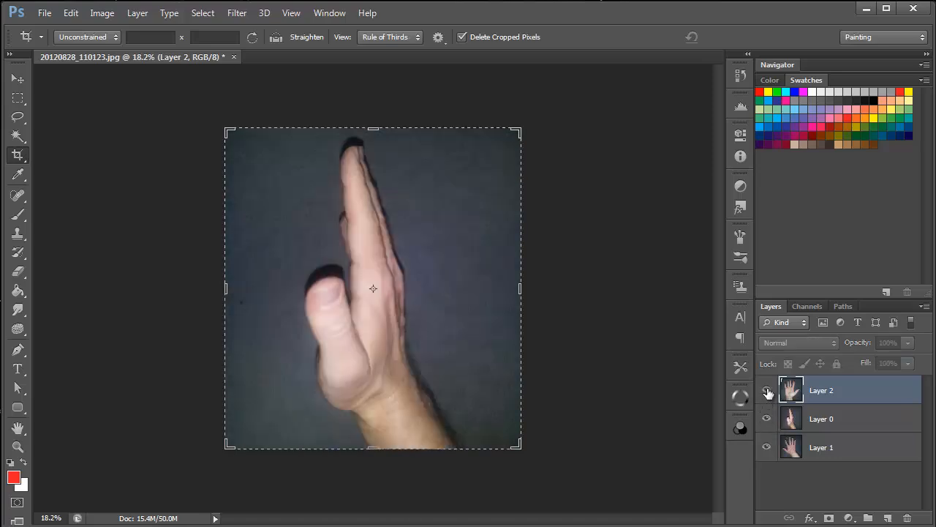
pyautogui.click(766, 390)
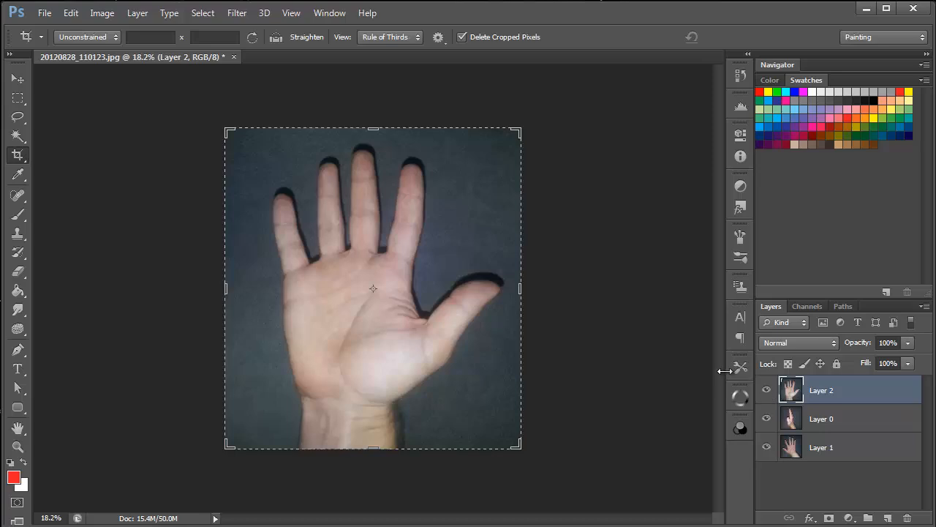
# Start saving the document under a new name with JPEG as the format.
pyautogui.hotkey('ctrl', 'shift', 's')
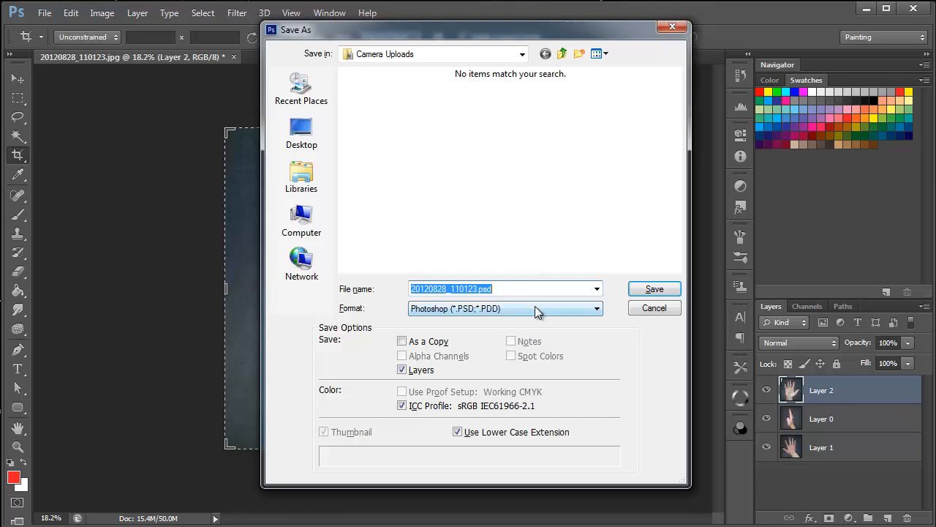
pyautogui.click(535, 307)
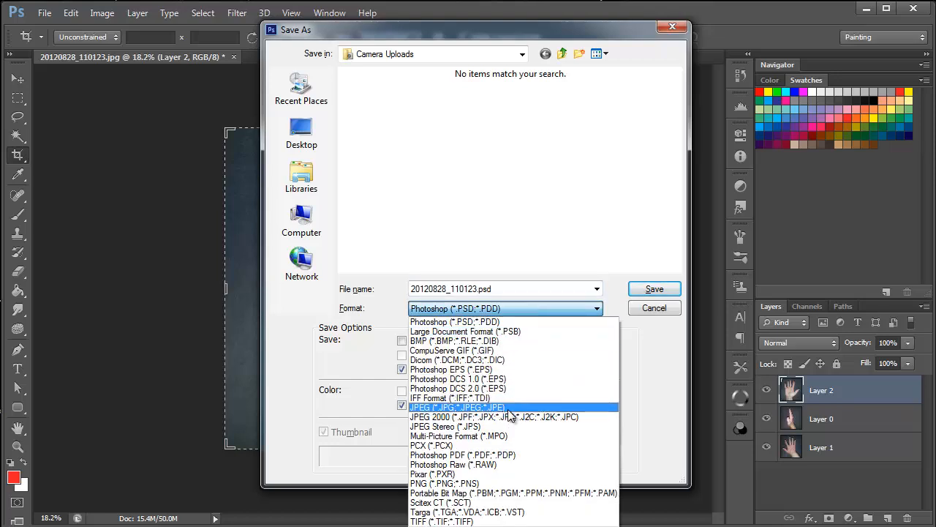
pyautogui.click(509, 409)
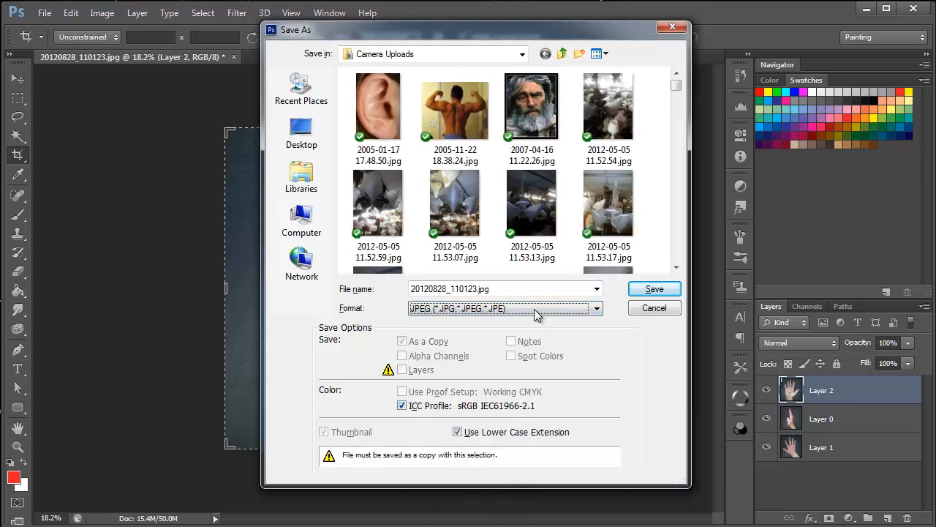
pyautogui.click(302, 140)
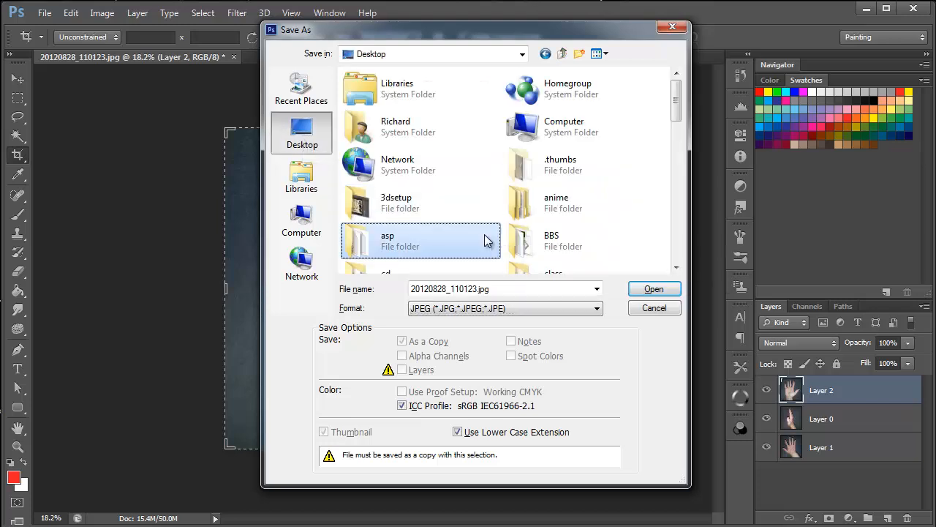
pyautogui.scroll(-5, 461, 229)
pyautogui.click(554, 85)
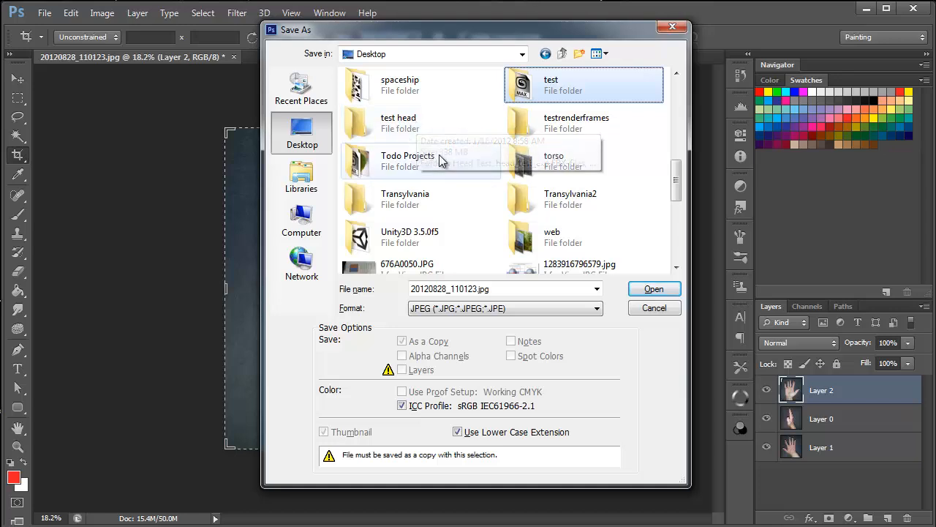
pyautogui.doubleClick(512, 162)
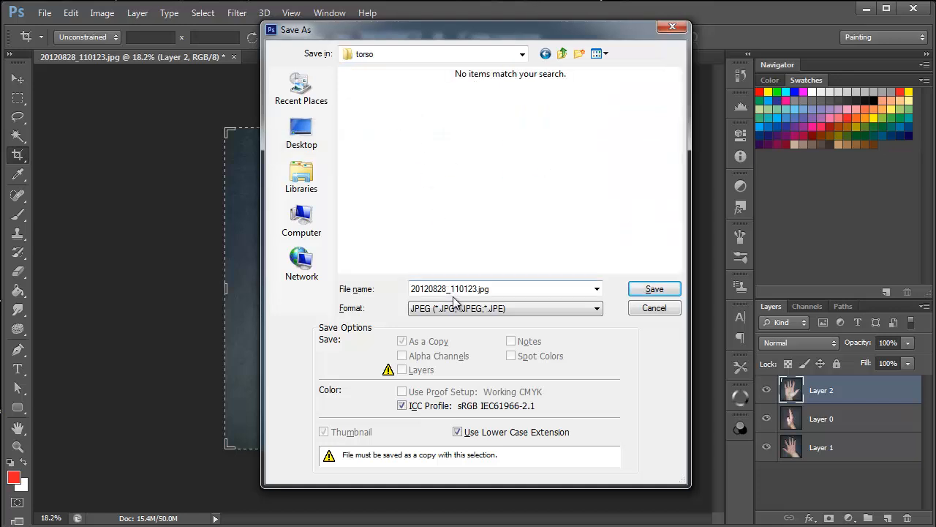
pyautogui.click(500, 288)
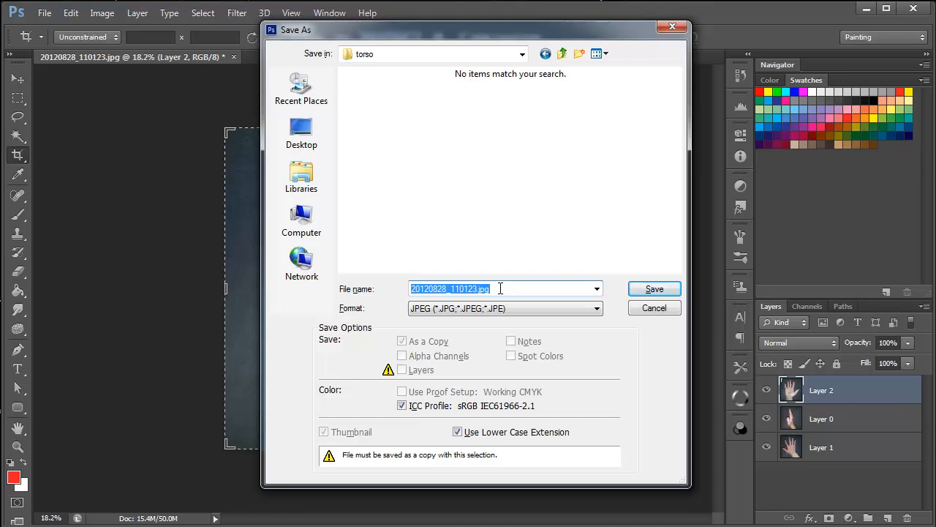
# Choose the images folder inside the test folder as the save location, keeping JPEG as the format.
pyautogui.click(523, 56)
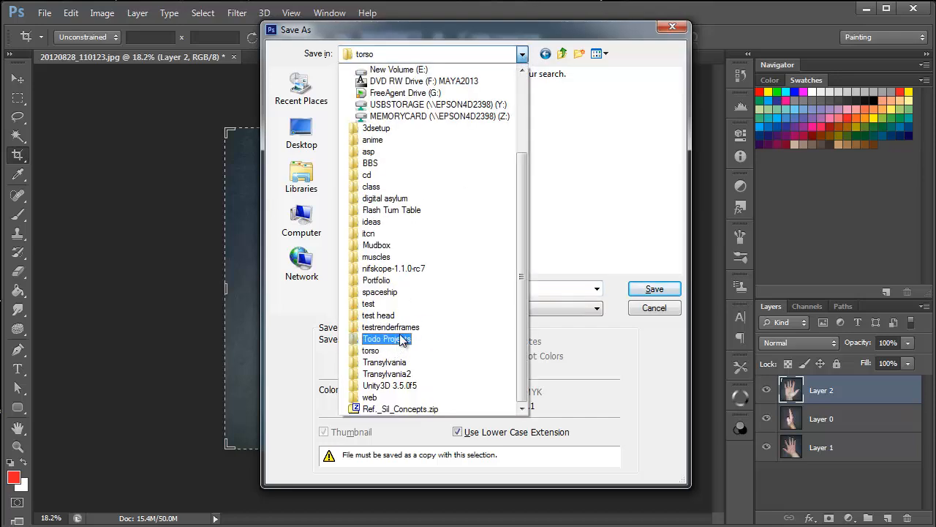
pyautogui.click(368, 303)
pyautogui.click(387, 91)
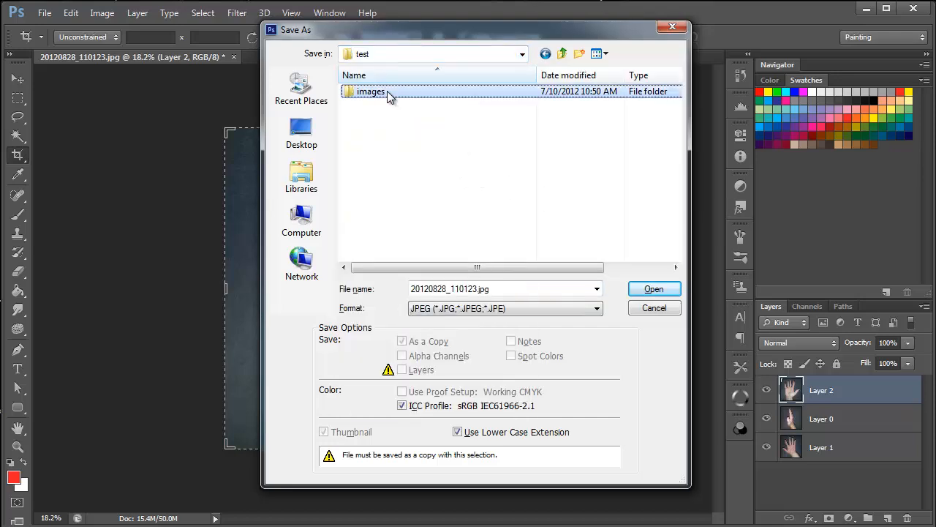
pyautogui.doubleClick(386, 90)
pyautogui.click(468, 308)
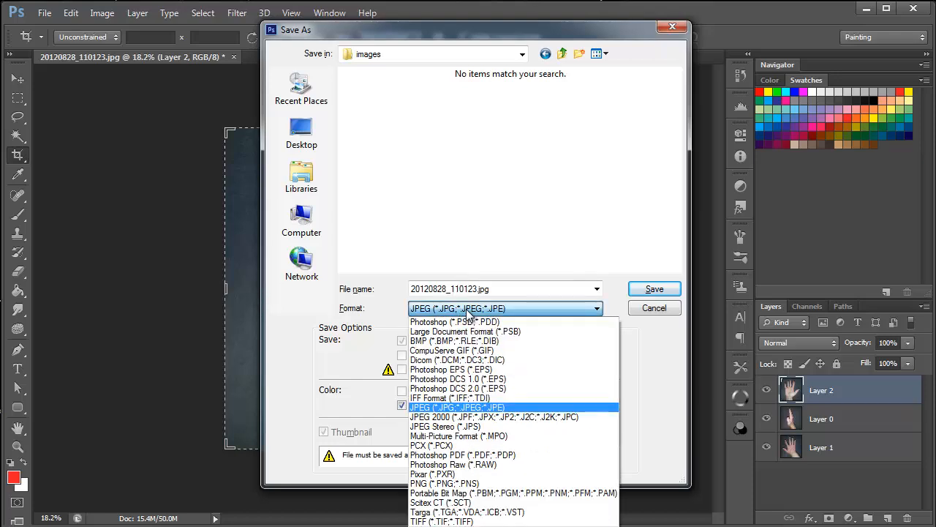
pyautogui.click(493, 308)
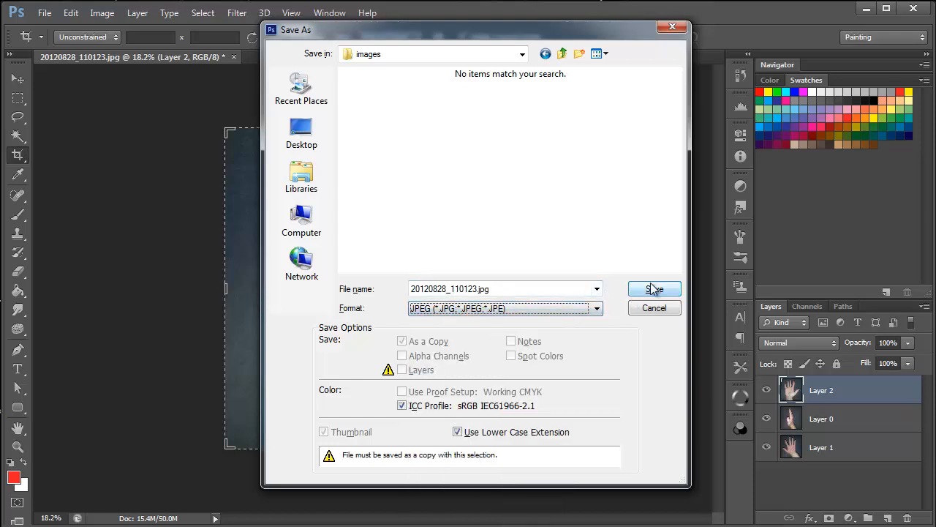
# Name the JPEG copy of the palm view "bottom" and save it.
pyautogui.moveTo(512, 35); pyautogui.dragTo(584, 40)
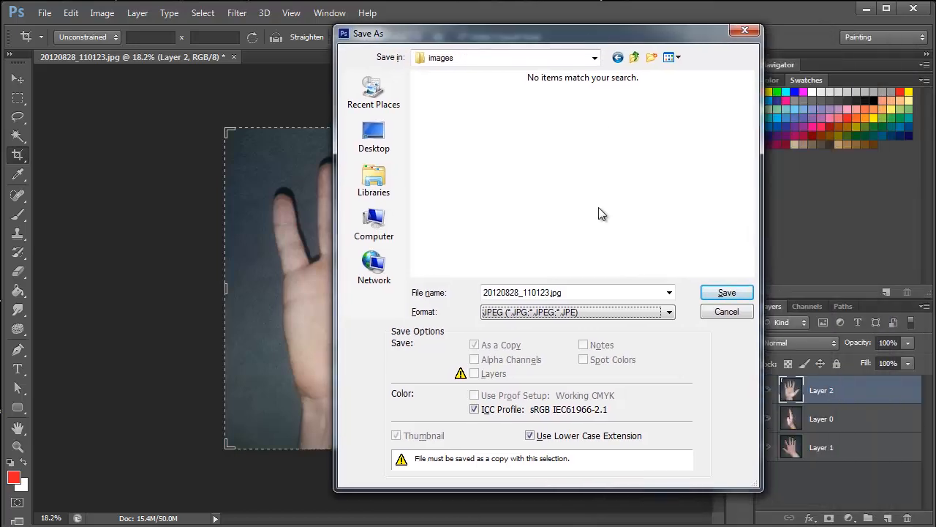
pyautogui.click(577, 292)
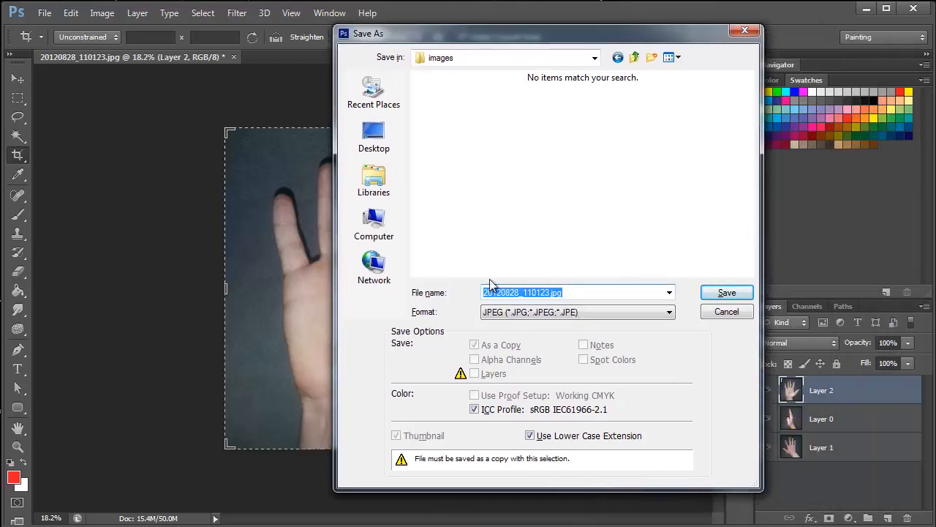
pyautogui.write('b')
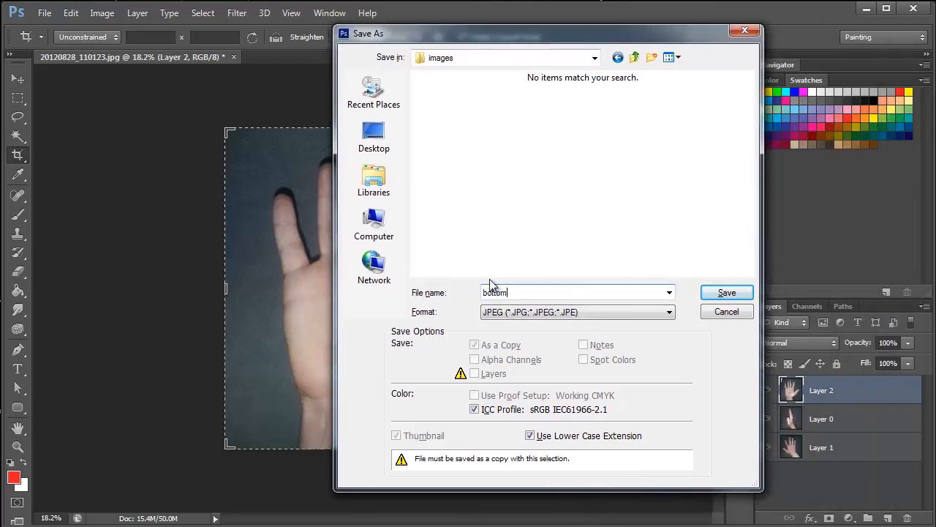
pyautogui.write('ottom')
pyautogui.press('Return')
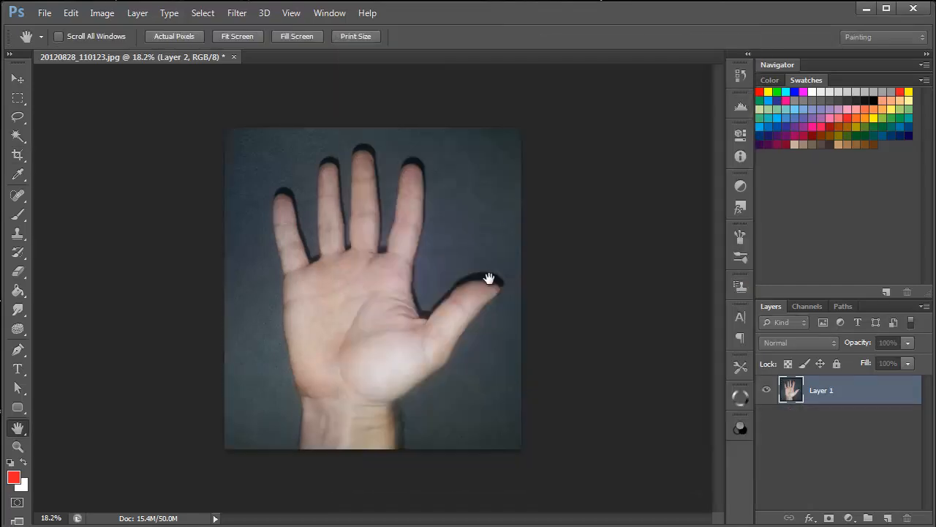
pyautogui.press('c')
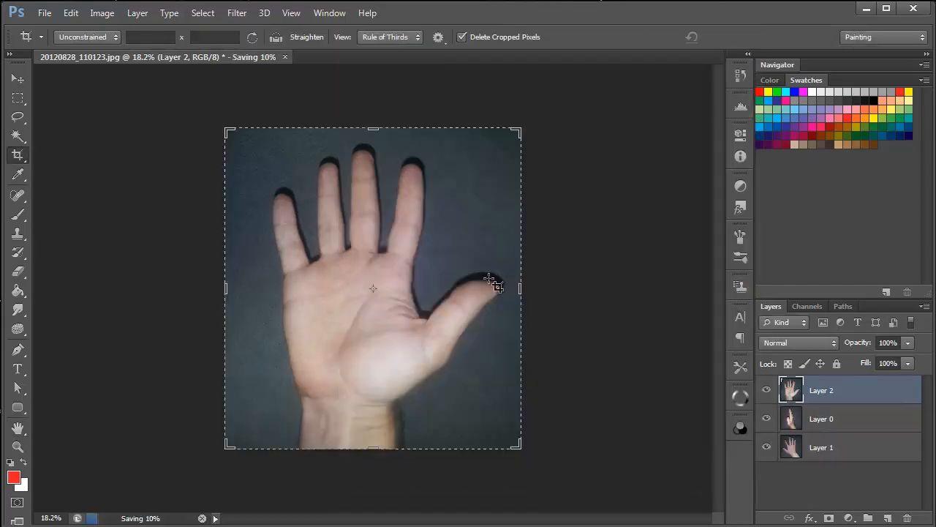
# Hide Layer 2 and start another save into the images folder inside the test folder.
pyautogui.click(764, 386)
pyautogui.hotkey('ctrl', 'shift', 's')
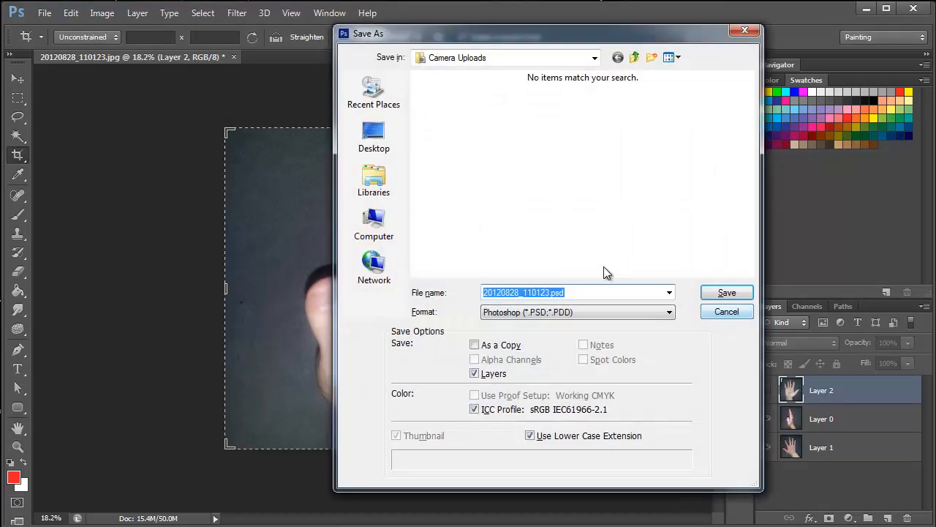
pyautogui.click(549, 58)
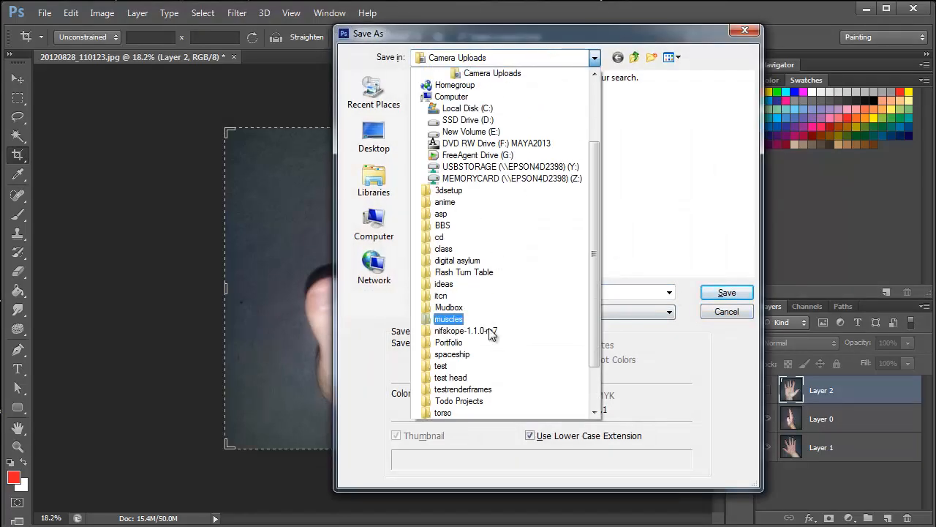
pyautogui.click(495, 366)
pyautogui.doubleClick(448, 96)
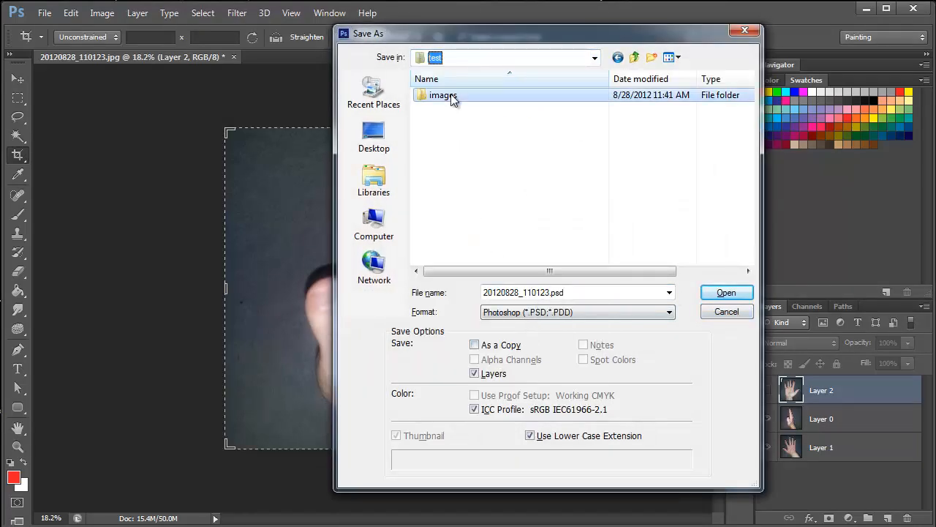
# Save the visible side view of the hand as a JPEG named "top".
pyautogui.click(543, 313)
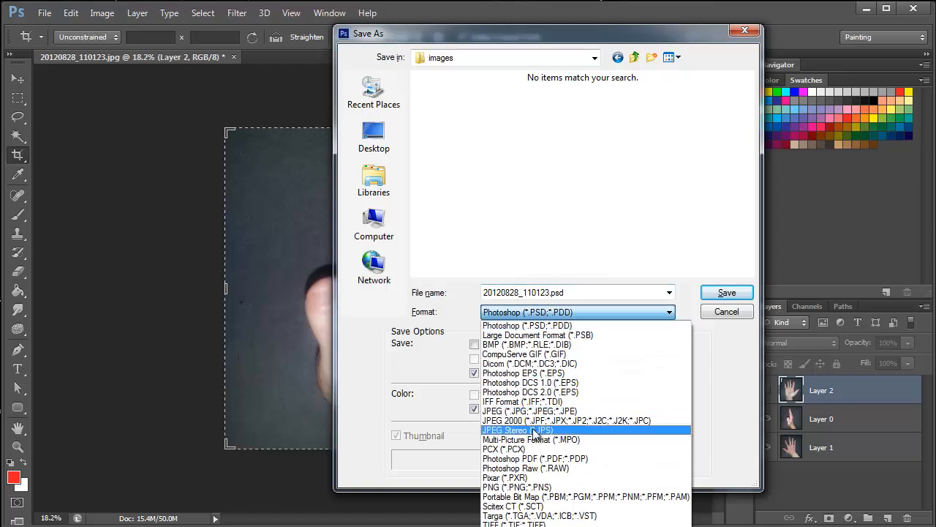
pyautogui.click(534, 412)
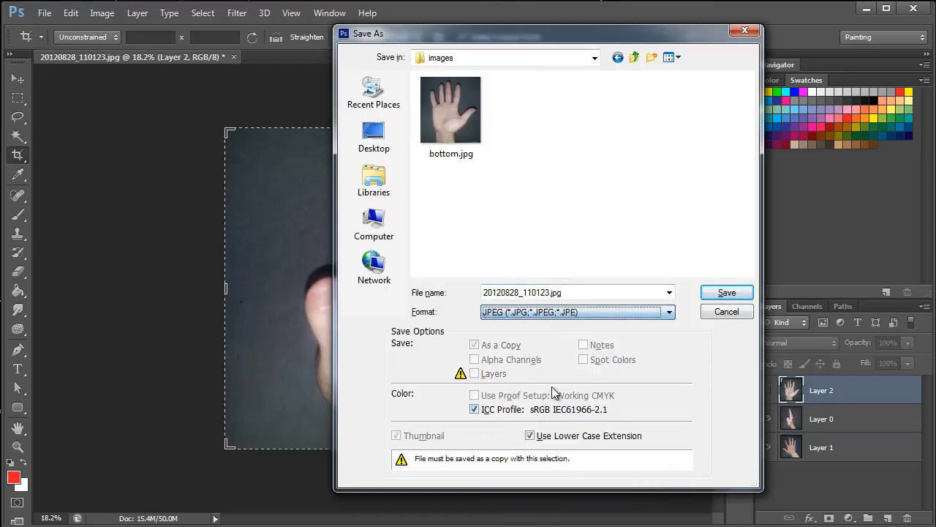
pyautogui.click(563, 293)
pyautogui.write('top')
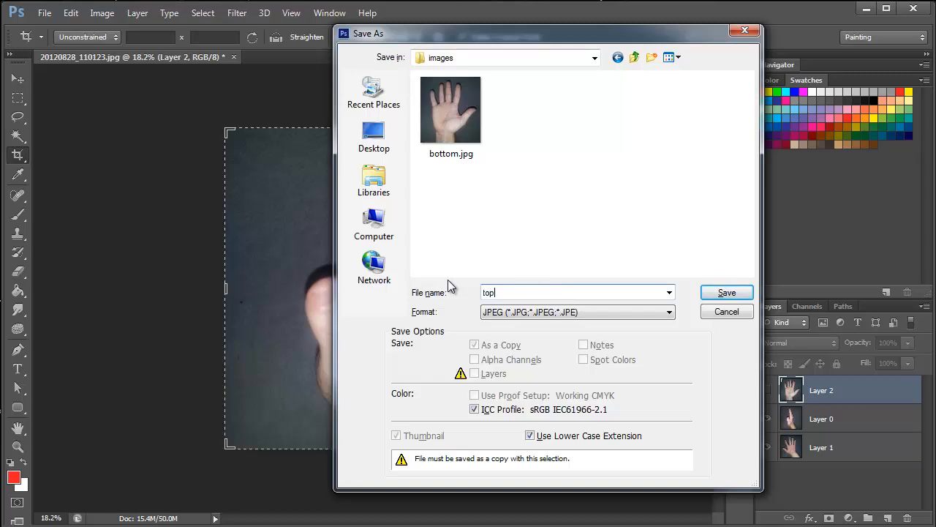
pyautogui.press('Return')
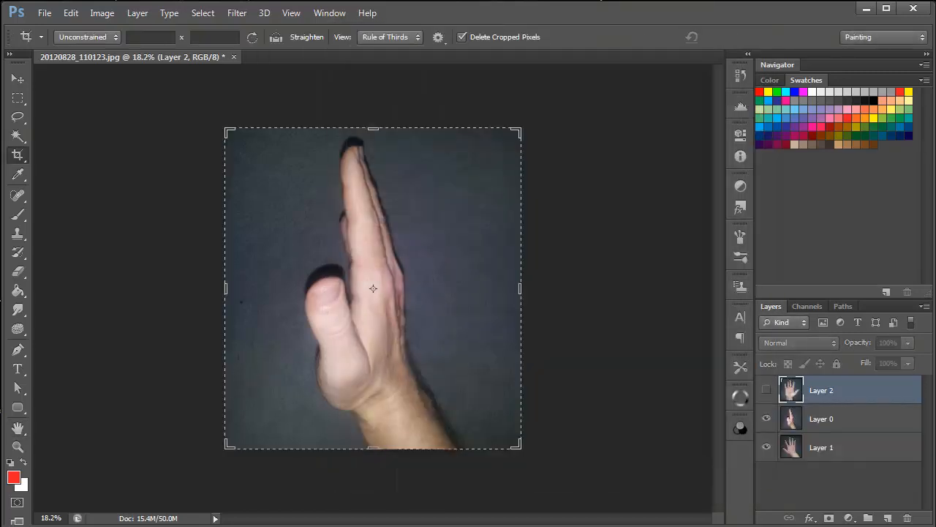
# Start saving the side view as a JPEG copy in the images folder inside the test folder.
pyautogui.hotkey('ctrl', 'shift', 's')
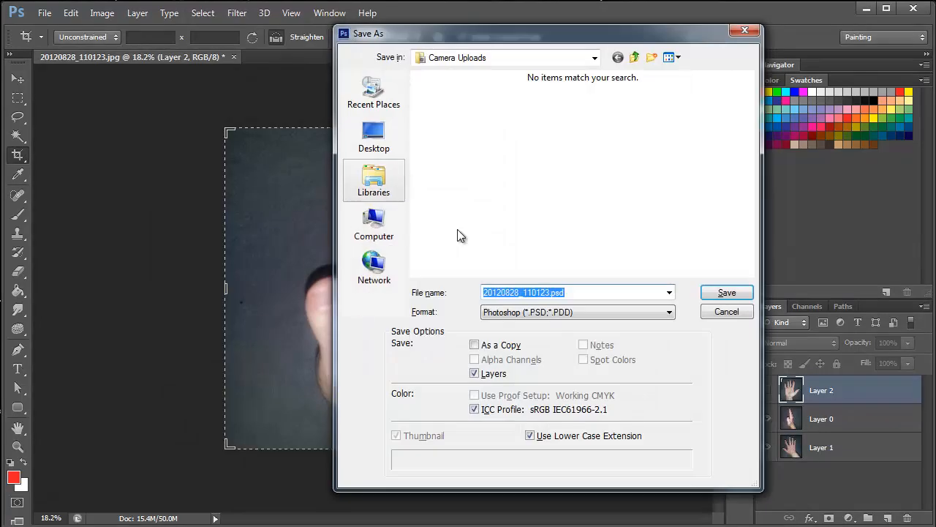
pyautogui.click(613, 313)
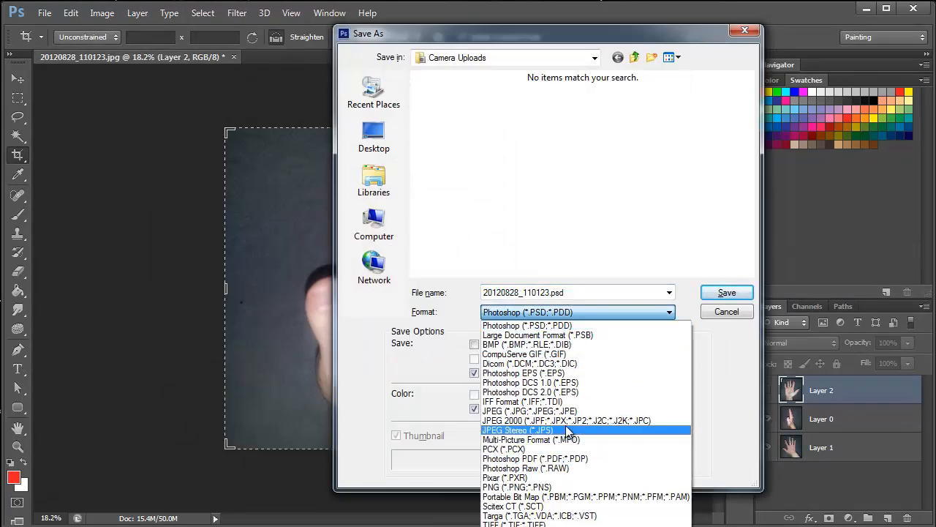
pyautogui.click(529, 410)
pyautogui.click(545, 58)
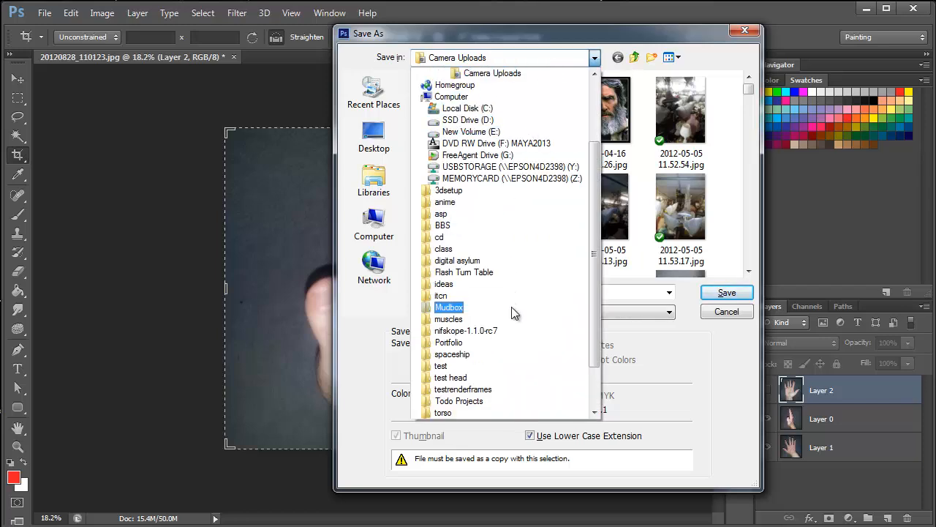
pyautogui.click(503, 366)
pyautogui.click(453, 96)
pyautogui.doubleClick(453, 95)
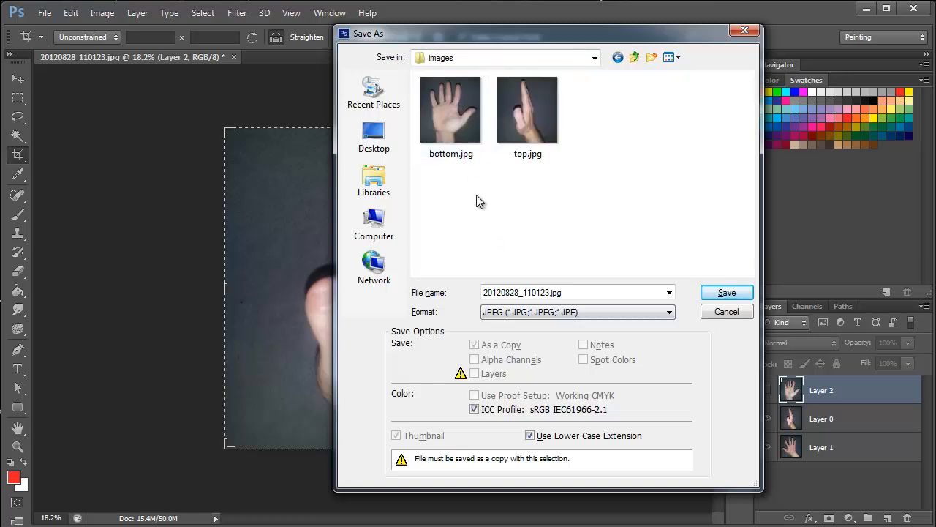
# Name the JPEG copy of the side view "side" and save it.
pyautogui.doubleClick(545, 291)
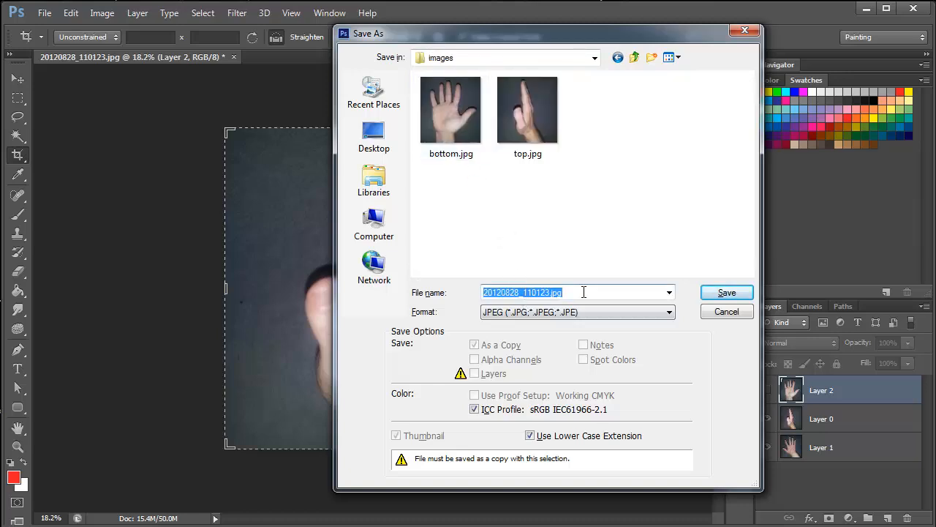
pyautogui.write('side')
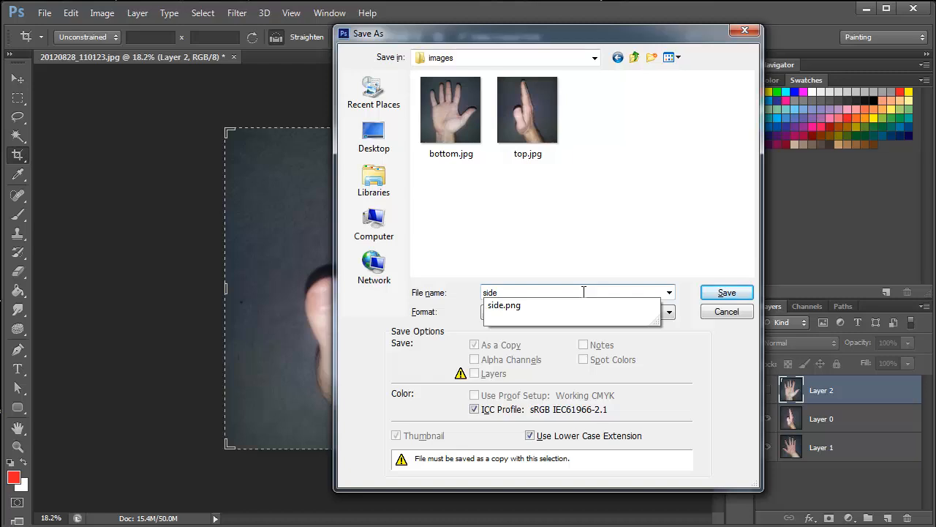
pyautogui.click(708, 350)
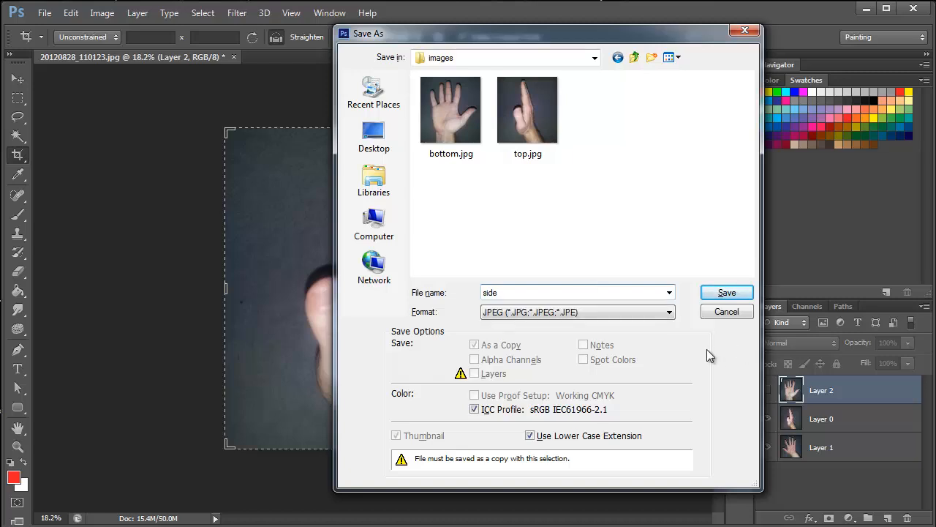
pyautogui.click(717, 293)
pyautogui.click(717, 294)
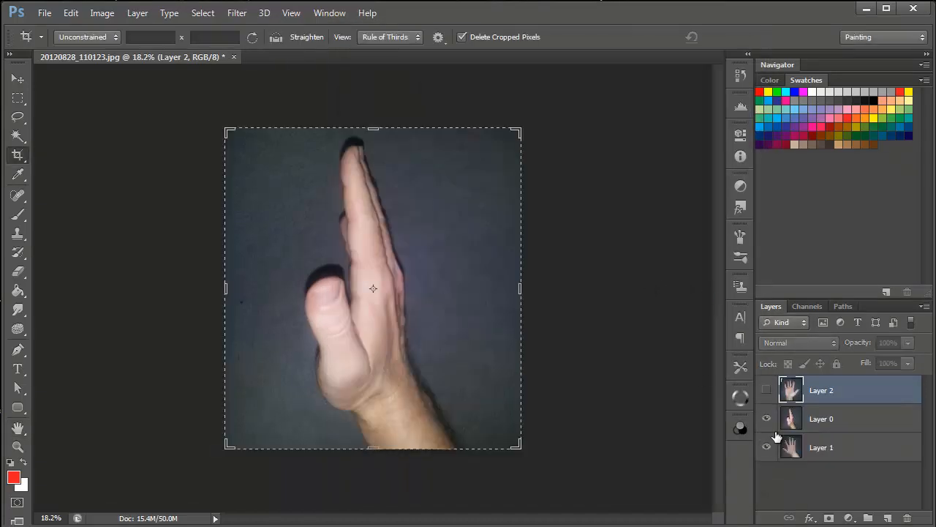
# Hide Layer 0 and set up a JPEG save of the back-of-hand view in the test folder's images folder.
pyautogui.click(766, 419)
pyautogui.hotkey('ctrl', 'shift', 's')
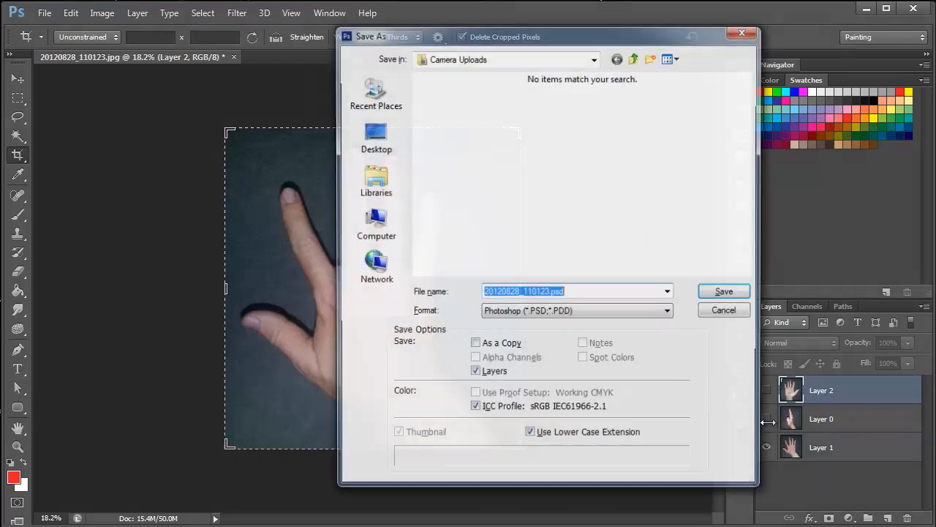
pyautogui.click(610, 312)
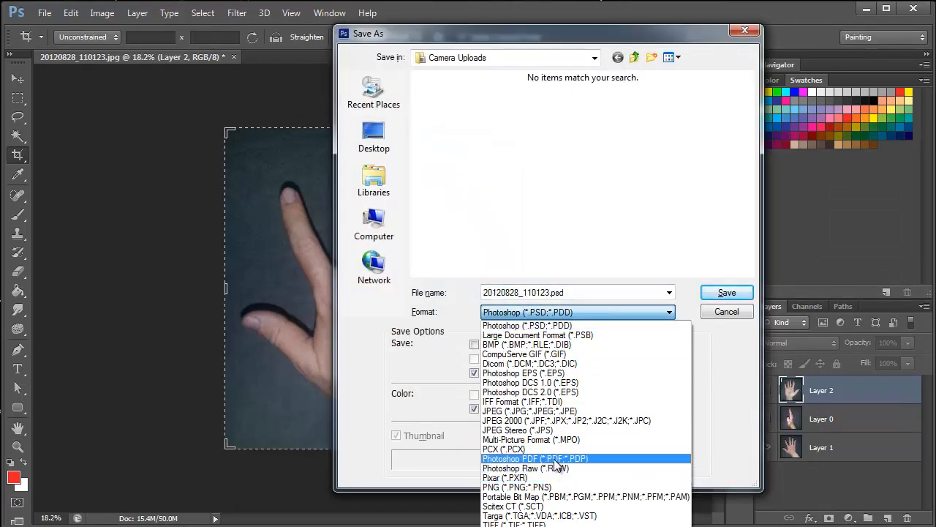
pyautogui.click(563, 411)
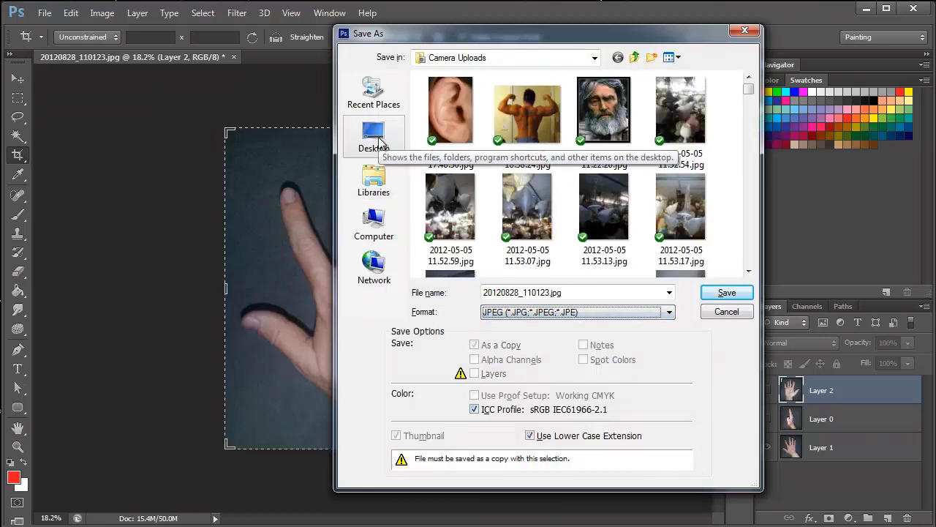
pyautogui.click(373, 132)
pyautogui.click(595, 57)
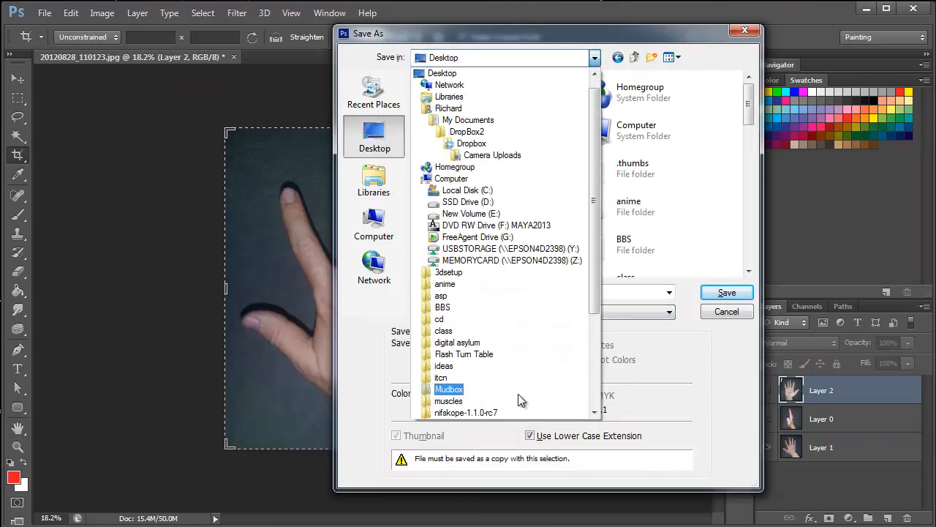
pyautogui.scroll(-2, 517, 395)
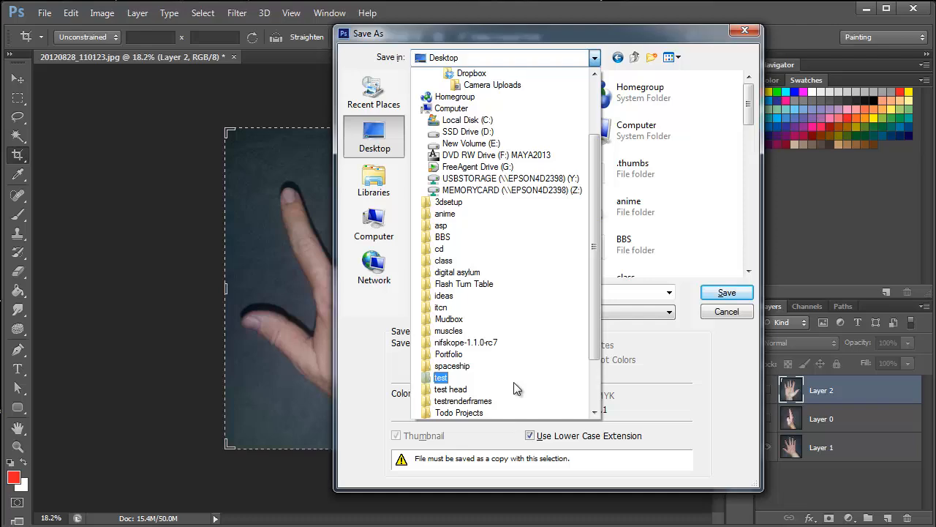
pyautogui.click(514, 382)
pyautogui.doubleClick(460, 93)
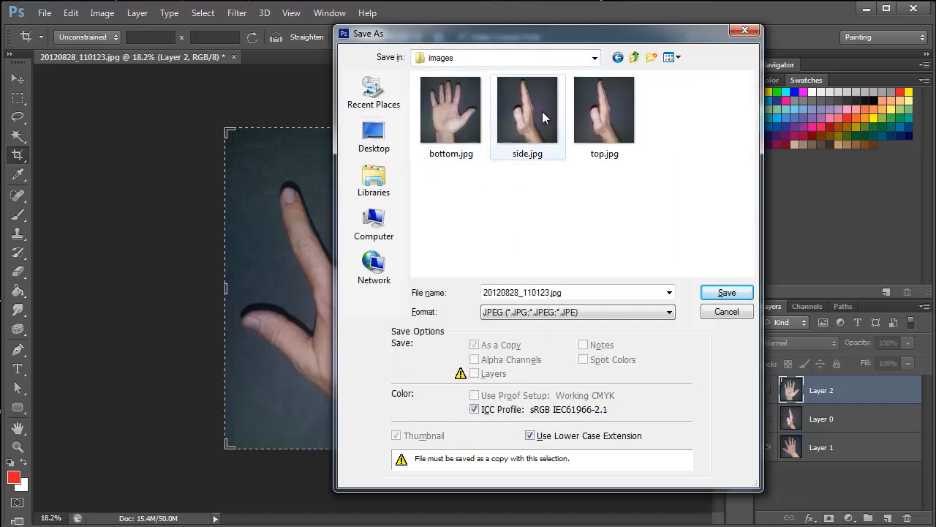
# Overwrite top.jpg with the back-of-hand view and close the layered document without saving its changes.
pyautogui.doubleClick(598, 118)
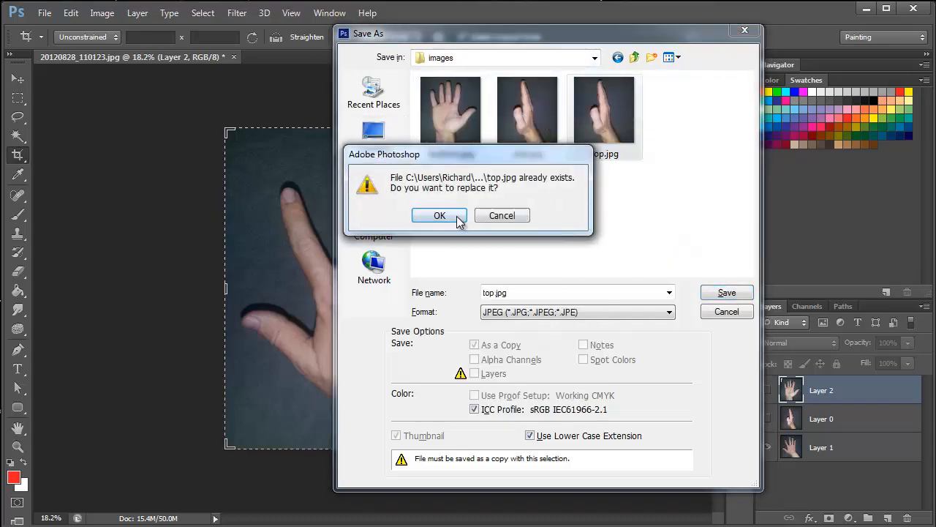
pyautogui.click(432, 215)
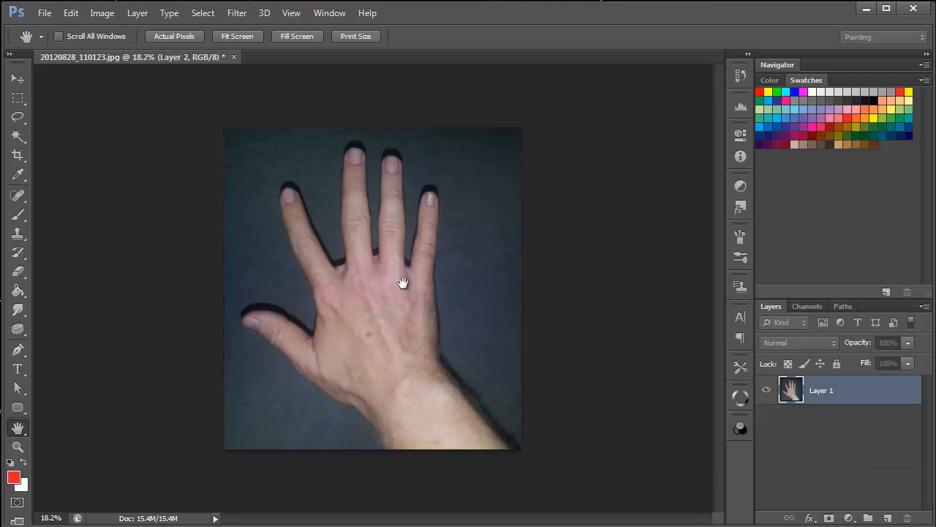
pyautogui.press('c')
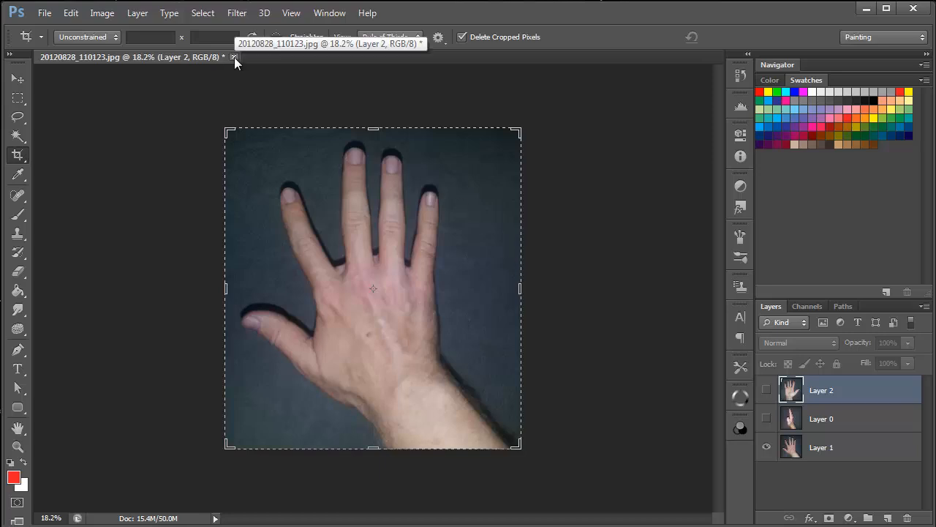
pyautogui.click(234, 57)
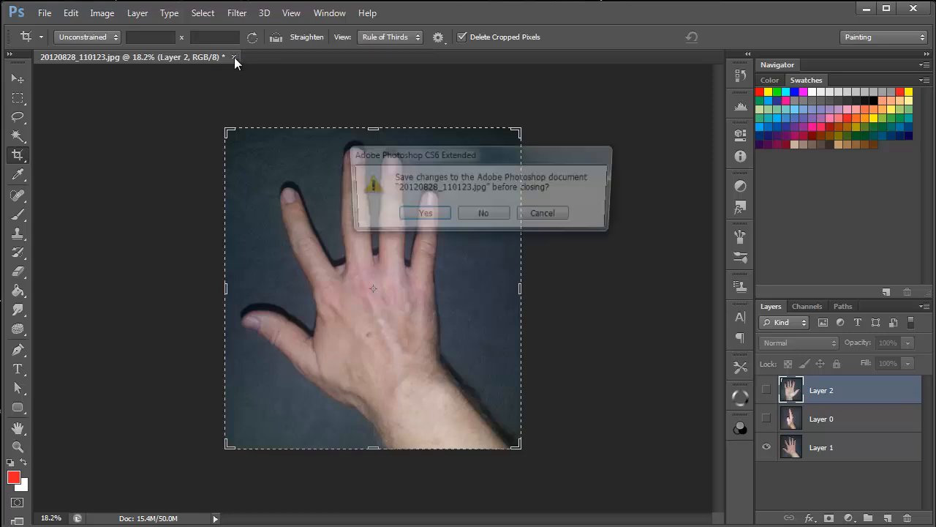
pyautogui.click(479, 214)
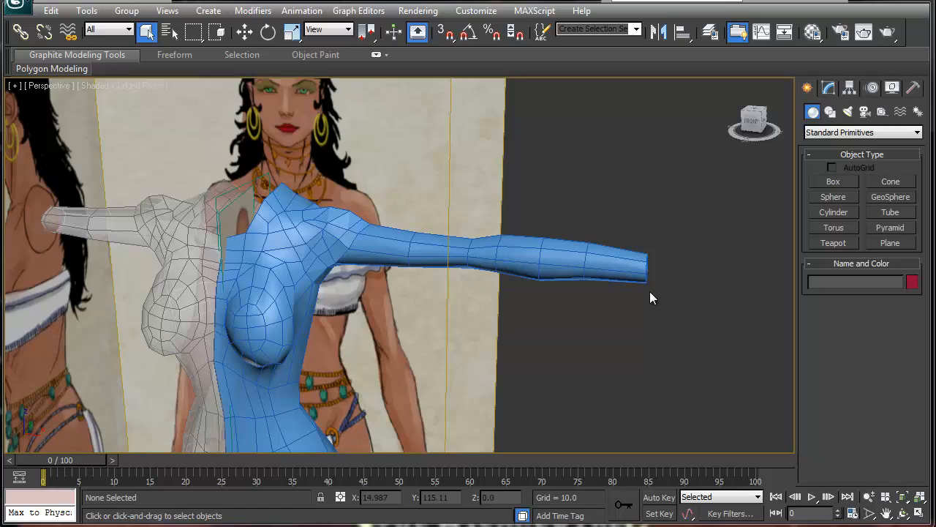
# In 3ds Max, open the Material Editor, select the unused fourth sample slot and check its enlarged preview.
pyautogui.moveTo(649, 291); pyautogui.dragTo(547, 293, button='middle')
pyautogui.press('m')
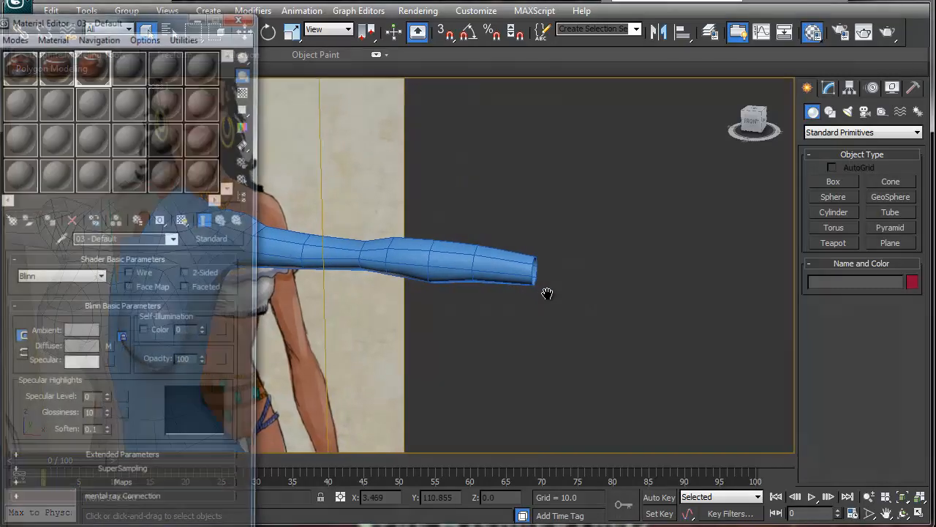
pyautogui.moveTo(130, 16); pyautogui.dragTo(229, 20)
pyautogui.click(234, 66)
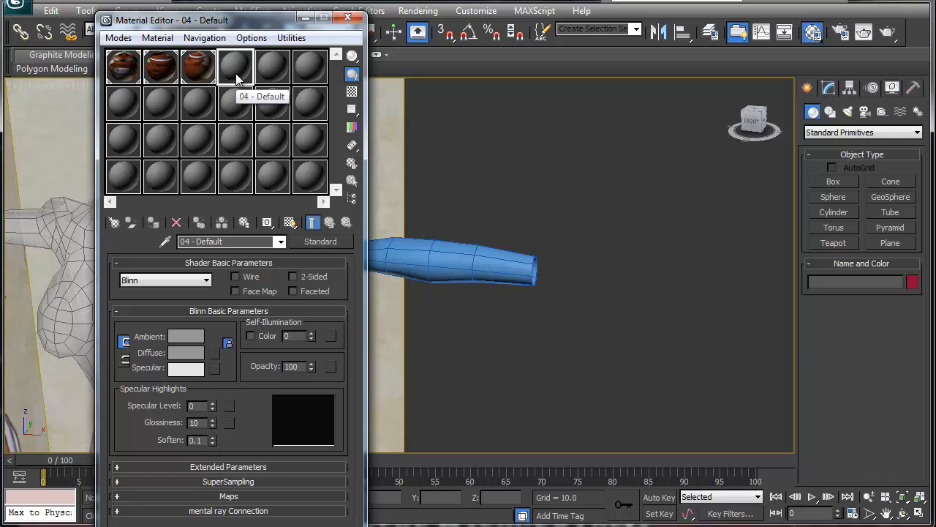
pyautogui.doubleClick(228, 65)
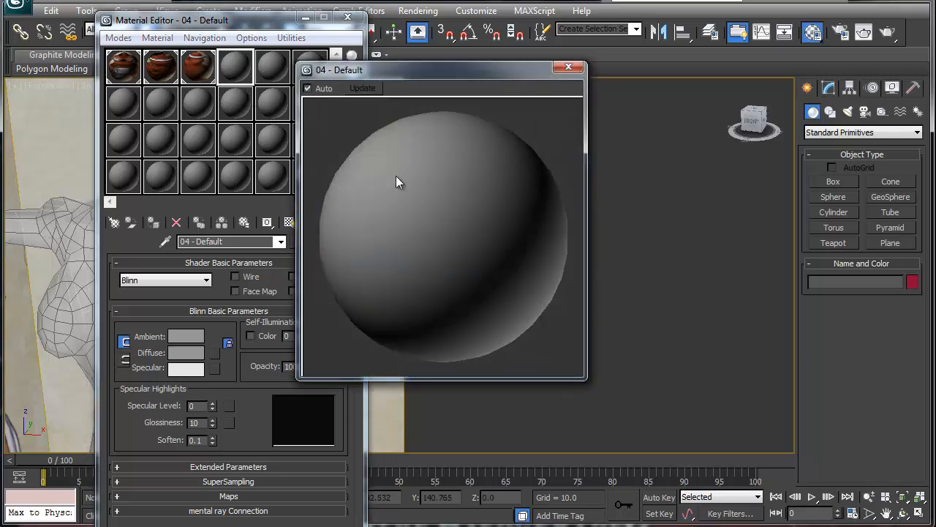
pyautogui.click(567, 68)
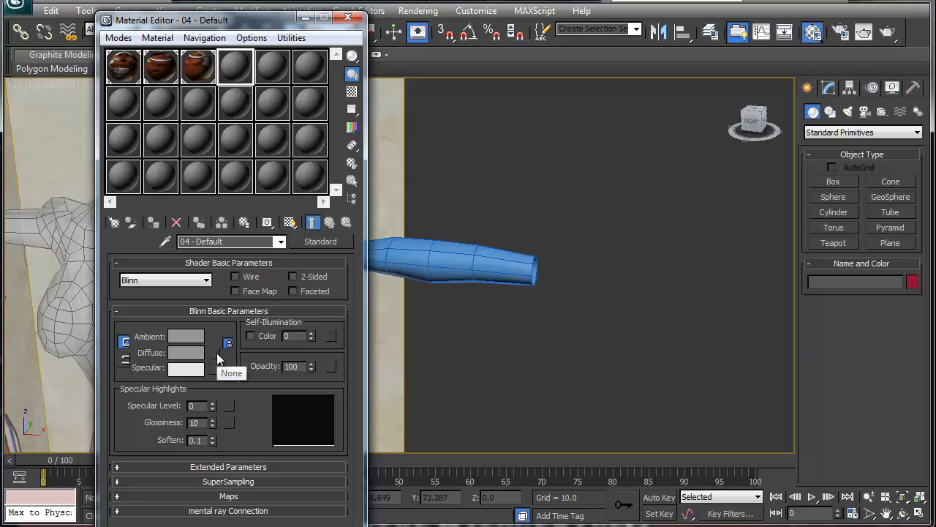
# Change the fourth slot's material to Multi/Sub-Object, discarding the old material, and switch it back to Standard.
pyautogui.click(322, 242)
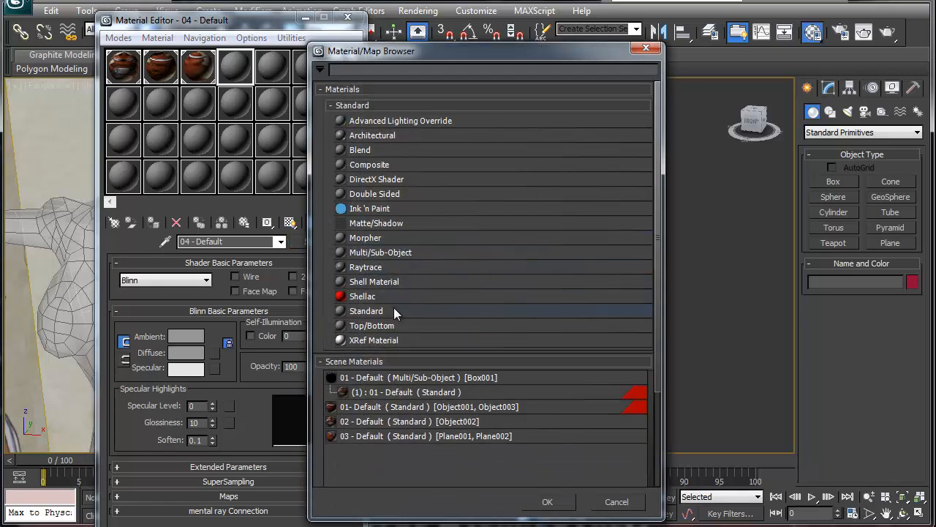
pyautogui.doubleClick(396, 251)
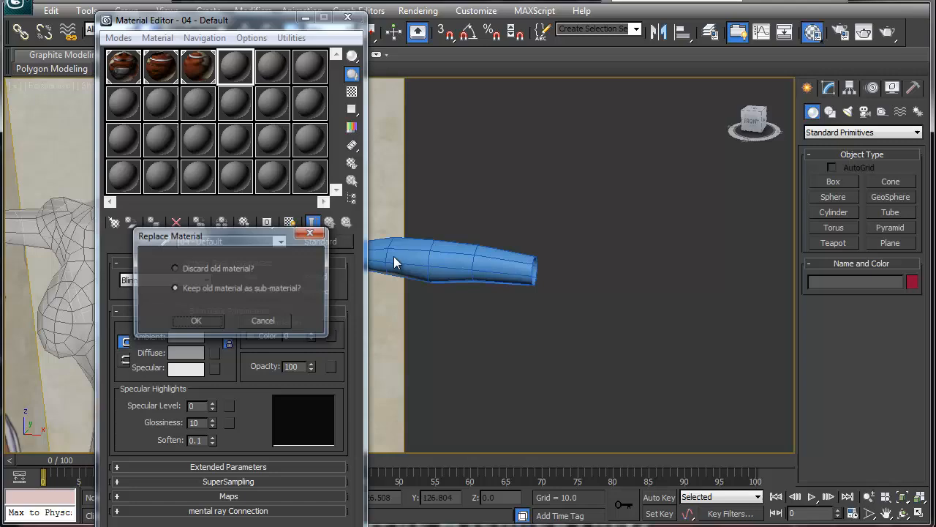
pyautogui.click(190, 271)
pyautogui.click(201, 321)
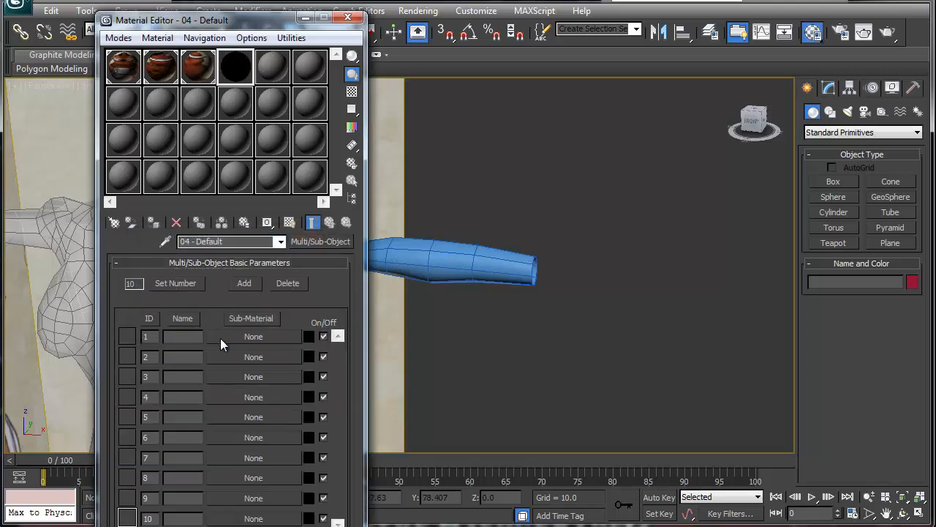
pyautogui.click(220, 338)
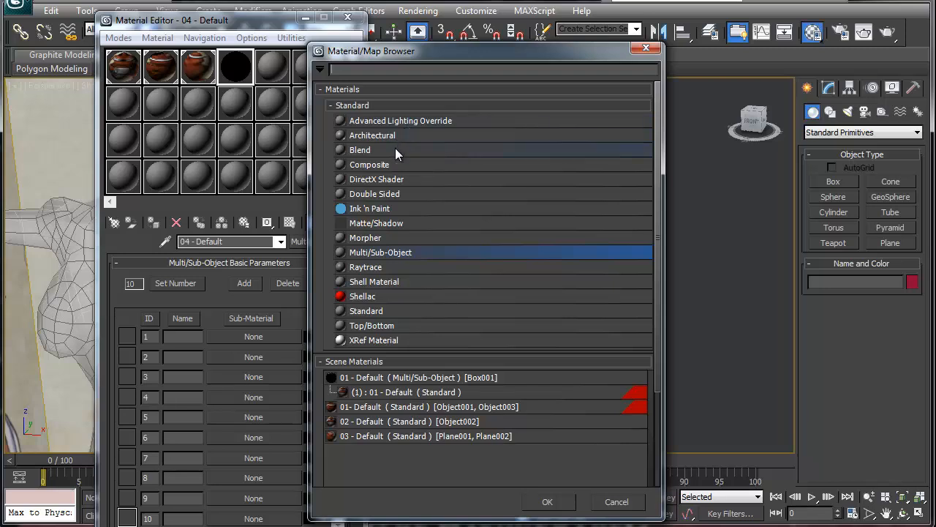
pyautogui.click(646, 47)
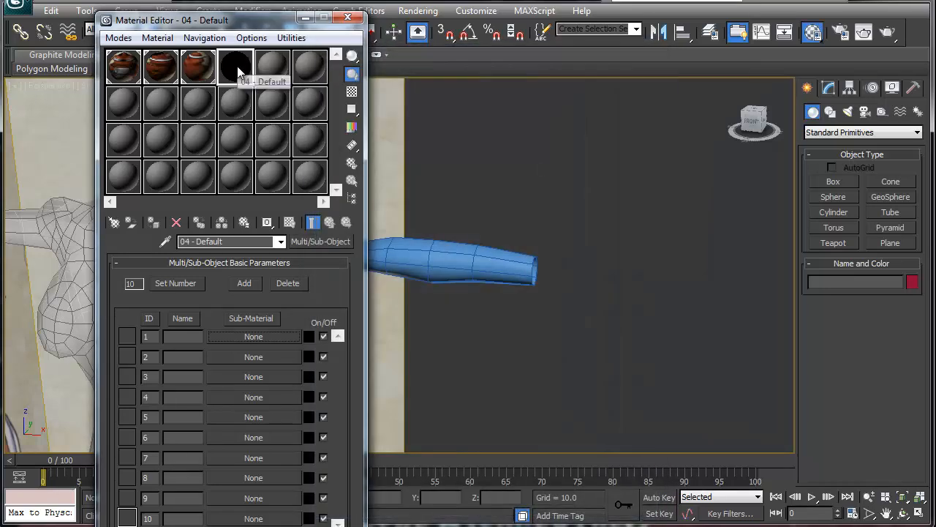
pyautogui.click(296, 241)
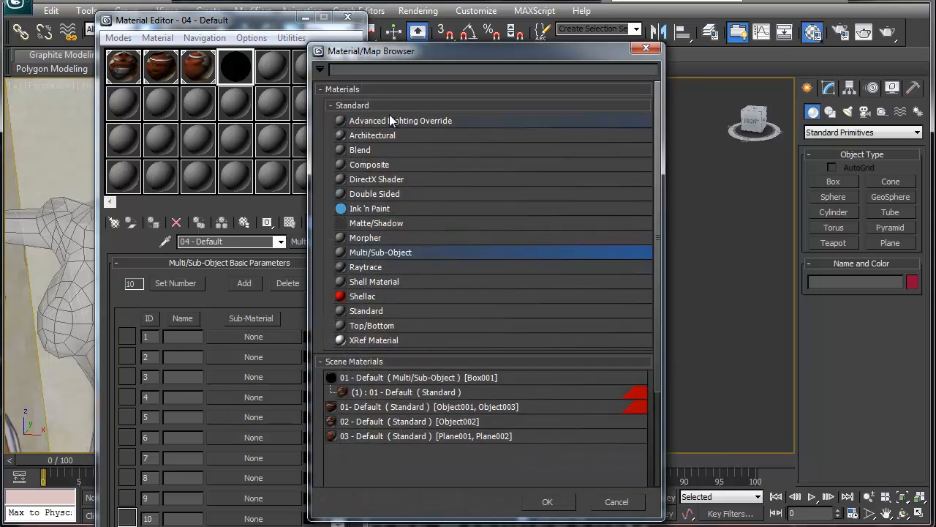
pyautogui.doubleClick(381, 311)
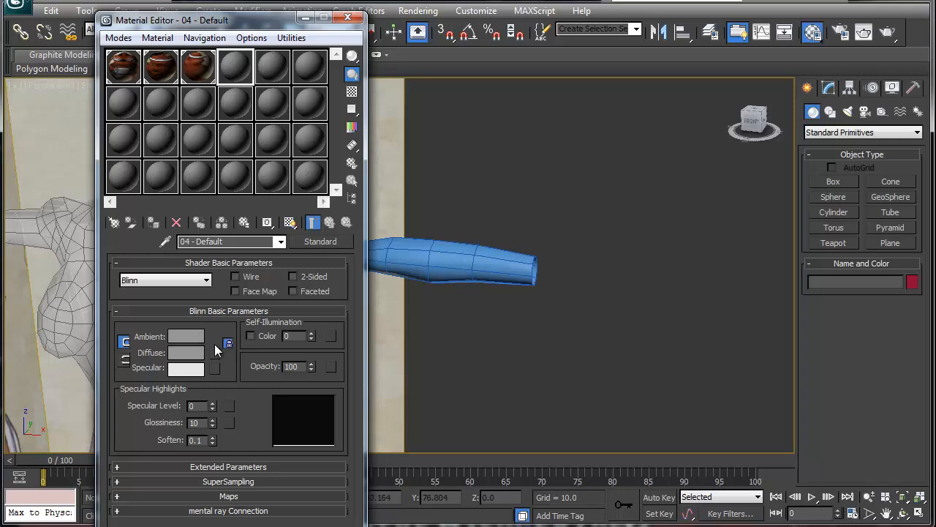
# Assign bottom.jpg from the test folder's images folder as a Bitmap map to the material's Diffuse color.
pyautogui.click(215, 352)
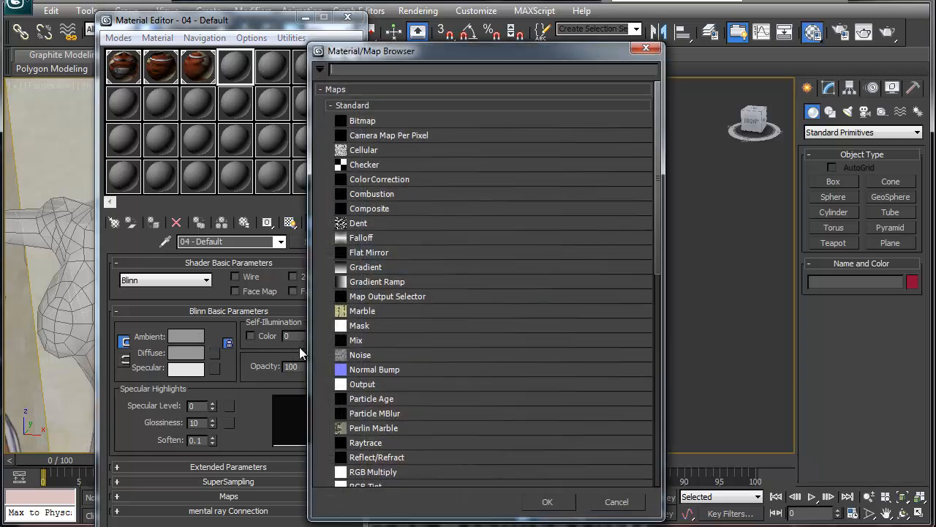
pyautogui.doubleClick(401, 120)
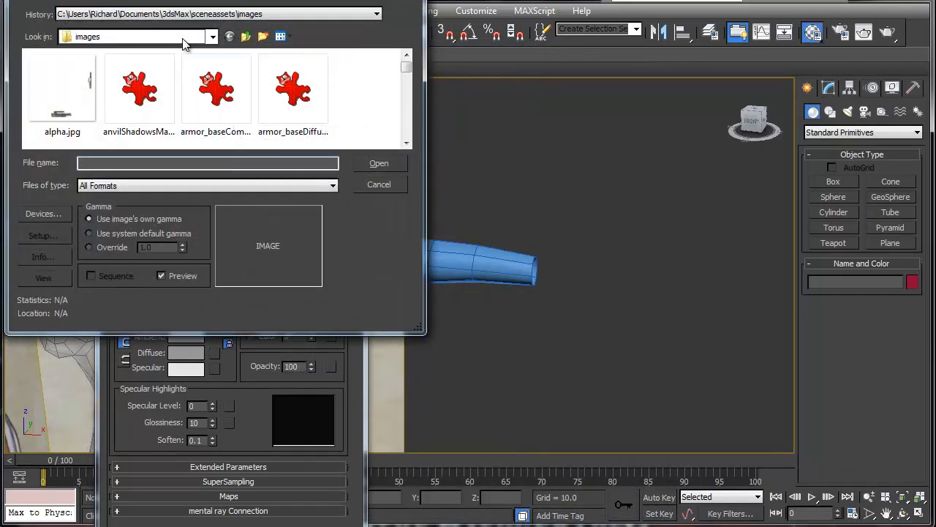
pyautogui.click(183, 36)
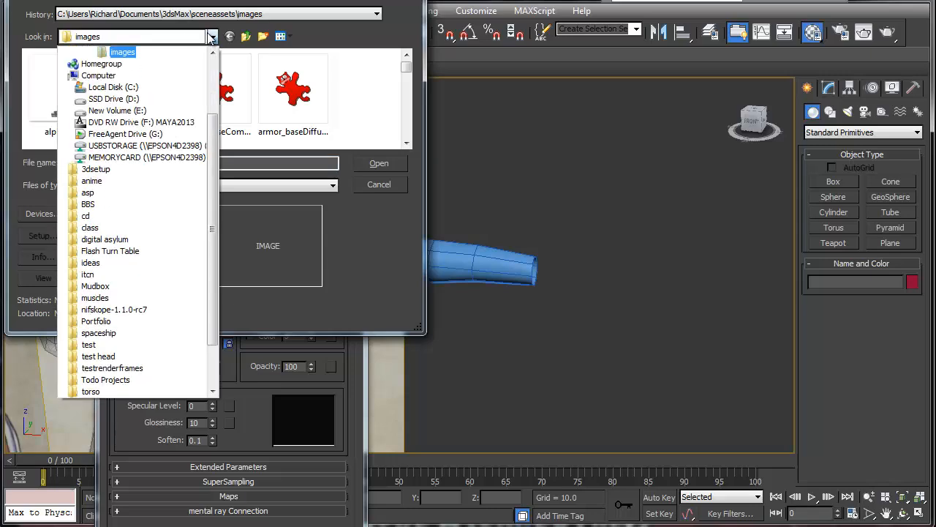
pyautogui.click(179, 350)
pyautogui.doubleClick(66, 71)
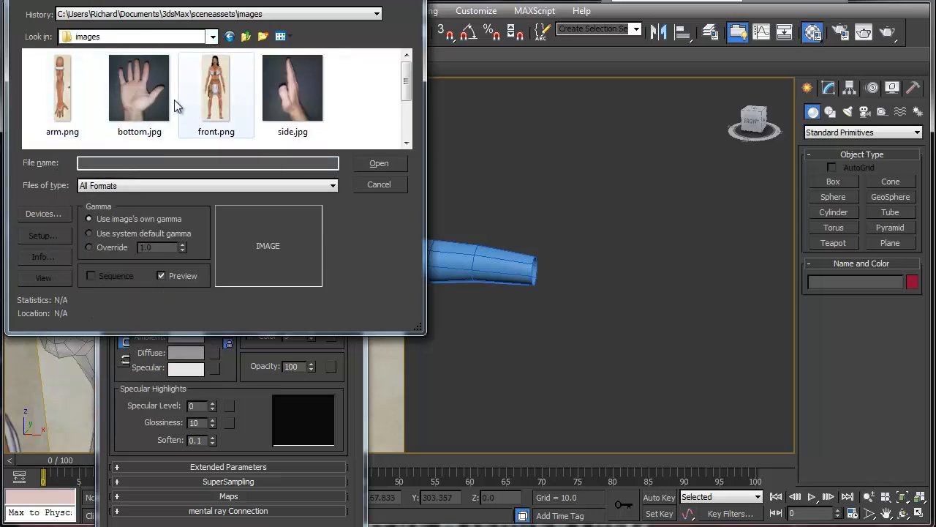
pyautogui.doubleClick(139, 88)
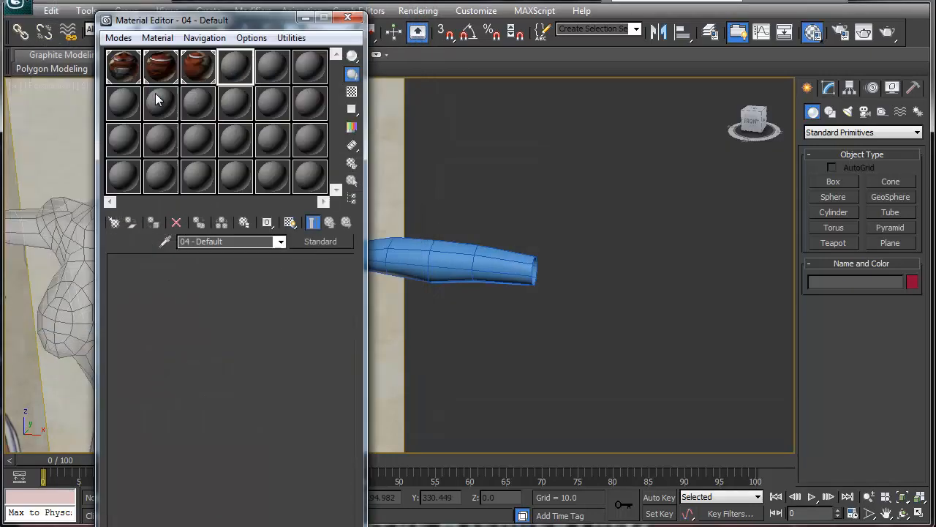
# Copy the bottom.jpg material from the fourth sample slot into the fifth and sixth slots.
pyautogui.click(272, 68)
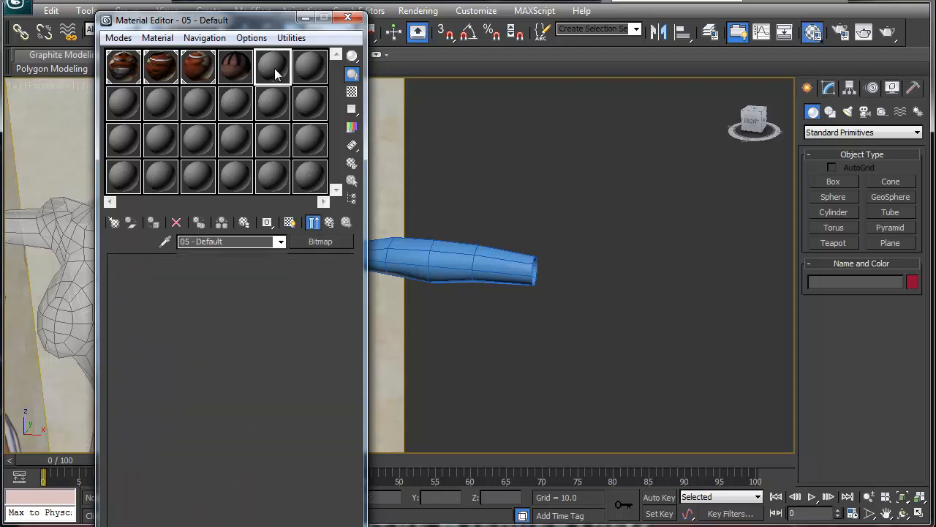
pyautogui.click(233, 71)
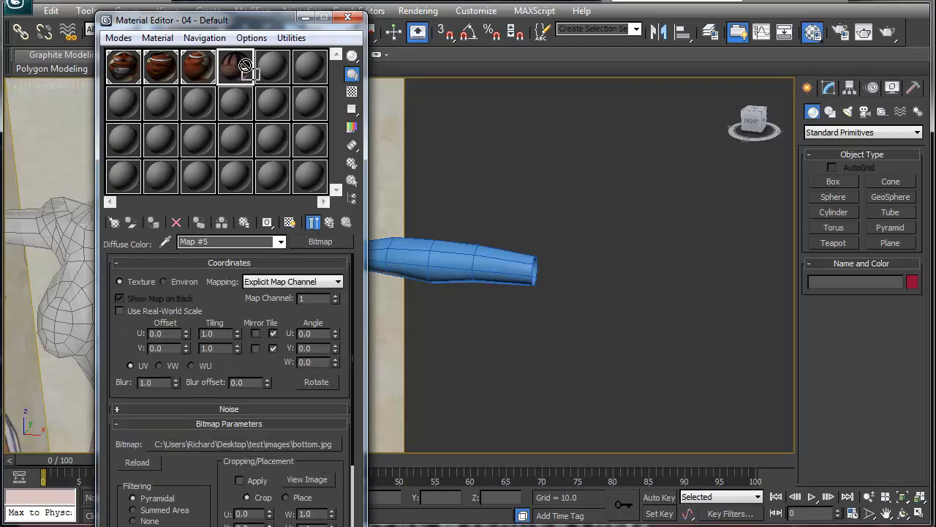
pyautogui.moveTo(245, 66); pyautogui.dragTo(273, 70)
pyautogui.click(305, 77)
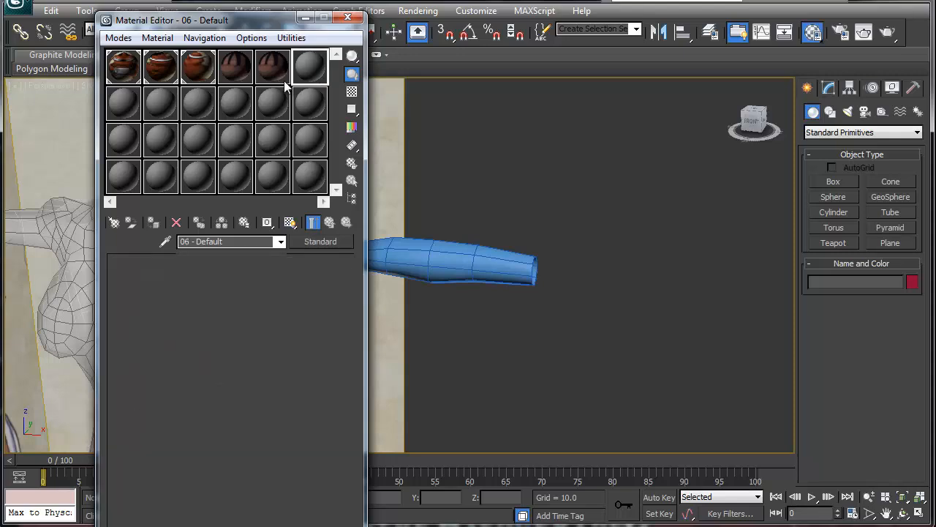
# Replace the bitmap in the fifth slot's Diffuse map with side.jpg from the images folder.
pyautogui.click(275, 73)
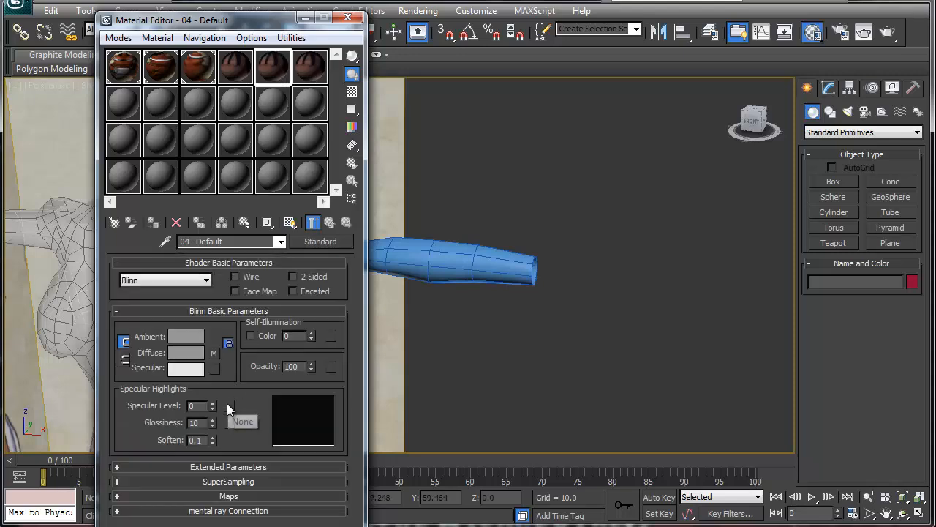
pyautogui.click(214, 352)
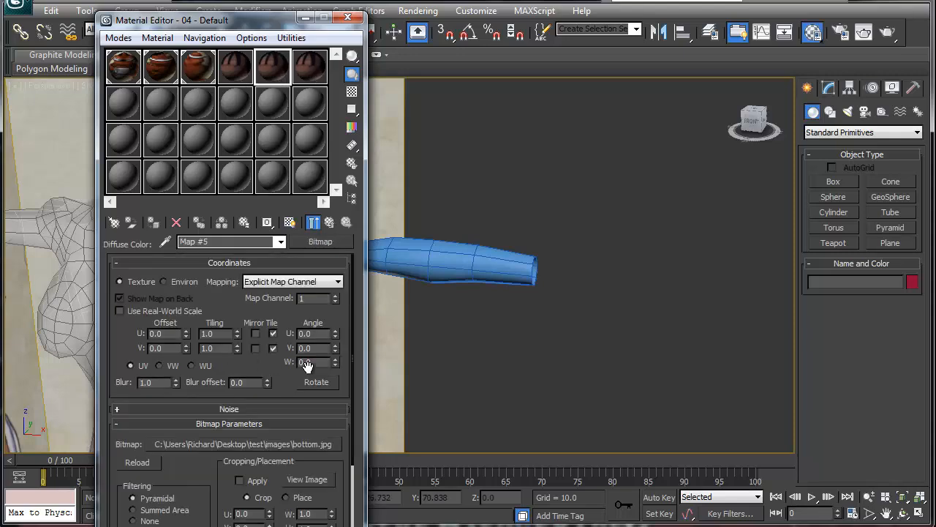
pyautogui.click(278, 447)
pyautogui.doubleClick(250, 153)
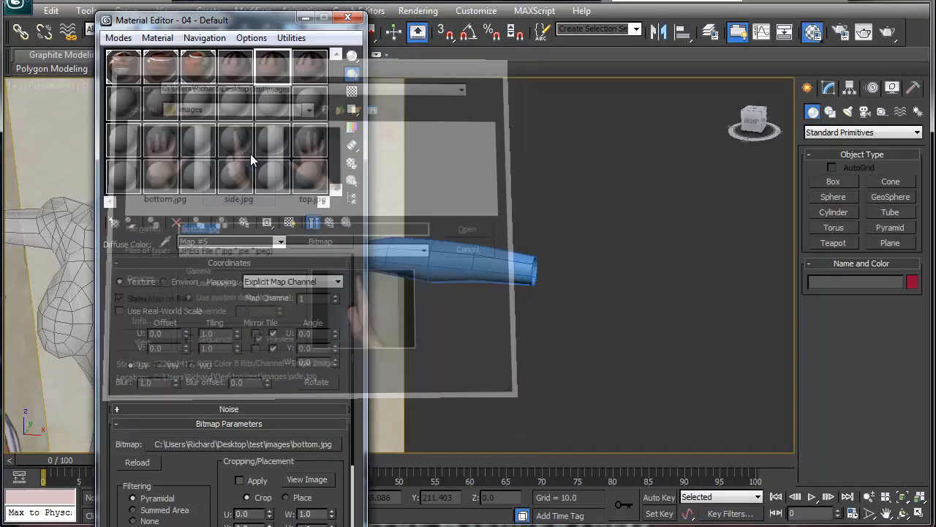
# Replace the bitmap in the sixth slot's Diffuse map with top.jpg from the images folder.
pyautogui.click(309, 67)
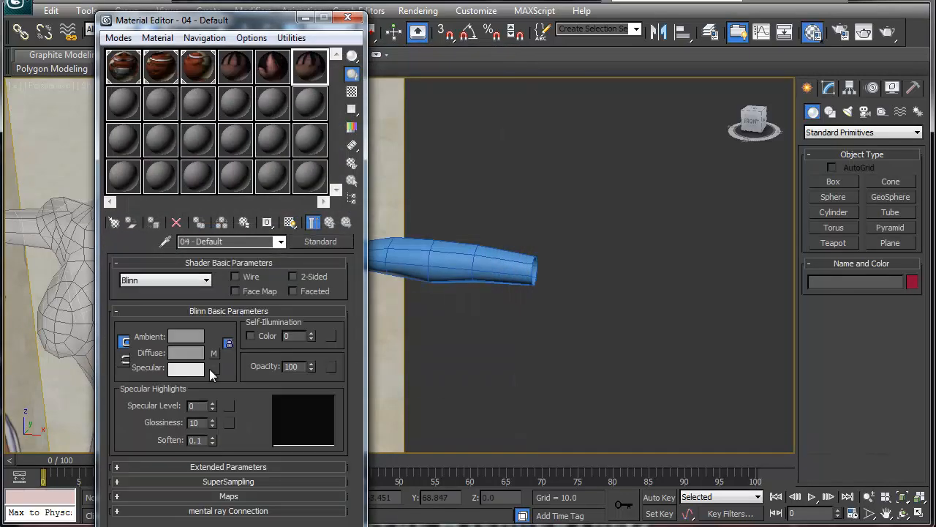
pyautogui.click(213, 352)
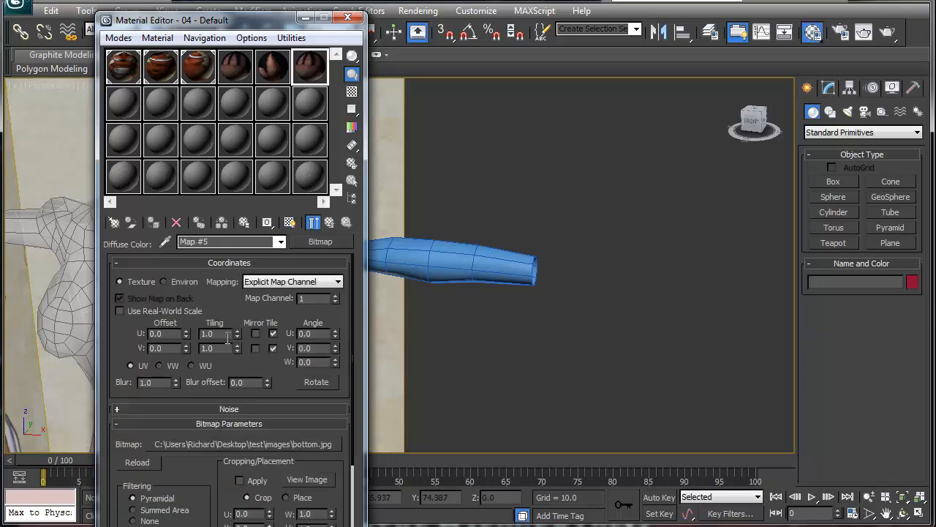
pyautogui.click(247, 438)
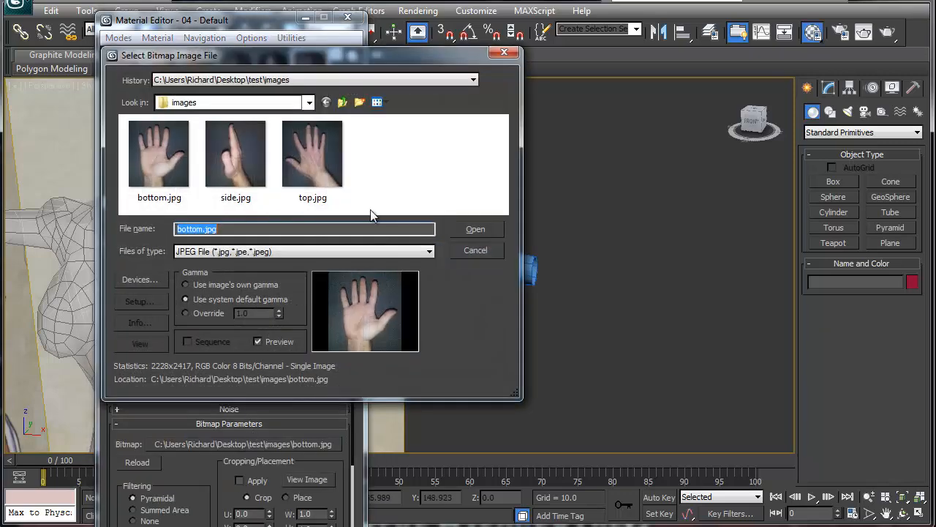
pyautogui.doubleClick(304, 163)
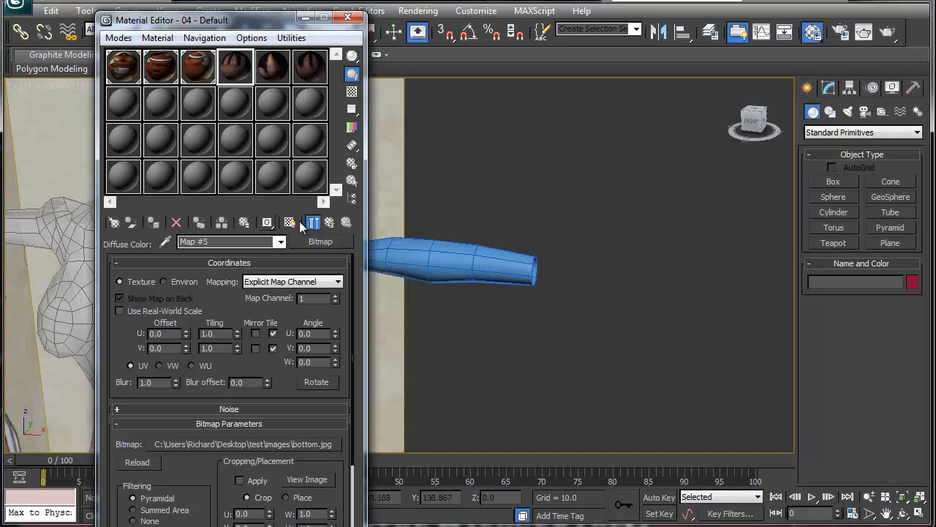
# Return the fourth slot to its parent material, show it shaded in the viewport and name it bottom.
pyautogui.click(329, 223)
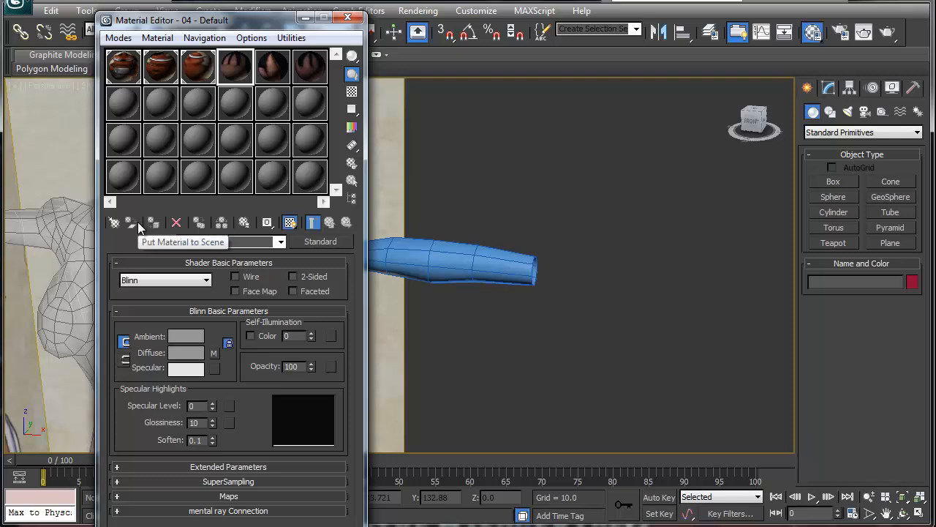
pyautogui.write('bo')
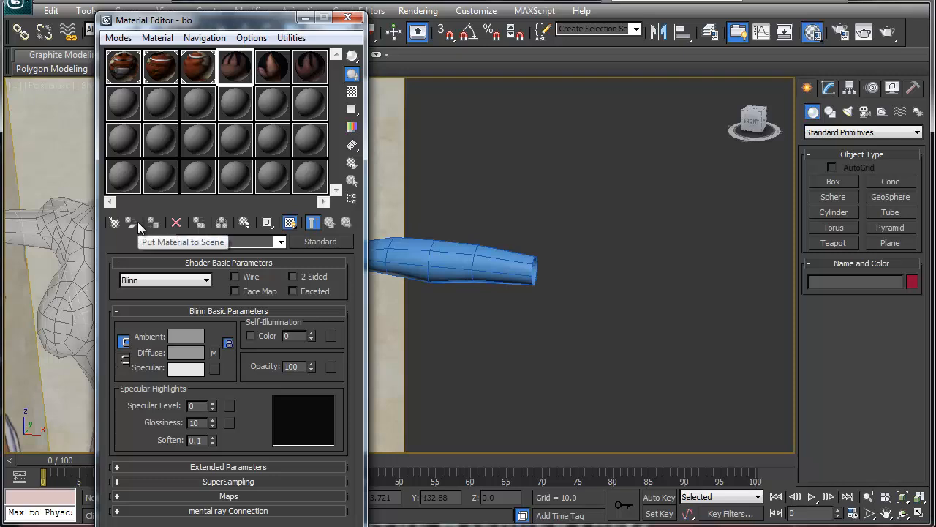
pyautogui.write('om')
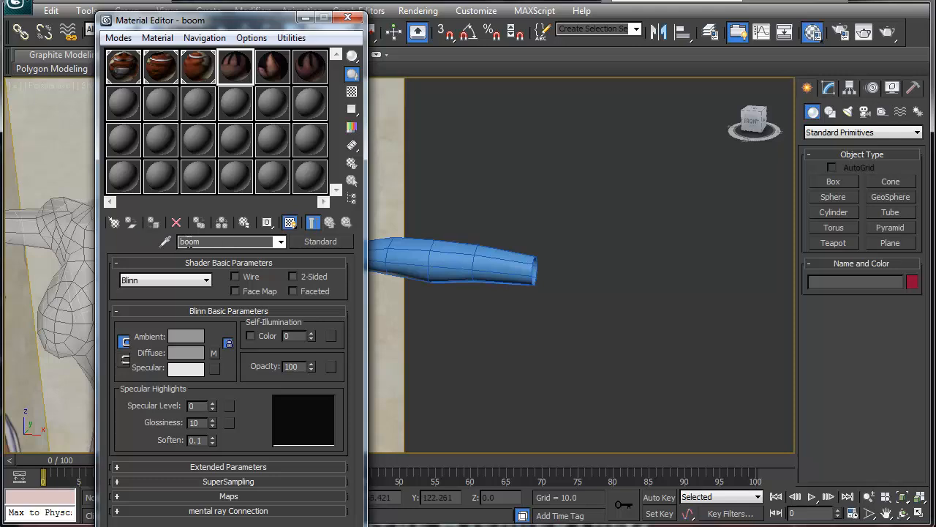
pyautogui.click(189, 242)
pyautogui.write('tt')
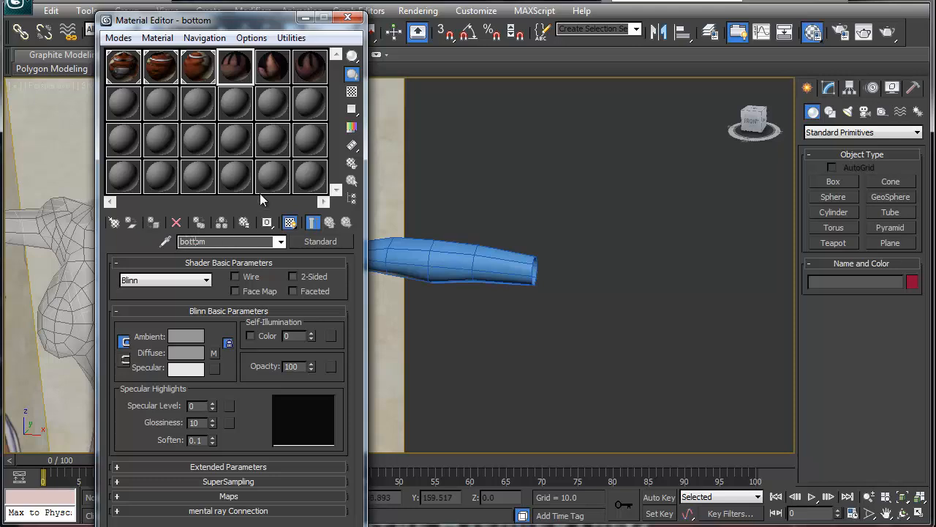
# Return the fifth slot to its parent material, show it shaded in the viewport and name it side.
pyautogui.click(271, 73)
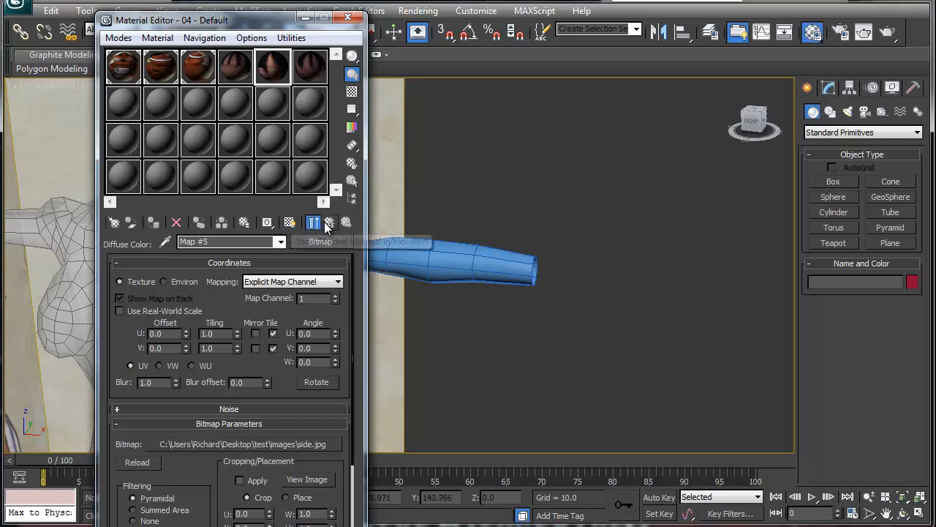
pyautogui.click(327, 223)
pyautogui.click(290, 222)
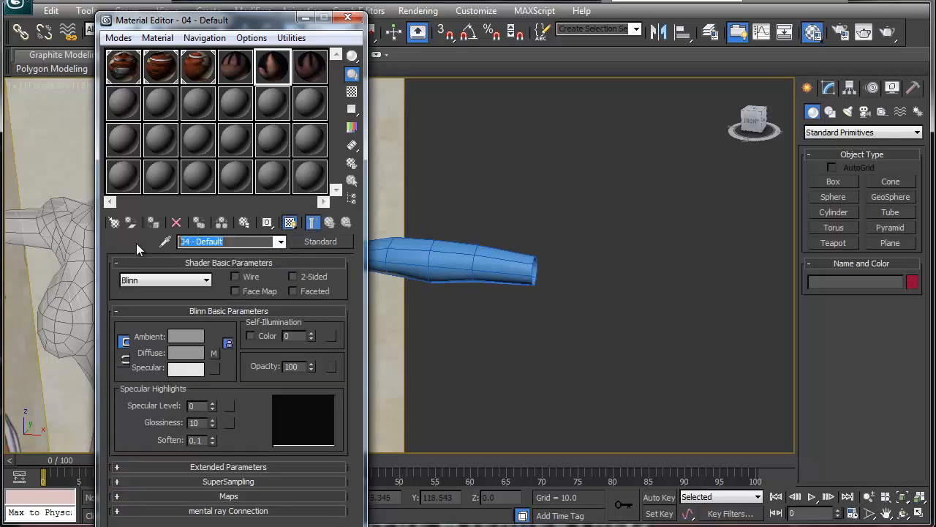
pyautogui.write('side')
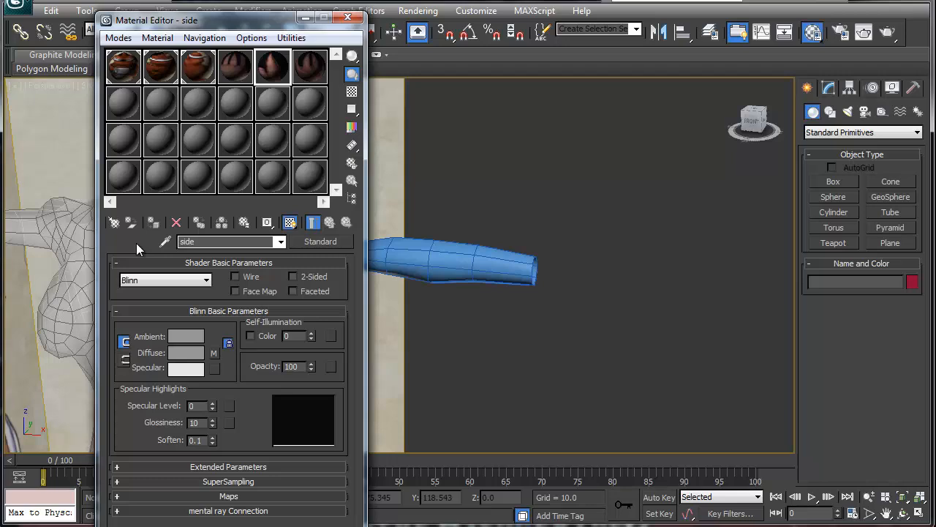
# Return the sixth slot to its parent material, show it shaded in the viewport and name it top.
pyautogui.click(310, 66)
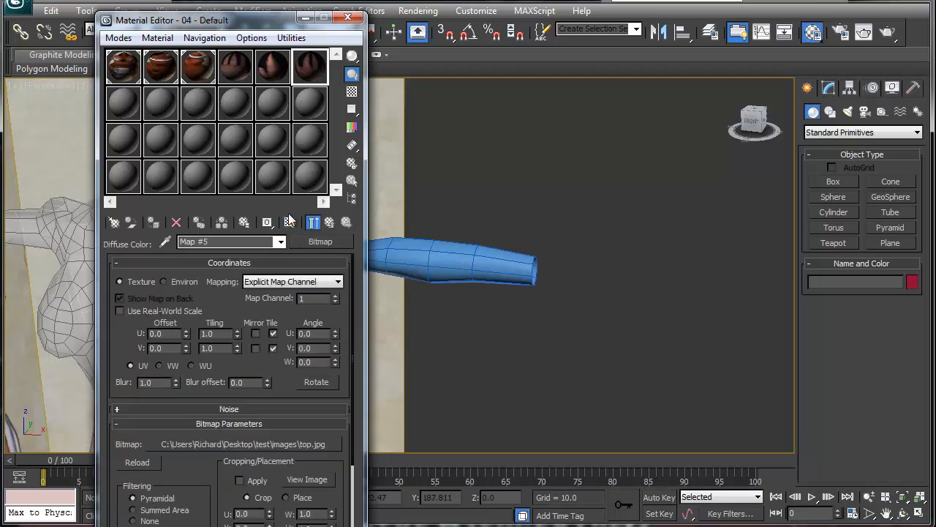
pyautogui.click(244, 244)
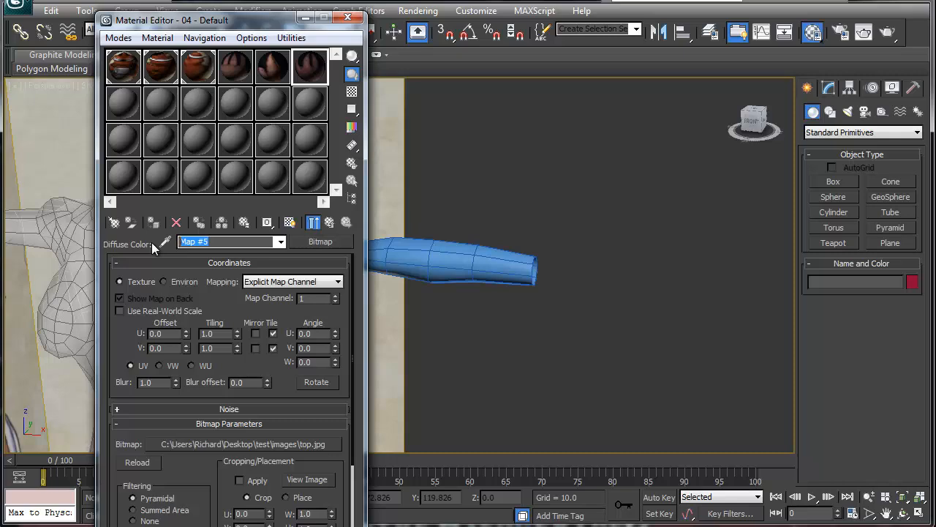
pyautogui.click(327, 223)
pyautogui.click(243, 244)
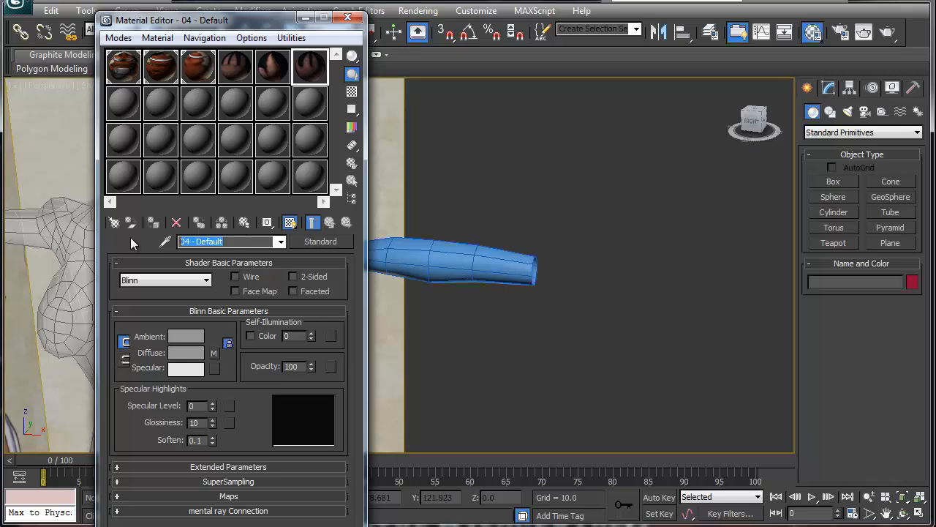
pyautogui.write('top')
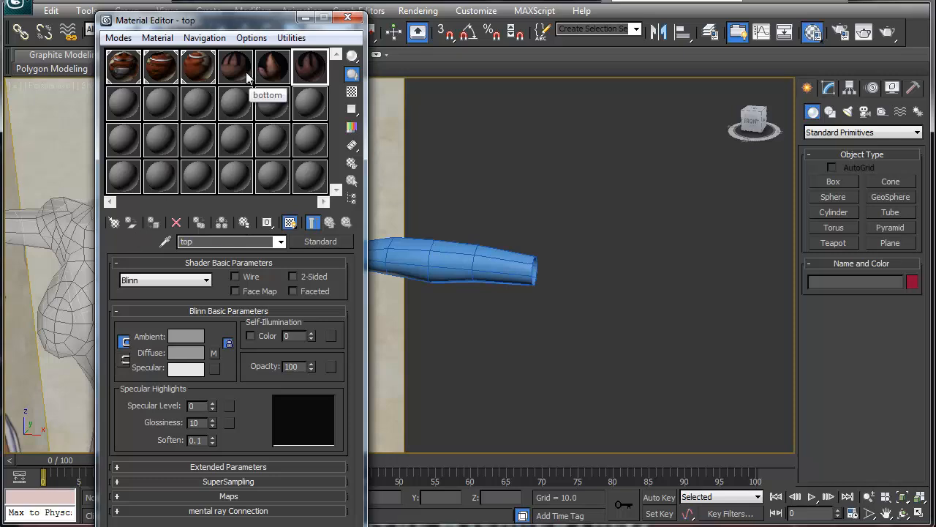
# Create a box beyond the wrist end in the Top view, about 5.39 long, 6.66 wide and 3.24 high.
pyautogui.moveTo(238, 20); pyautogui.dragTo(155, 27)
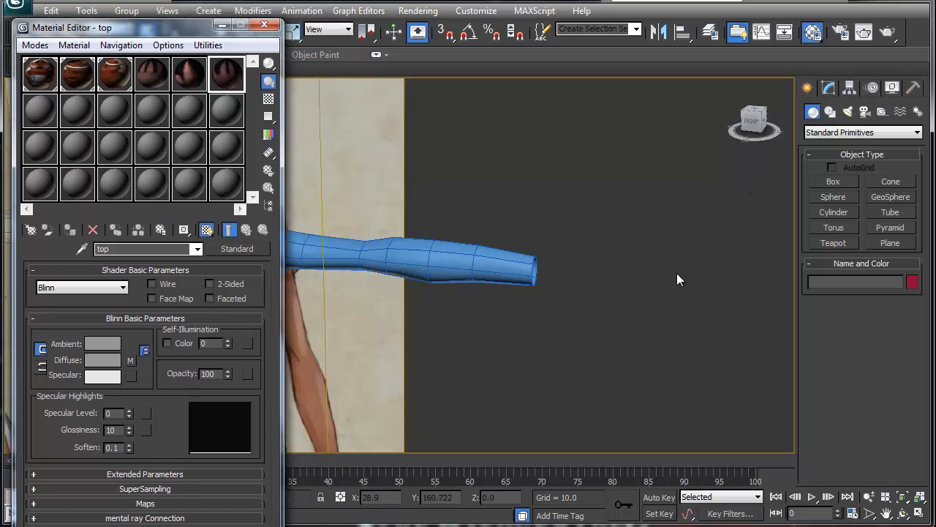
pyautogui.moveTo(581, 376); pyautogui.dragTo(589, 364, button='middle')
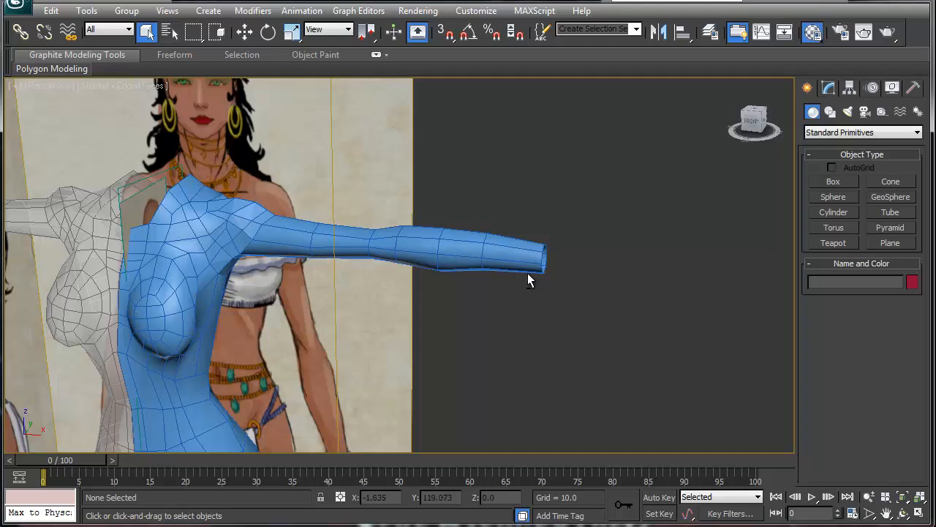
pyautogui.hotkey('alt', 'w')
pyautogui.moveTo(309, 195); pyautogui.dragTo(262, 190, button='middle')
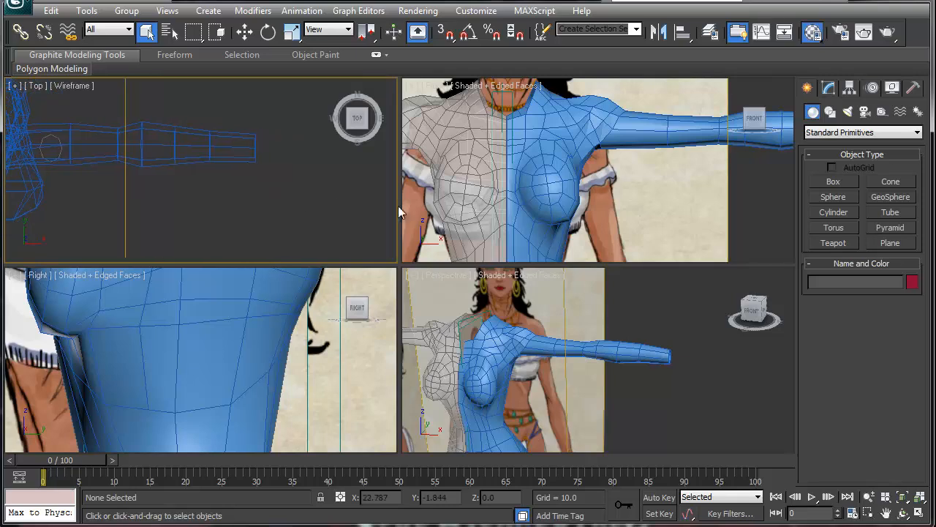
pyautogui.click(841, 179)
pyautogui.moveTo(253, 97); pyautogui.dragTo(389, 205)
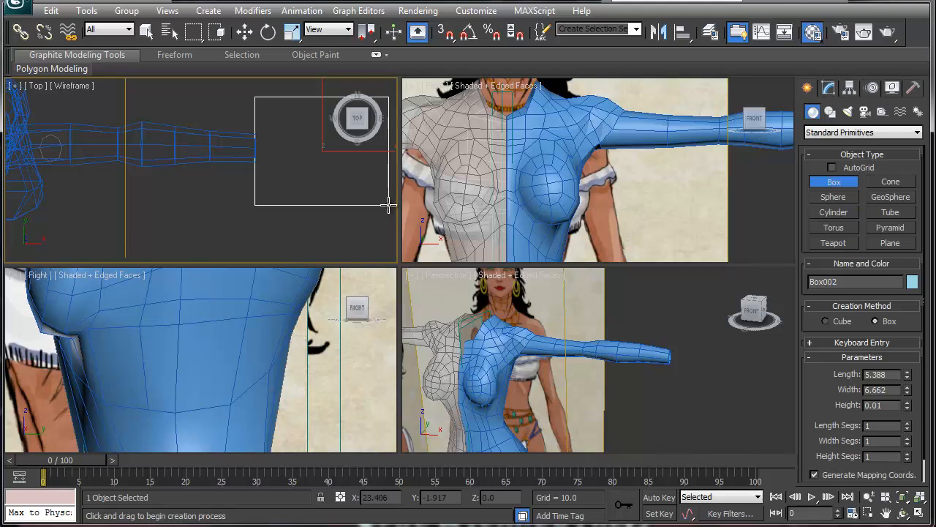
pyautogui.click(386, 139)
# Move the box up by about 36 units in the Front view to the height of the outstretched arm.
pyautogui.scroll(-5, 613, 198)
pyautogui.moveTo(614, 197); pyautogui.dragTo(600, 165, button='middle')
pyautogui.moveTo(597, 246); pyautogui.dragTo(549, 154, button='middle')
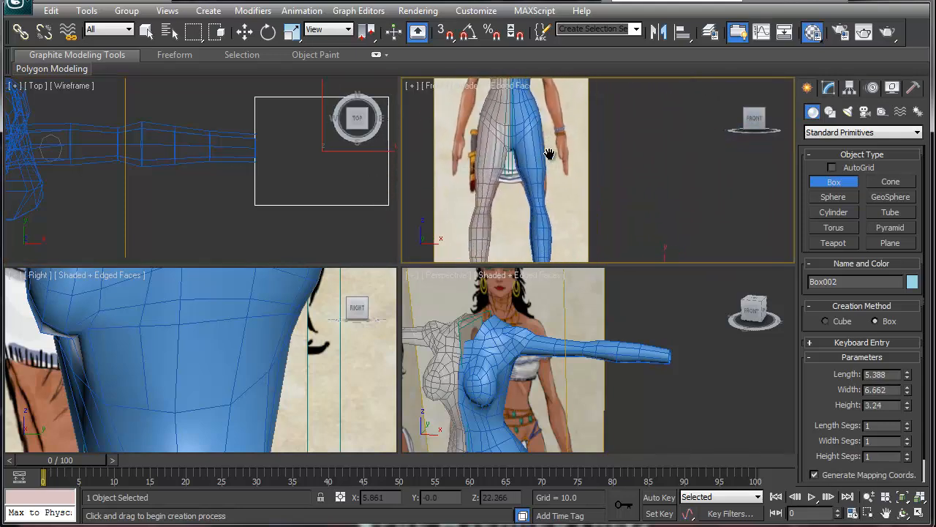
pyautogui.scroll(-6, 549, 154)
pyautogui.press('w')
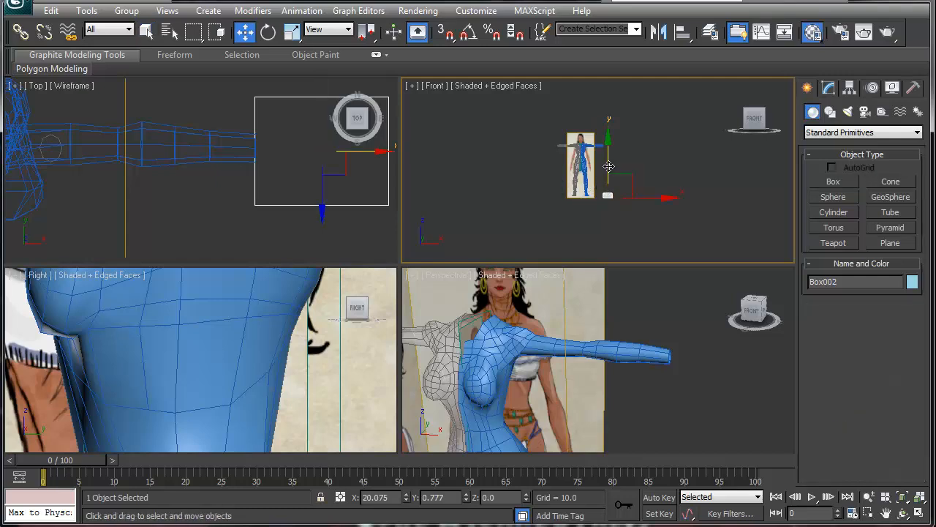
pyautogui.moveTo(608, 166); pyautogui.dragTo(604, 117)
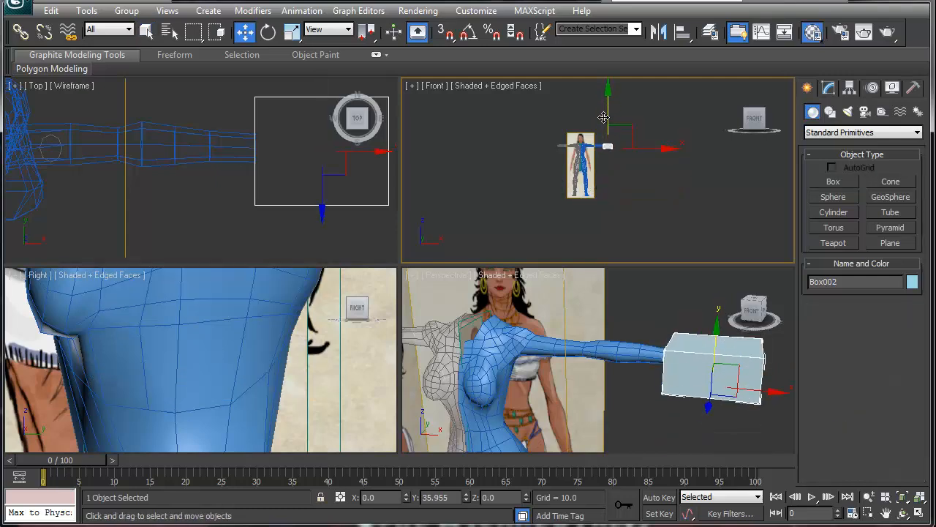
# Convert the box at the end of the arm to an Editable Poly.
pyautogui.moveTo(308, 183); pyautogui.dragTo(262, 215, button='middle')
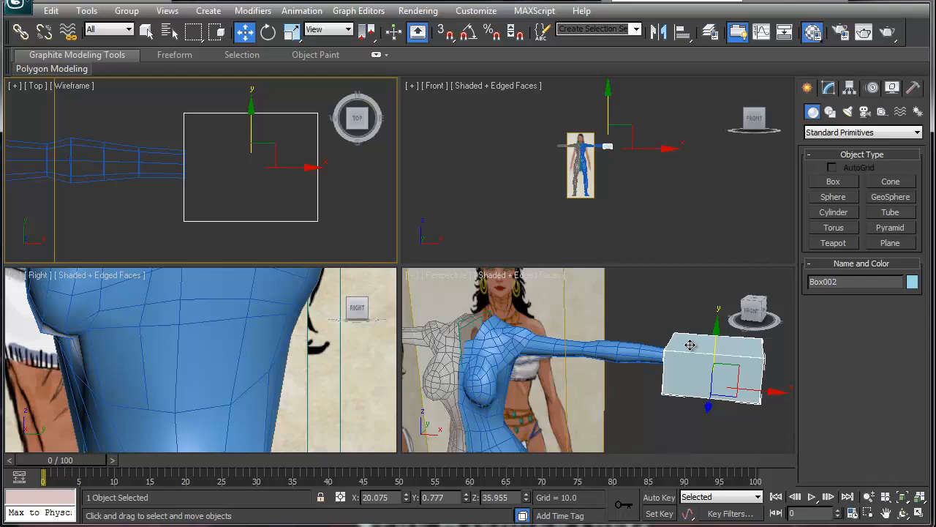
pyautogui.click(828, 87)
pyautogui.rightClick(827, 147)
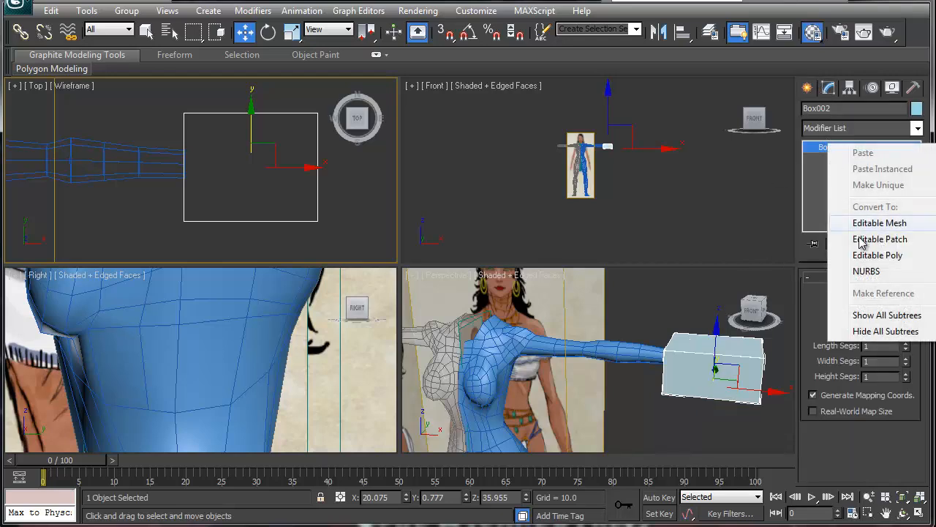
pyautogui.click(874, 255)
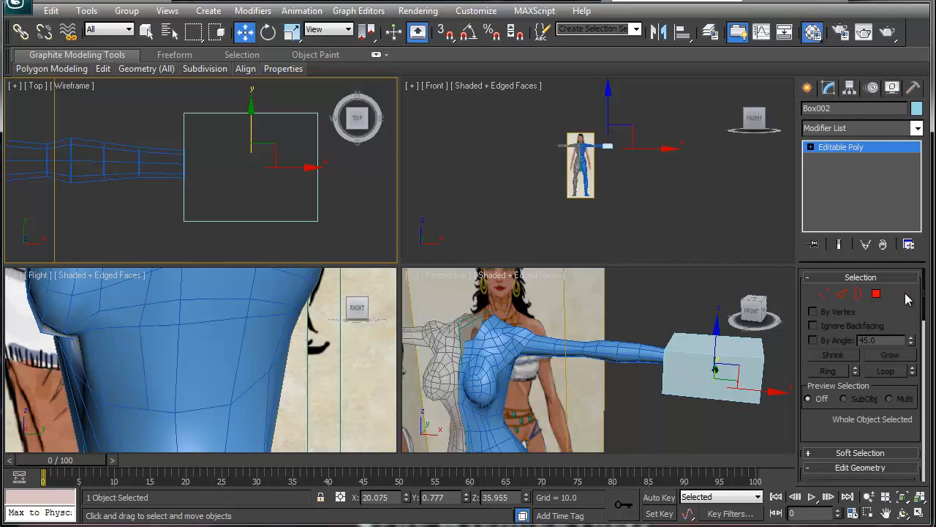
# Select the whole box at Element level, flip its normals to face inward and check it deselected and reselected.
pyautogui.click(893, 293)
pyautogui.hotkey('ctrl', 'a')
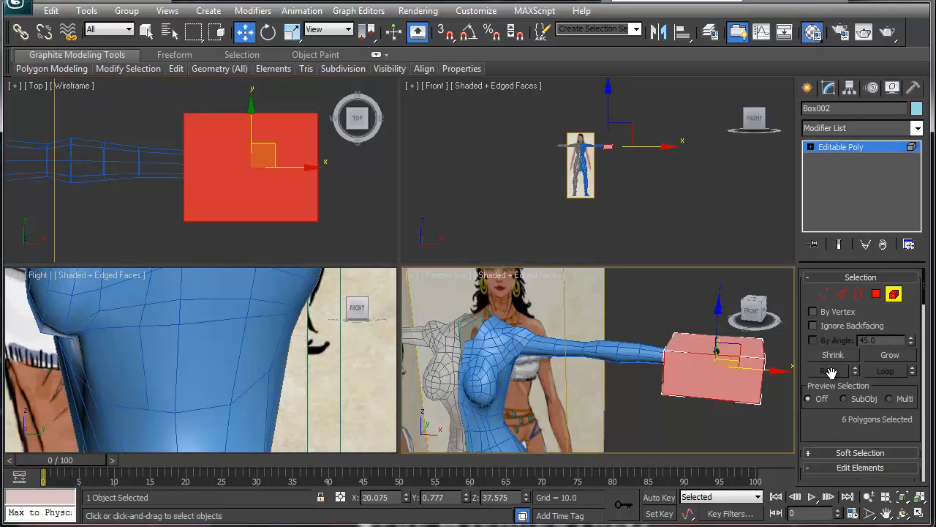
pyautogui.scroll(-5, 831, 373)
pyautogui.click(887, 305)
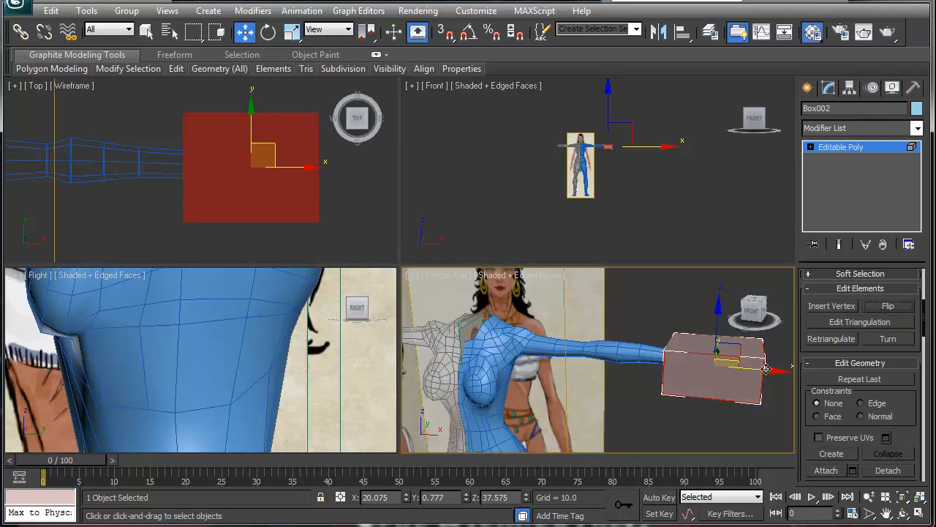
pyautogui.click(772, 413)
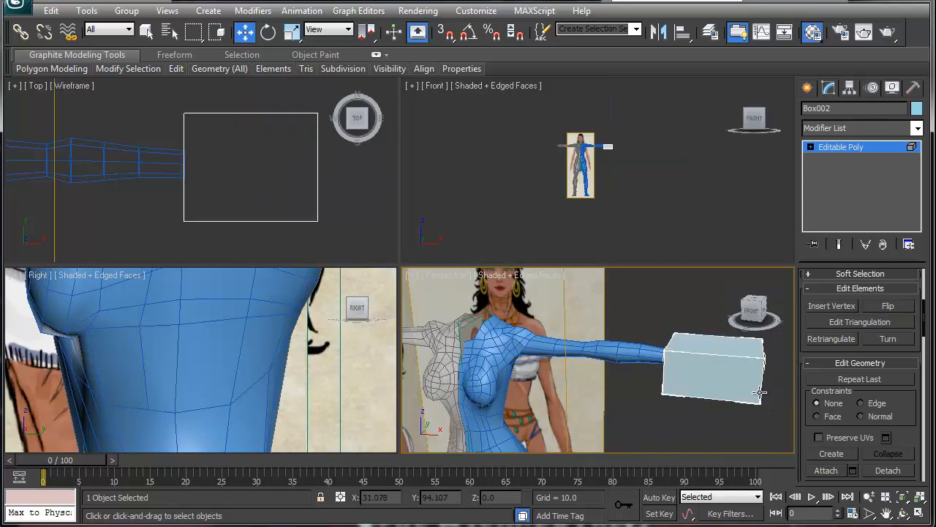
pyautogui.click(705, 354)
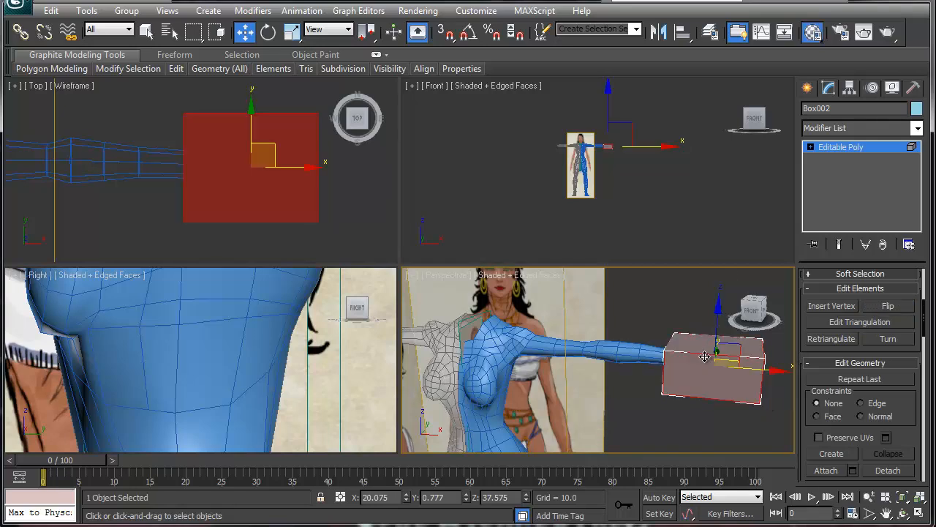
# Turn on Backface Cull in the box's object properties, maximize the Perspective view and select the box element.
pyautogui.rightClick(700, 353)
pyautogui.moveTo(726, 488)
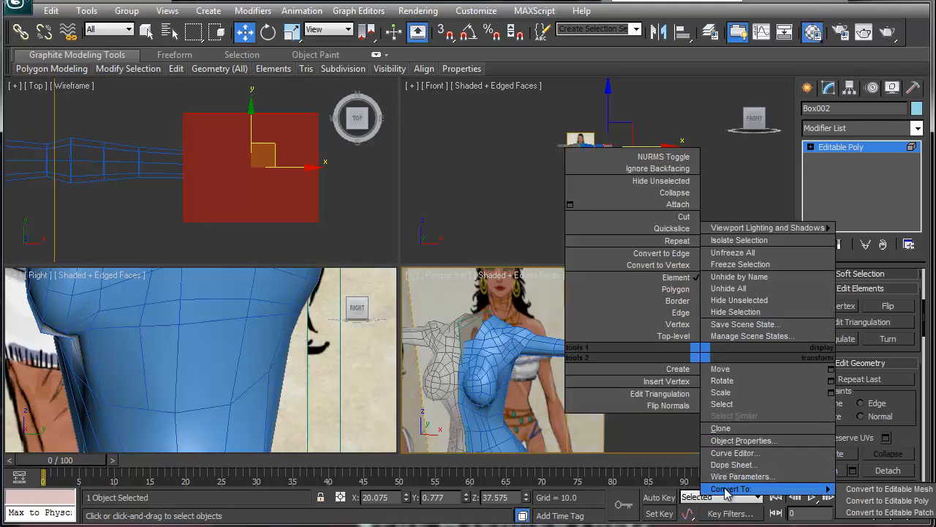
pyautogui.click(732, 440)
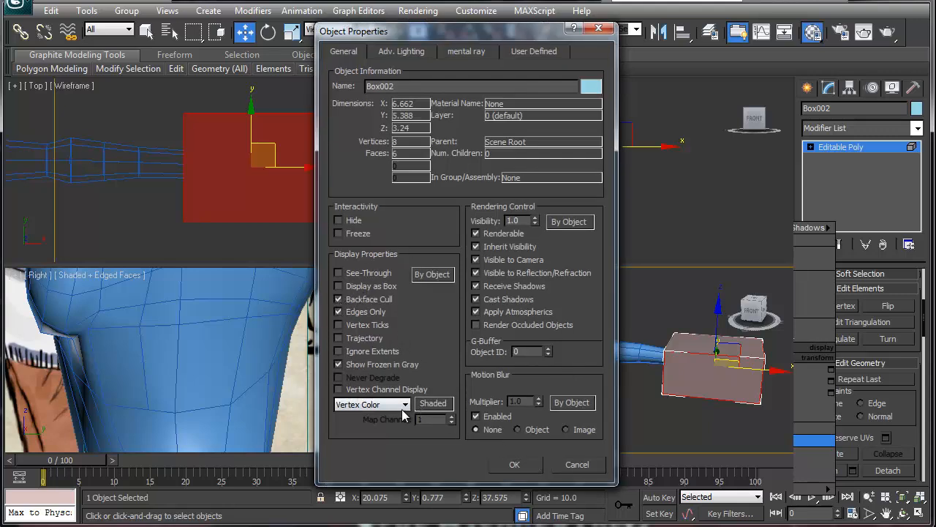
pyautogui.click(514, 465)
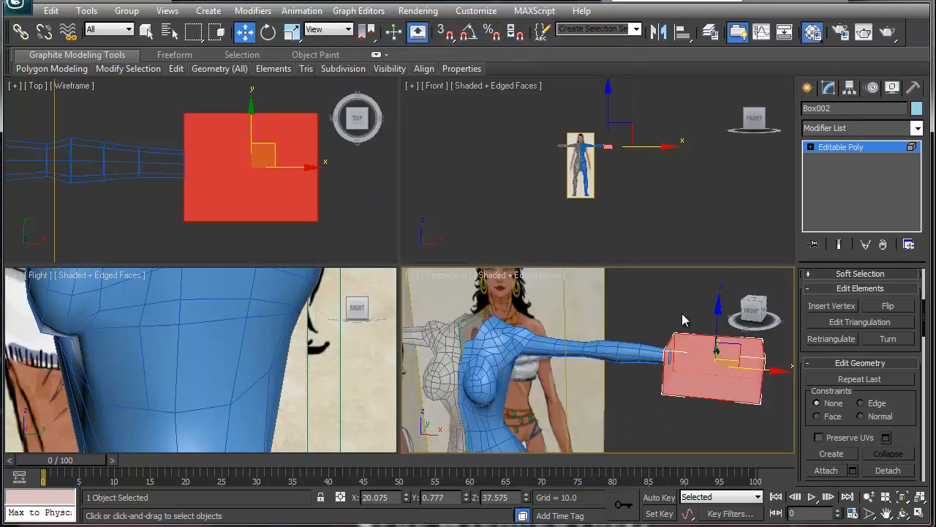
pyautogui.moveTo(714, 388); pyautogui.dragTo(614, 379, button='middle')
pyautogui.hotkey('alt', 'w')
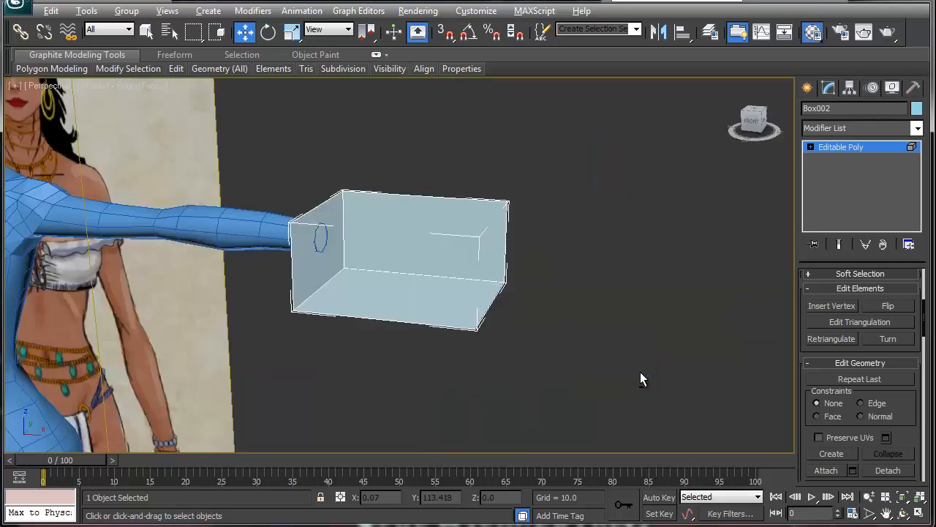
pyautogui.click(422, 239)
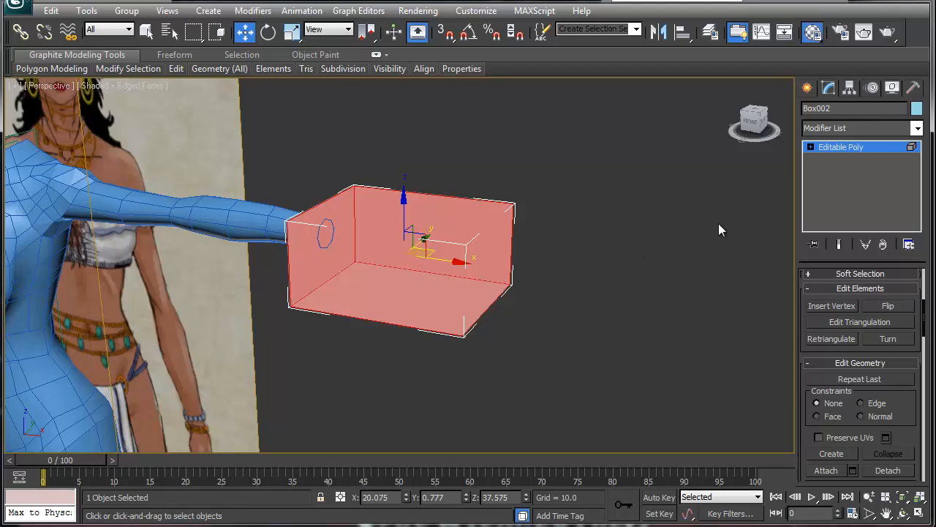
# Select the box's floor at Polygon level and detach it as a separate object.
pyautogui.click(835, 149)
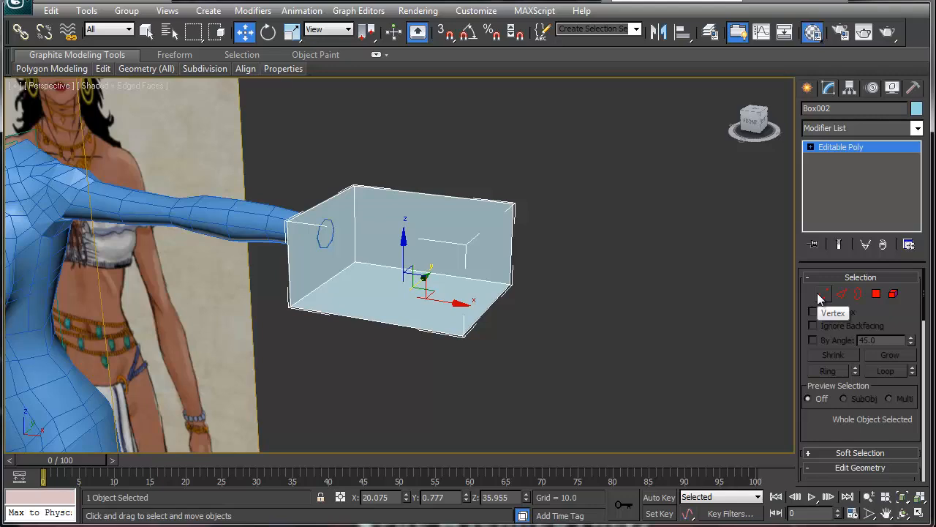
pyautogui.click(876, 293)
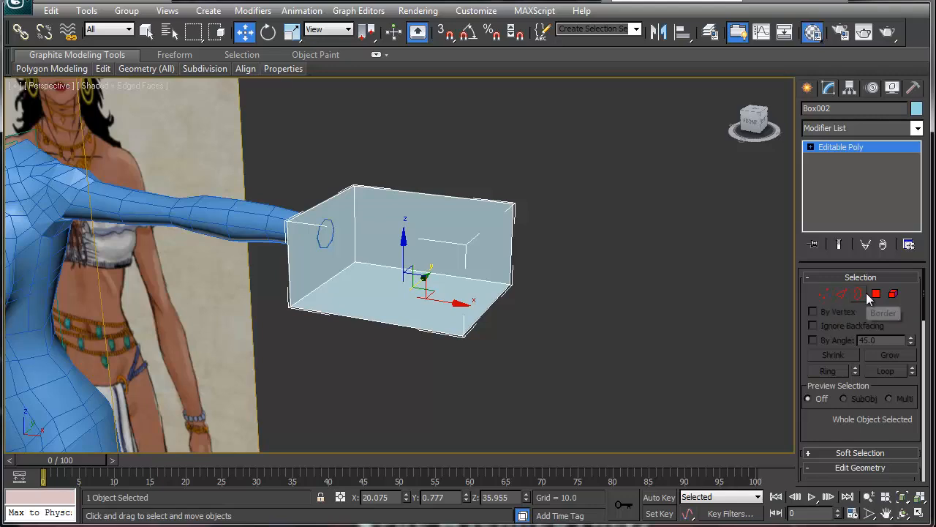
pyautogui.click(412, 297)
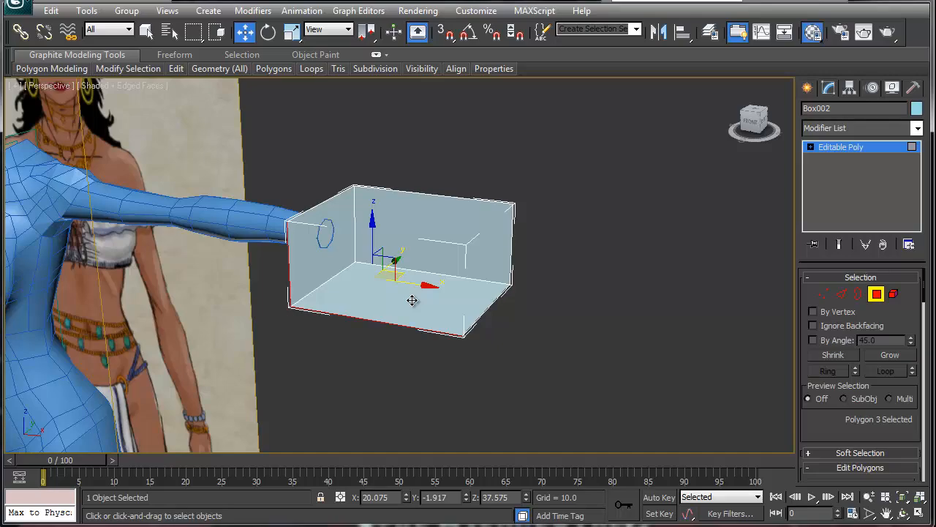
pyautogui.keyDown('alt'); pyautogui.moveTo(418, 341); pyautogui.dragTo(487, 390, button='middle'); pyautogui.keyUp('alt')
pyautogui.click(422, 375)
pyautogui.moveTo(829, 428); pyautogui.dragTo(820, 353)
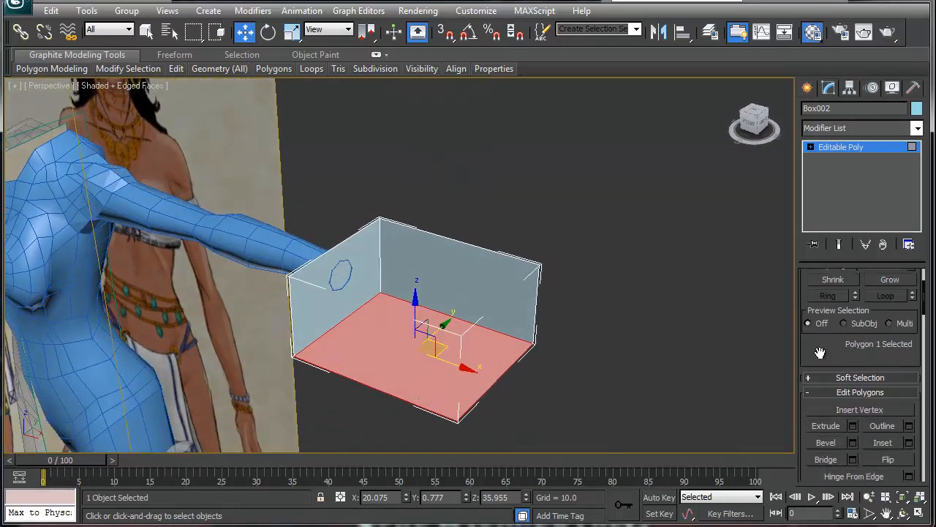
pyautogui.scroll(-5, 823, 366)
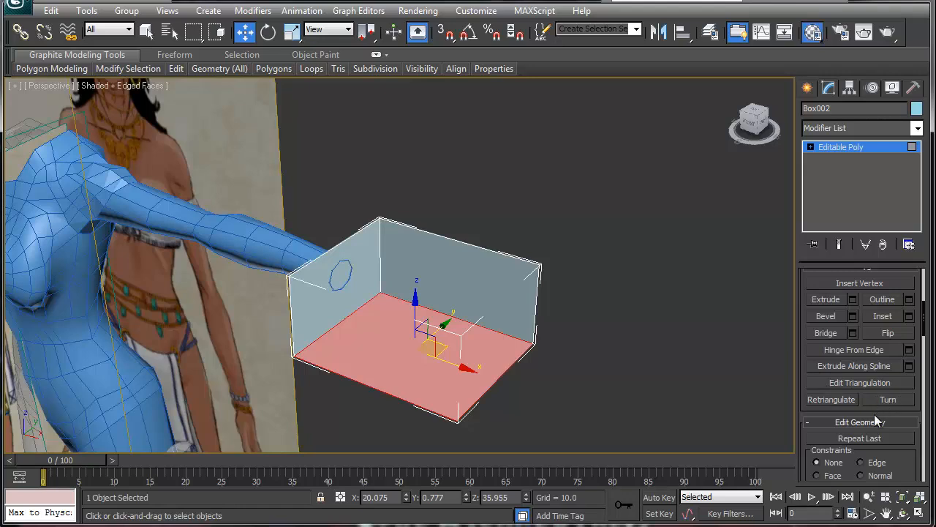
pyautogui.moveTo(869, 401); pyautogui.dragTo(861, 348)
pyautogui.scroll(-3, 861, 349)
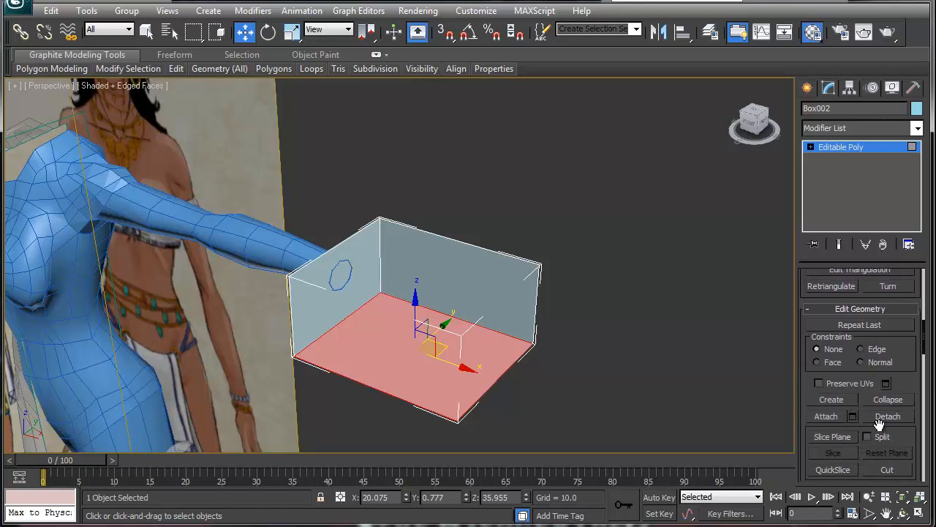
pyautogui.click(883, 418)
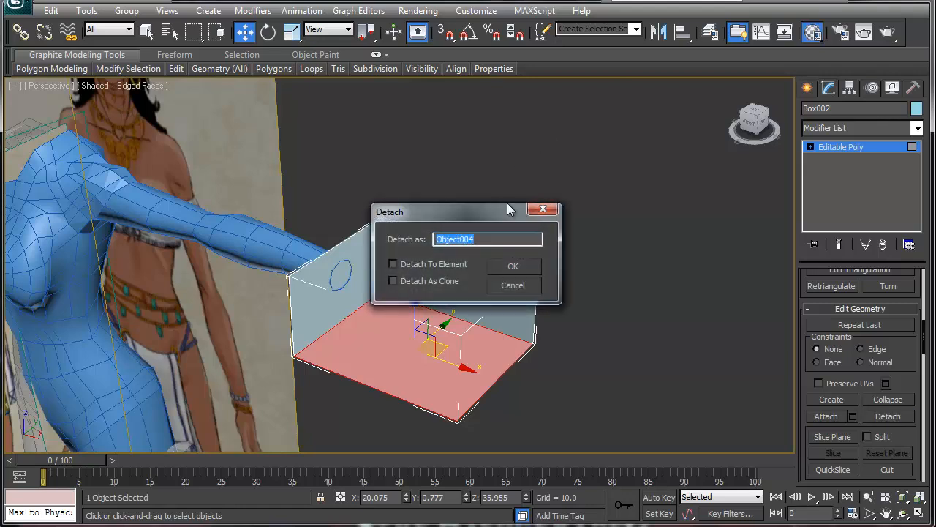
pyautogui.click(513, 268)
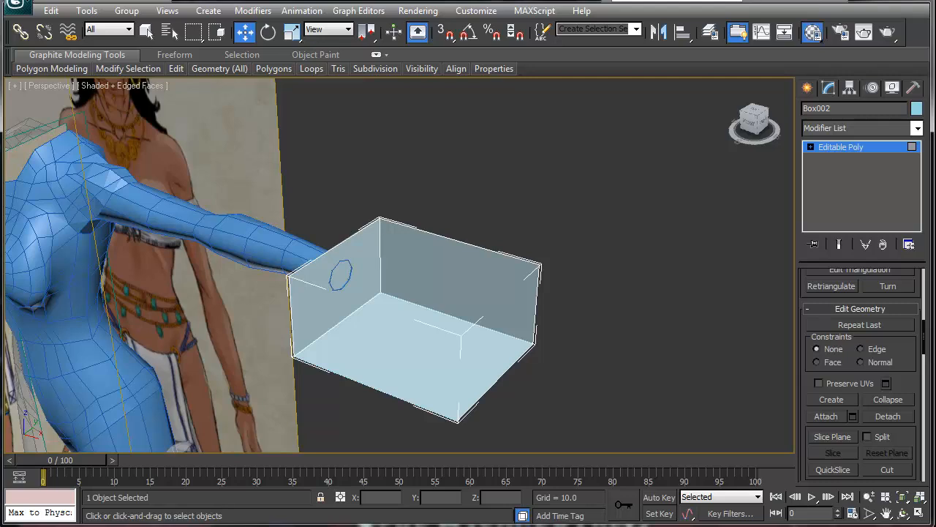
# Detach the top polygon of the box as a separate object.
pyautogui.press('m')
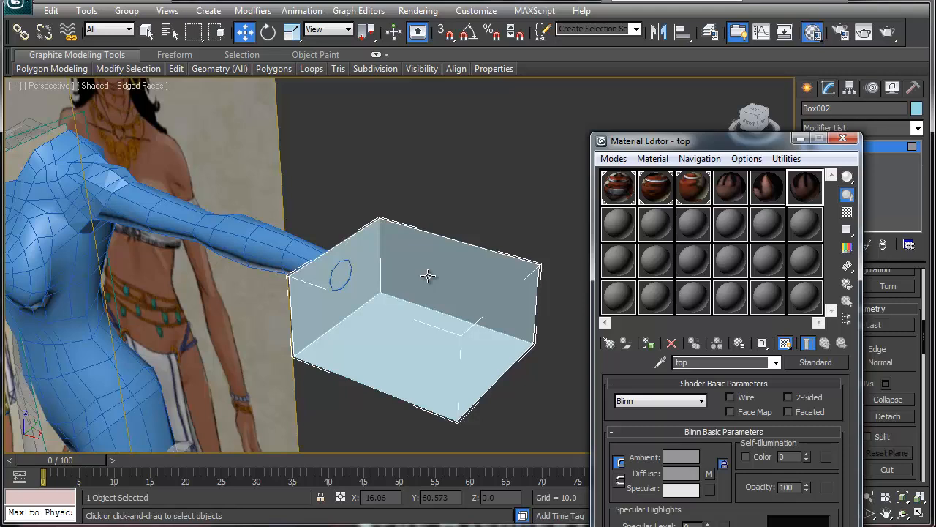
pyautogui.press('m')
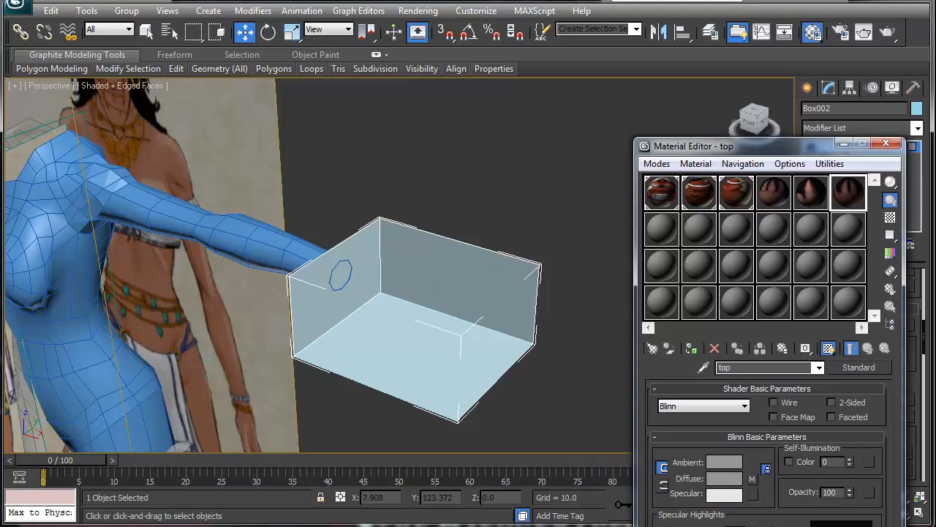
pyautogui.click(433, 275)
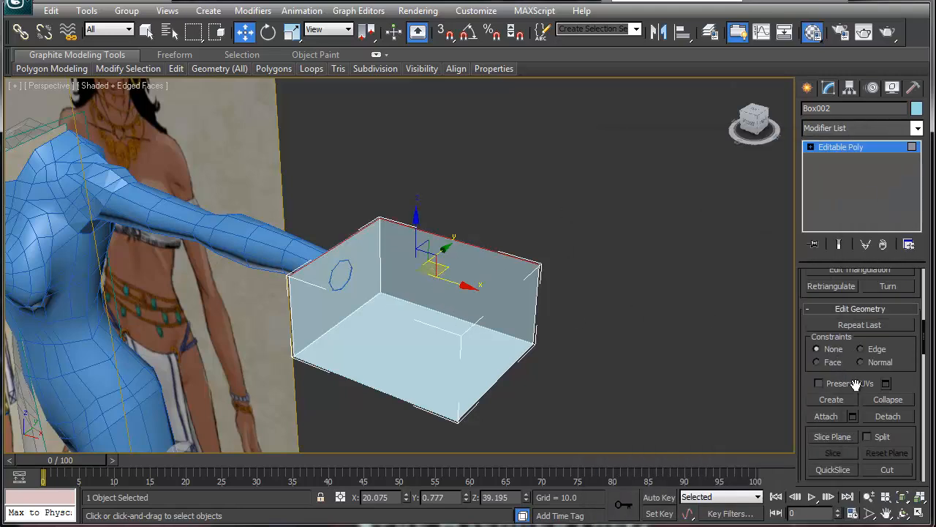
pyautogui.click(888, 417)
pyautogui.click(512, 267)
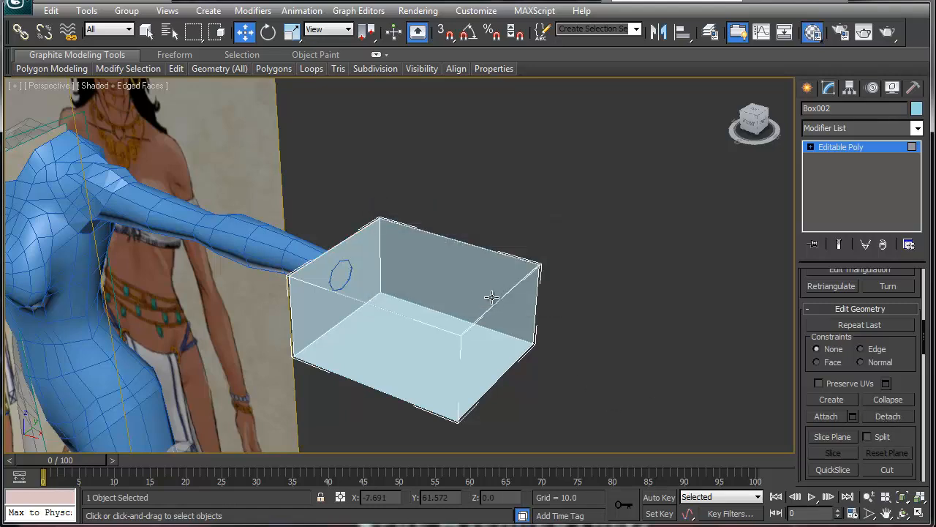
# Detach the back wall polygon as a separate object and delete the rest of the box.
pyautogui.click(484, 289)
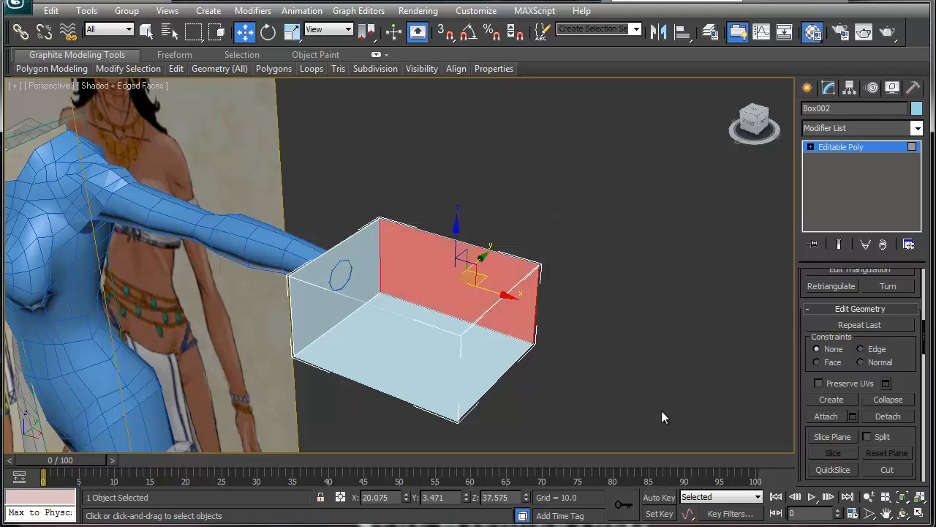
pyautogui.click(888, 418)
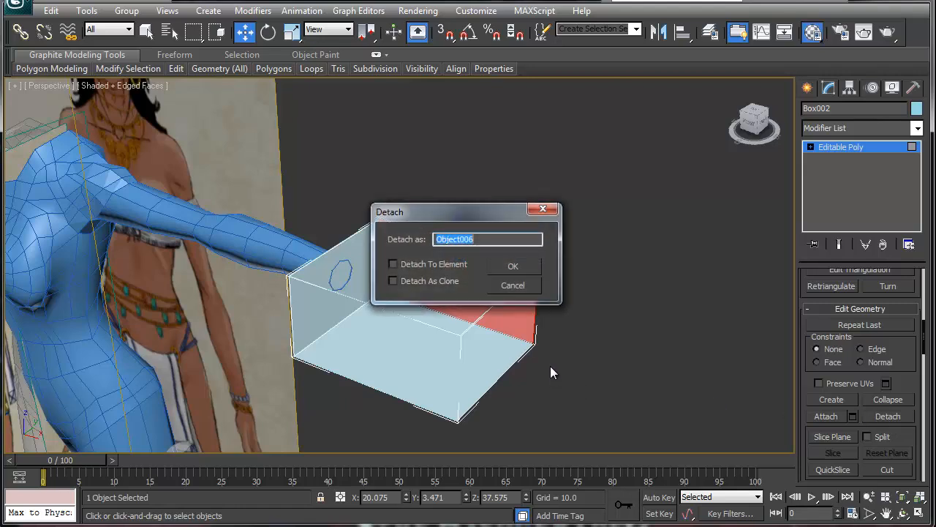
pyautogui.click(530, 264)
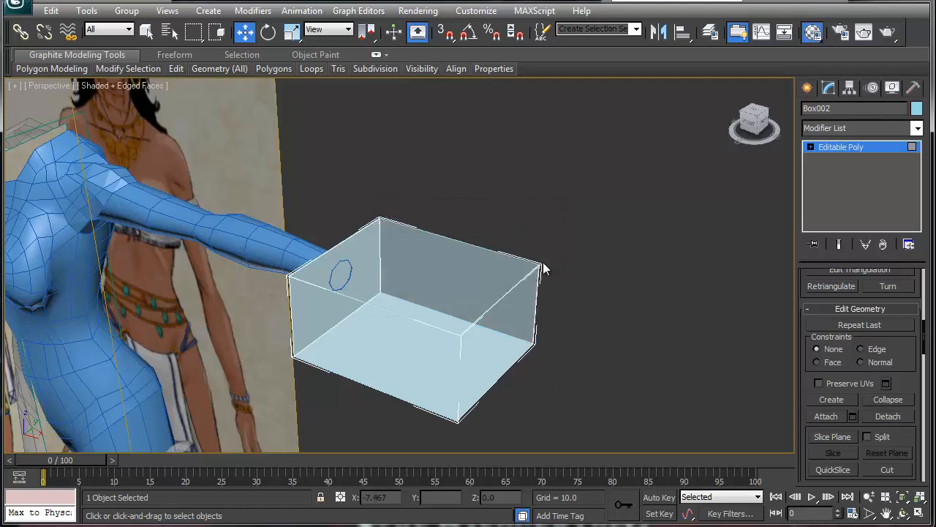
pyautogui.click(838, 147)
pyautogui.hotkey('ctrl', 'd')
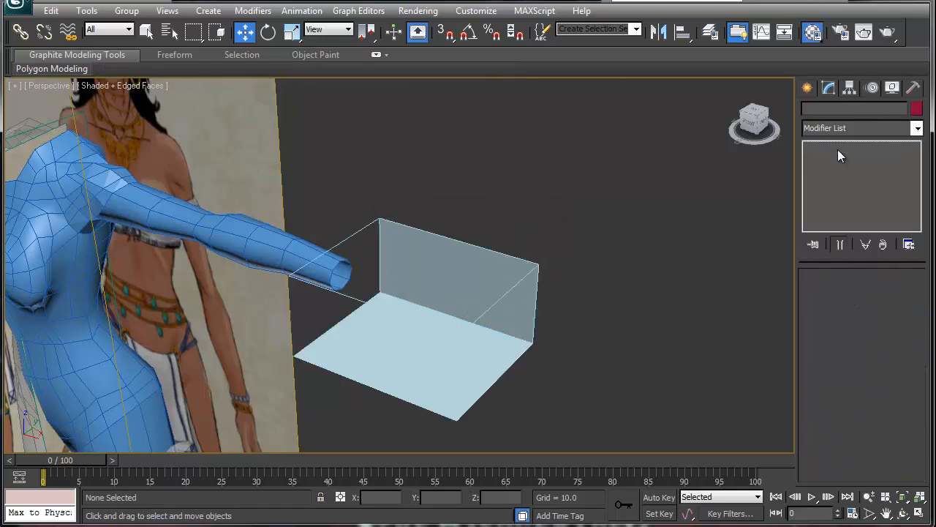
# Apply the "top" hand material from the Material Editor to the detached floor plane.
pyautogui.moveTo(445, 359)
pyautogui.keyDown('alt'); pyautogui.mouseDown(button='middle')
pyautogui.moveTo(469, 306)
pyautogui.moveTo(457, 357)
pyautogui.mouseUp(button='middle'); pyautogui.keyUp('alt')
pyautogui.click(456, 359)
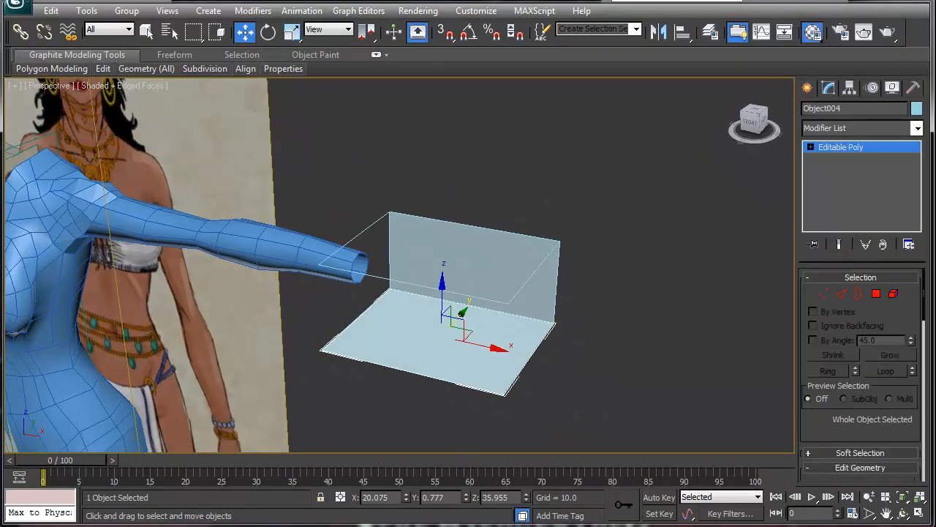
pyautogui.press('m')
pyautogui.moveTo(270, 73); pyautogui.dragTo(110, 106)
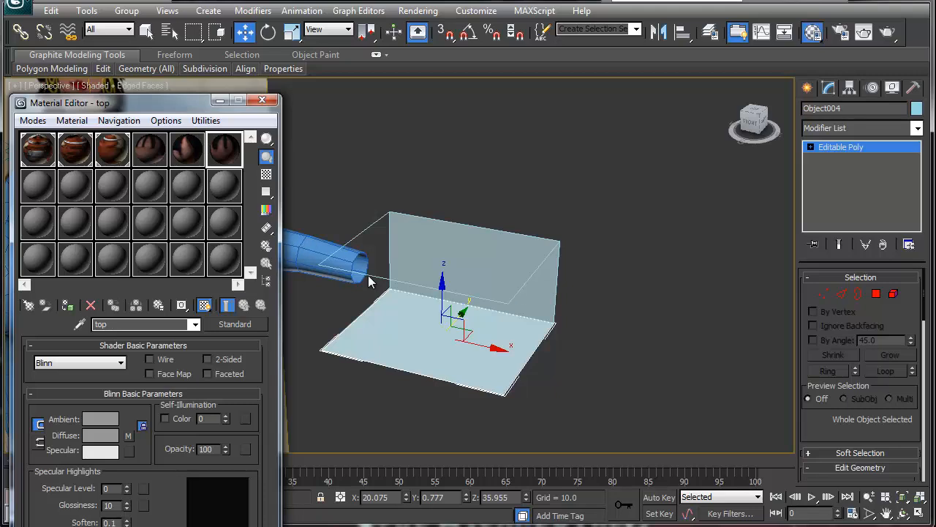
pyautogui.moveTo(373, 275); pyautogui.dragTo(414, 247, button='middle')
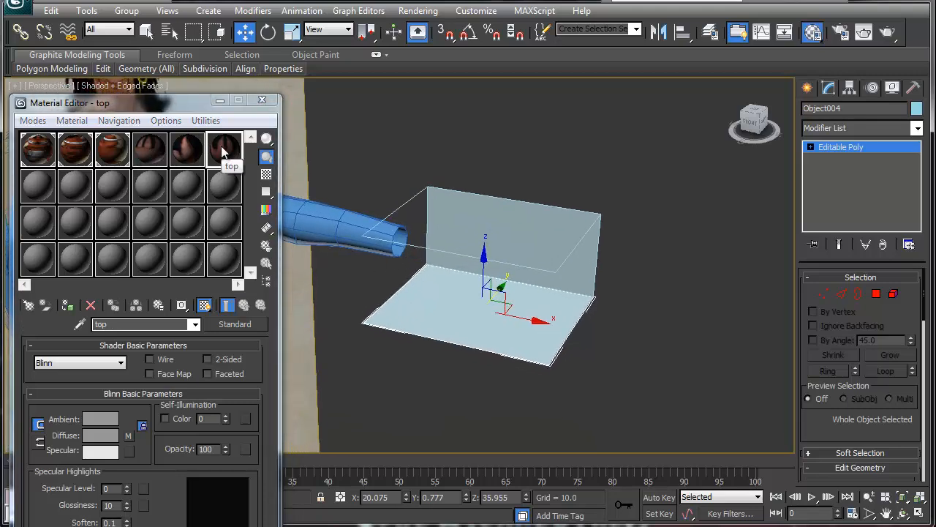
pyautogui.moveTo(221, 150); pyautogui.dragTo(420, 274)
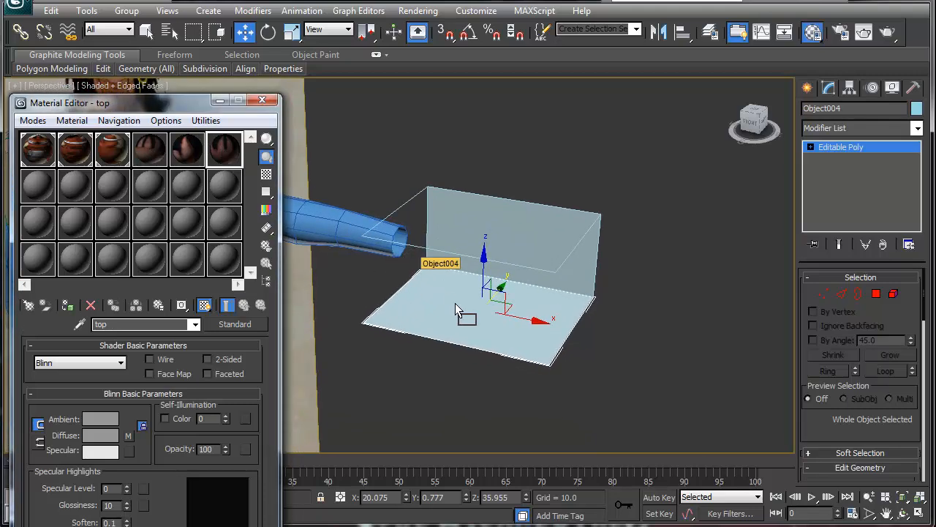
pyautogui.moveTo(455, 303); pyautogui.dragTo(455, 302)
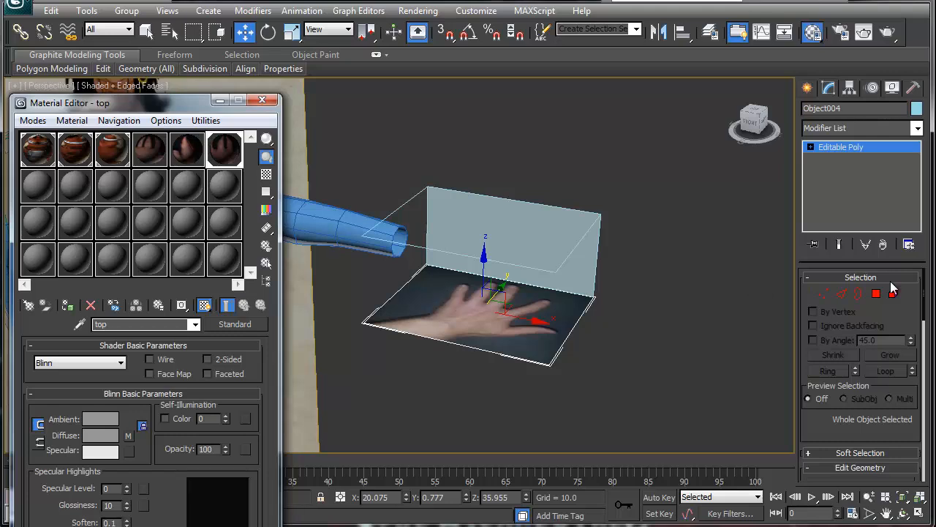
# Add a UVW Map modifier to the floor plane, try its Y and X alignments and set it back to Z.
pyautogui.click(916, 128)
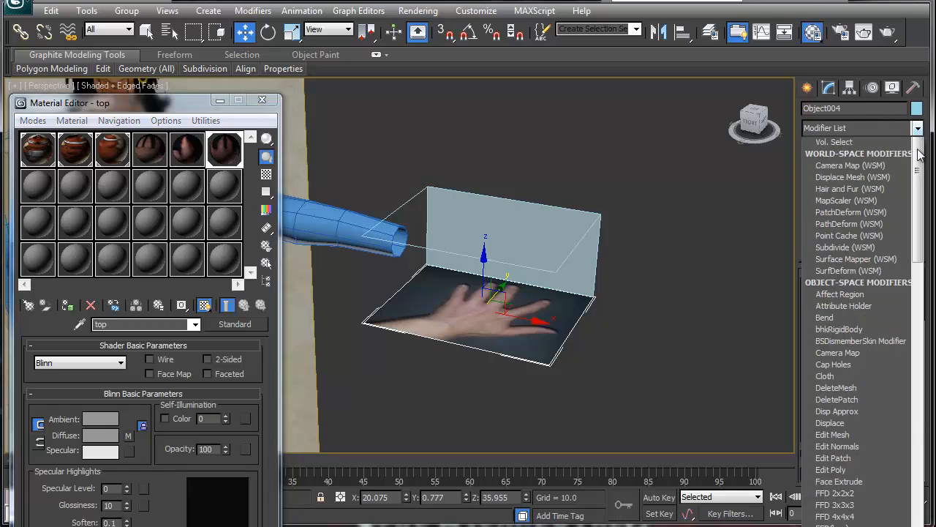
pyautogui.moveTo(917, 172); pyautogui.dragTo(916, 488)
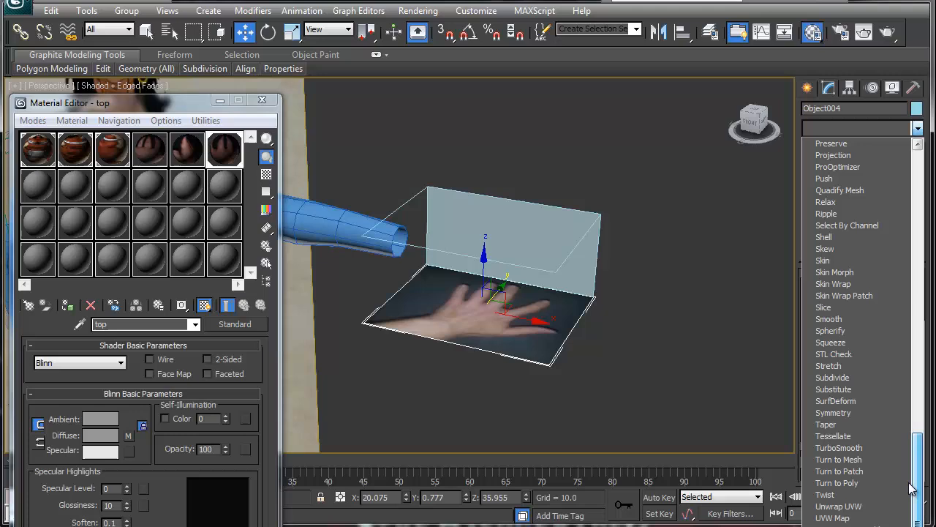
pyautogui.click(862, 518)
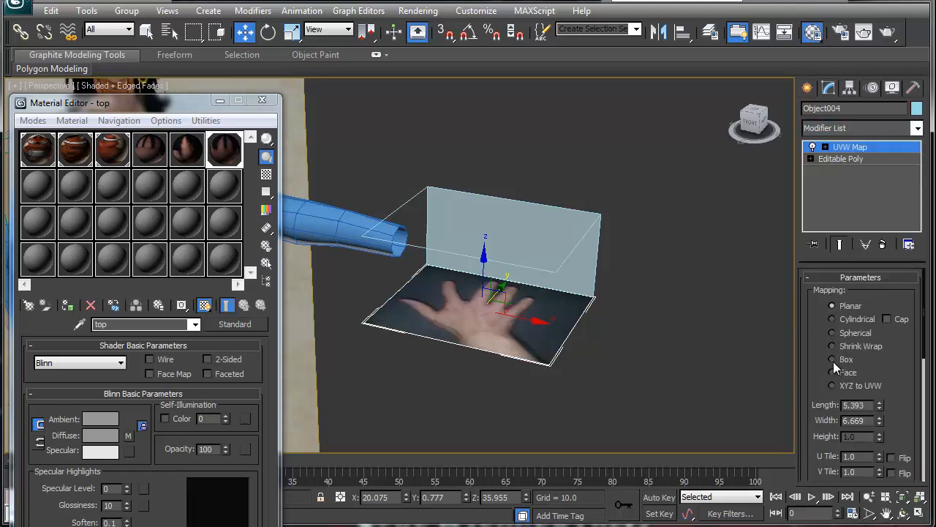
pyautogui.scroll(-1, 824, 324)
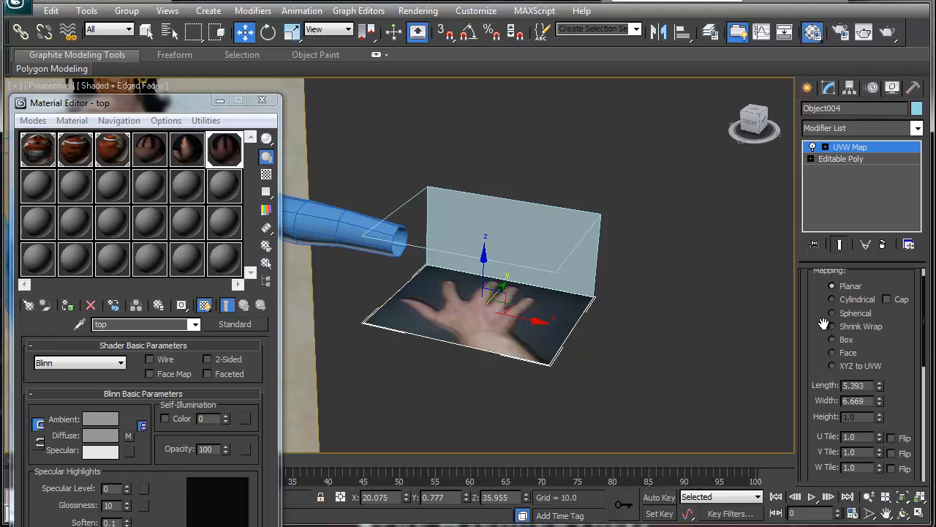
pyautogui.scroll(-6, 824, 324)
pyautogui.click(856, 408)
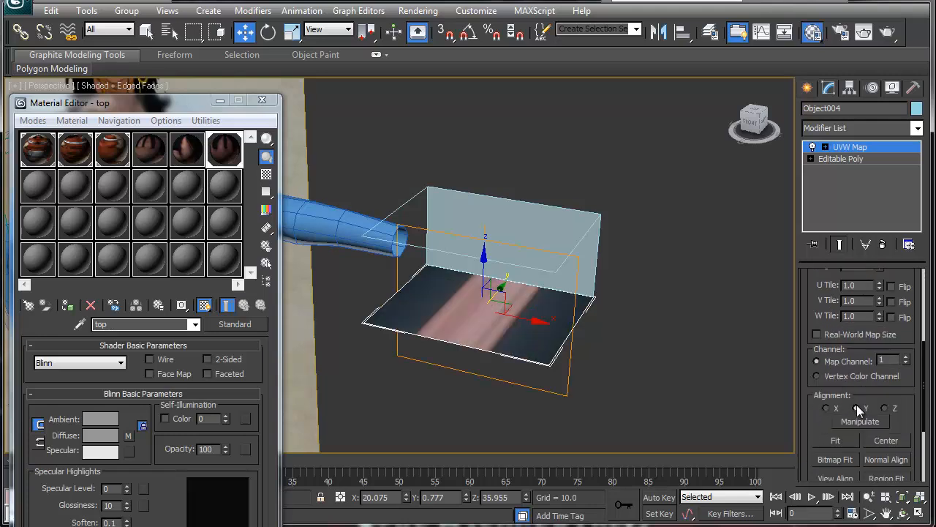
pyautogui.click(826, 408)
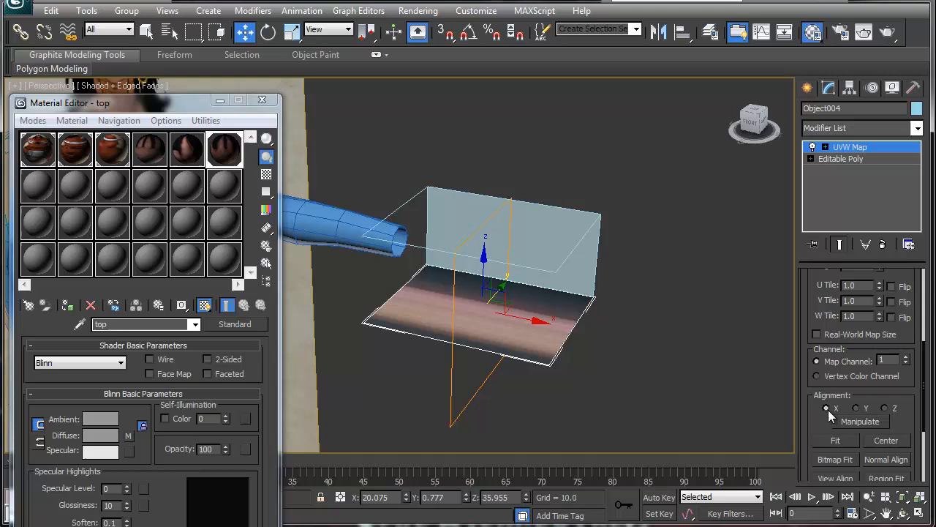
pyautogui.click(885, 408)
# With angle snap on, rotate the floor plane's UVW Map gizmo a quarter turn about Z so the fingers point away from the arm.
pyautogui.moveTo(906, 394); pyautogui.dragTo(901, 446)
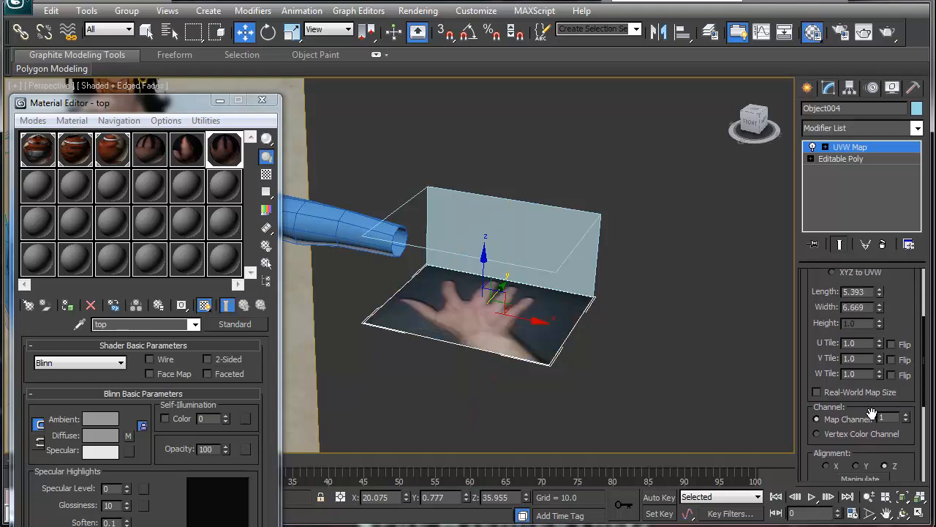
pyautogui.scroll(2, 872, 414)
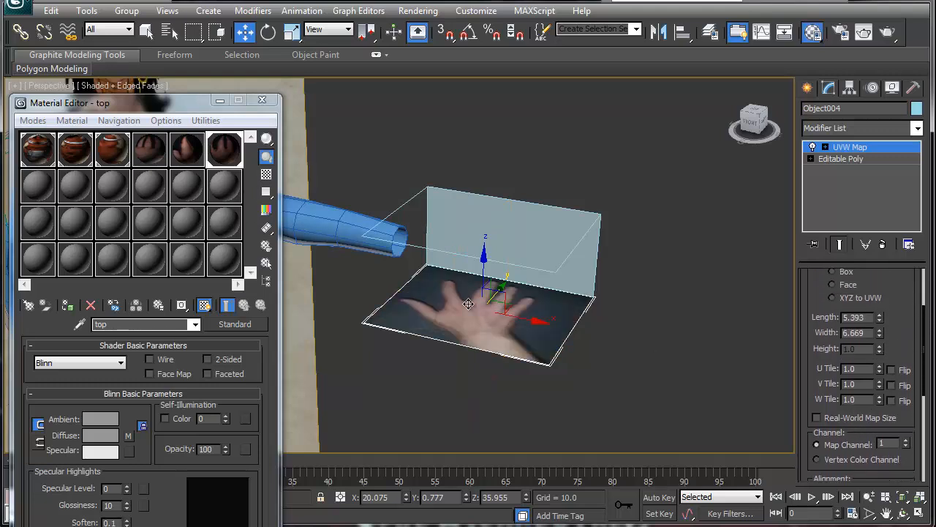
pyautogui.press('e')
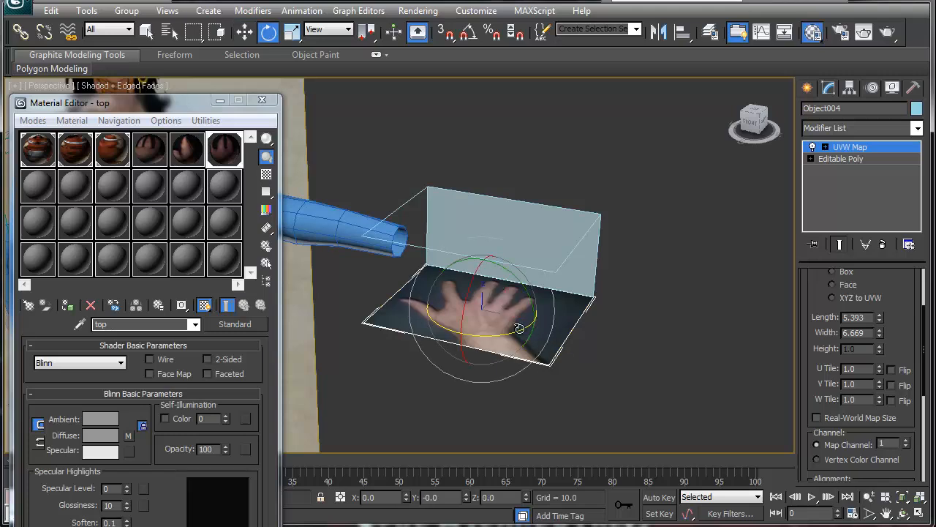
pyautogui.press('s')
pyautogui.press('s')
pyautogui.press('a')
pyautogui.moveTo(518, 329)
pyautogui.mouseDown()
pyautogui.moveTo(550, 313)
pyautogui.moveTo(505, 335)
pyautogui.moveTo(514, 333)
pyautogui.mouseUp()
pyautogui.hotkey('ctrl', 'z')
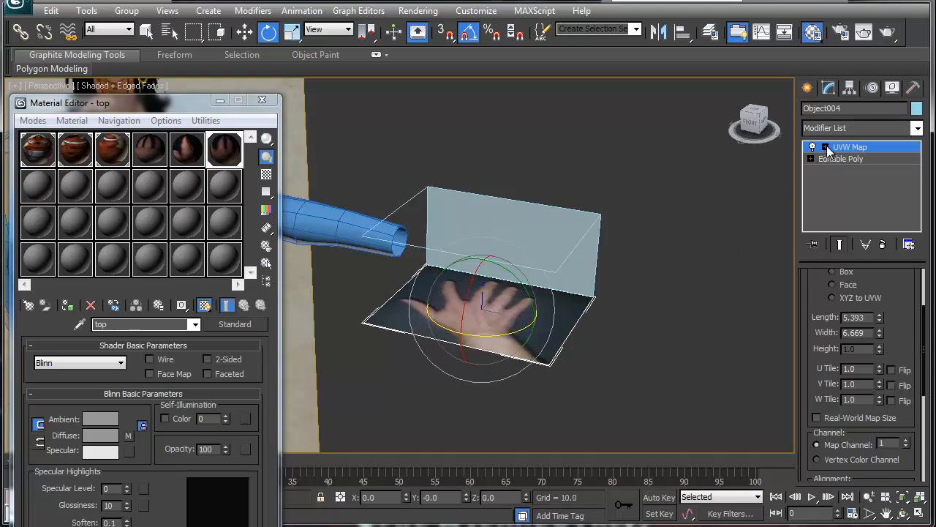
pyautogui.click(847, 160)
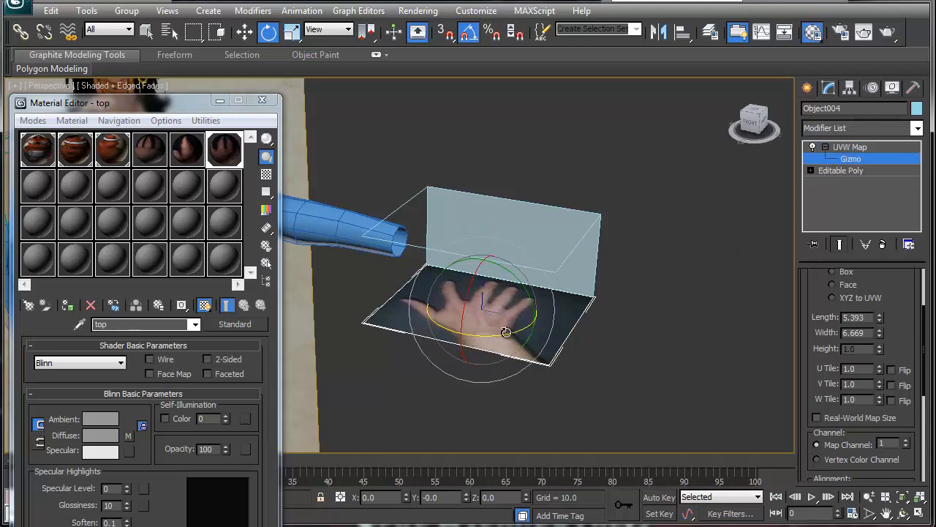
pyautogui.moveTo(502, 335); pyautogui.dragTo(441, 343)
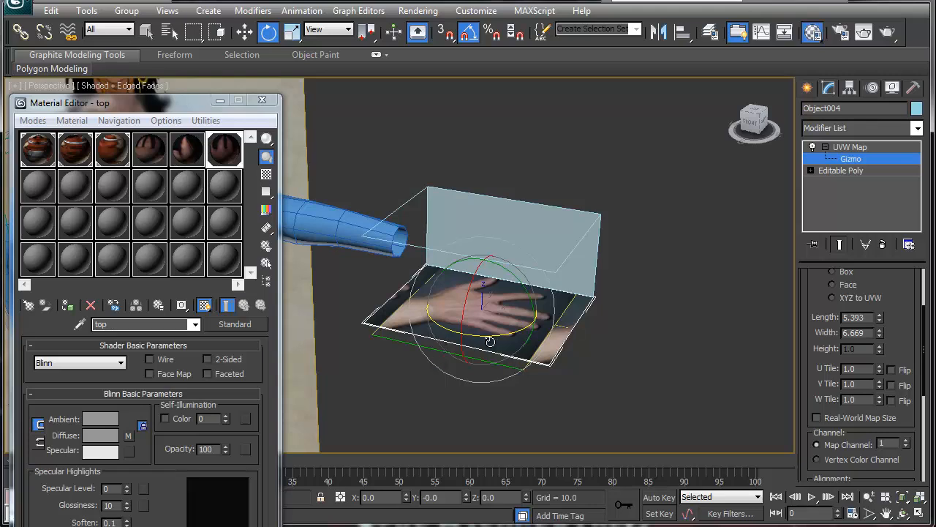
# Nudge the floor plane's mapping gizmo along Y and fit it to the plane's extents.
pyautogui.press('w')
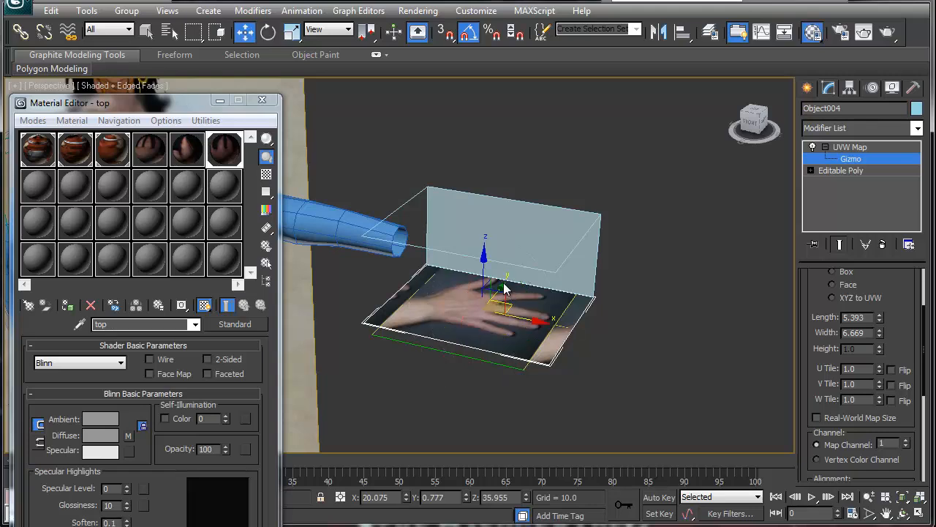
pyautogui.moveTo(503, 289); pyautogui.dragTo(500, 293)
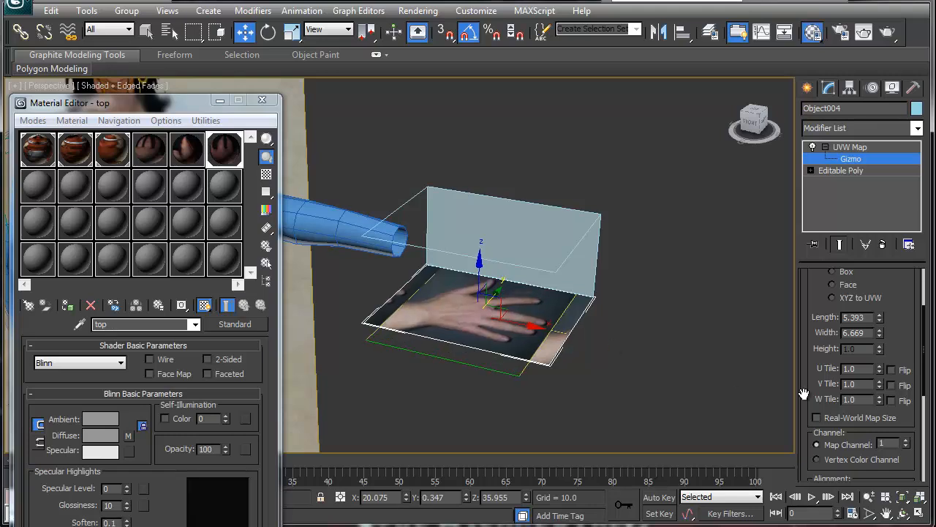
pyautogui.scroll(-5, 804, 395)
pyautogui.click(831, 358)
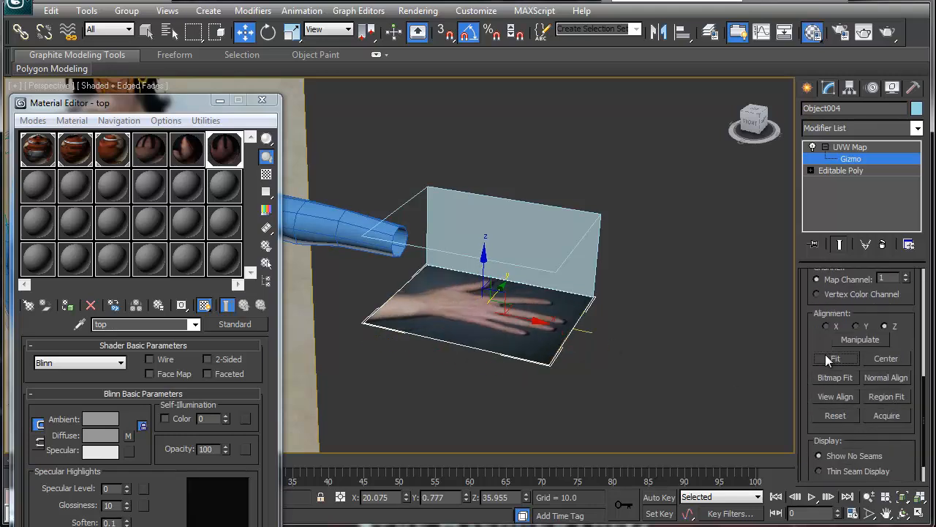
# Bitmap-fit the floor plane's mapping to its hand image and shift the gizmo along Y to about 0.25.
pyautogui.click(827, 377)
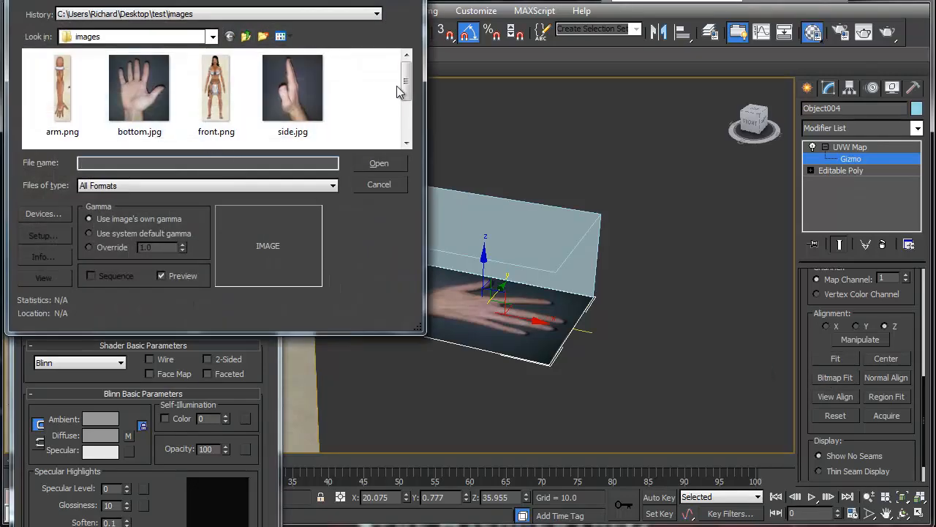
pyautogui.scroll(-2, 407, 98)
pyautogui.doubleClick(146, 89)
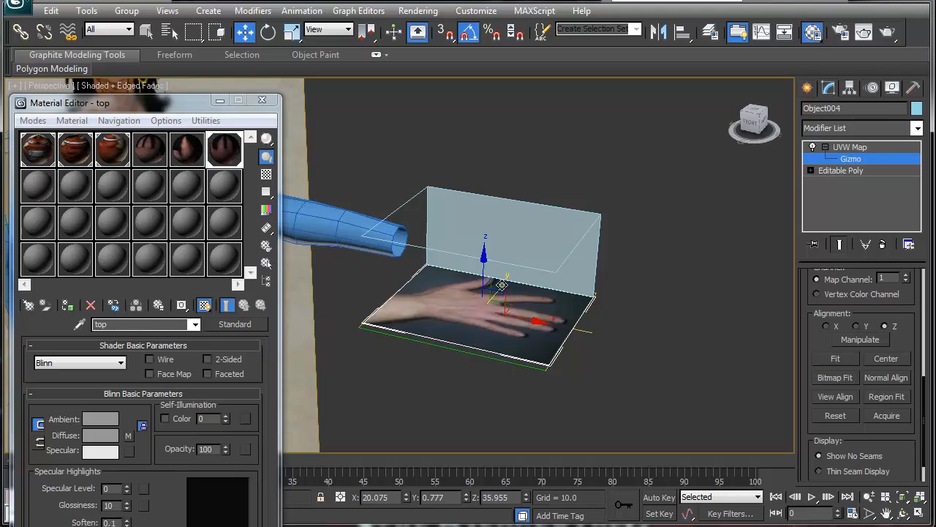
pyautogui.moveTo(507, 293); pyautogui.dragTo(495, 291)
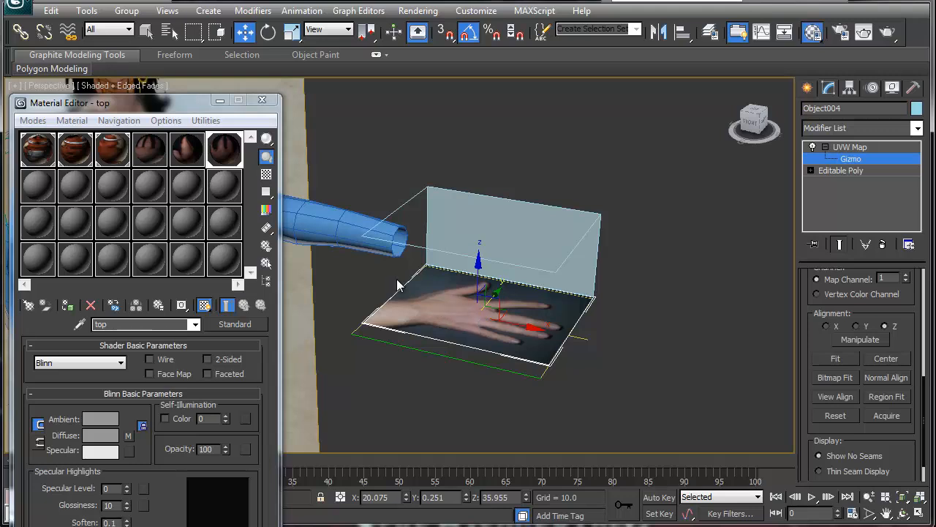
pyautogui.click(849, 147)
# Add a UVW Map modifier to the back wall plane and apply the side-view hand material to it.
pyautogui.click(533, 250)
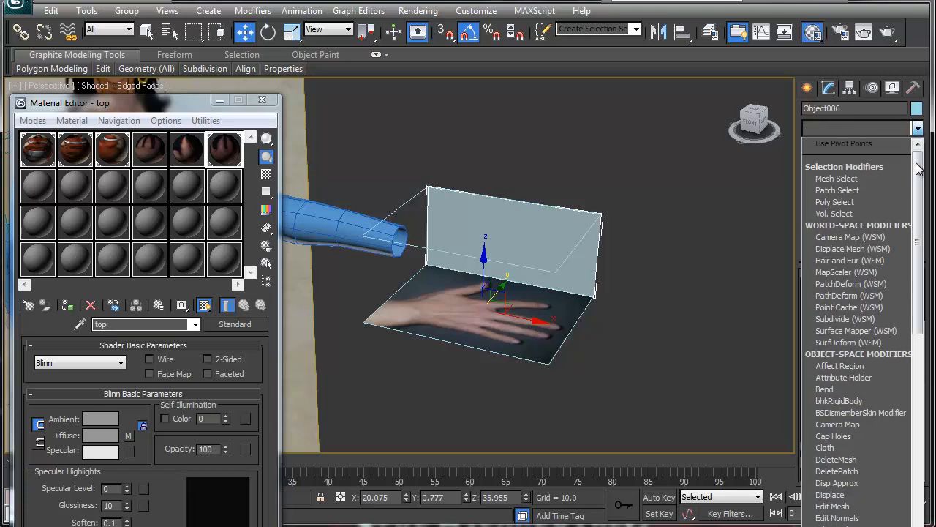
pyautogui.moveTo(917, 165); pyautogui.dragTo(897, 485)
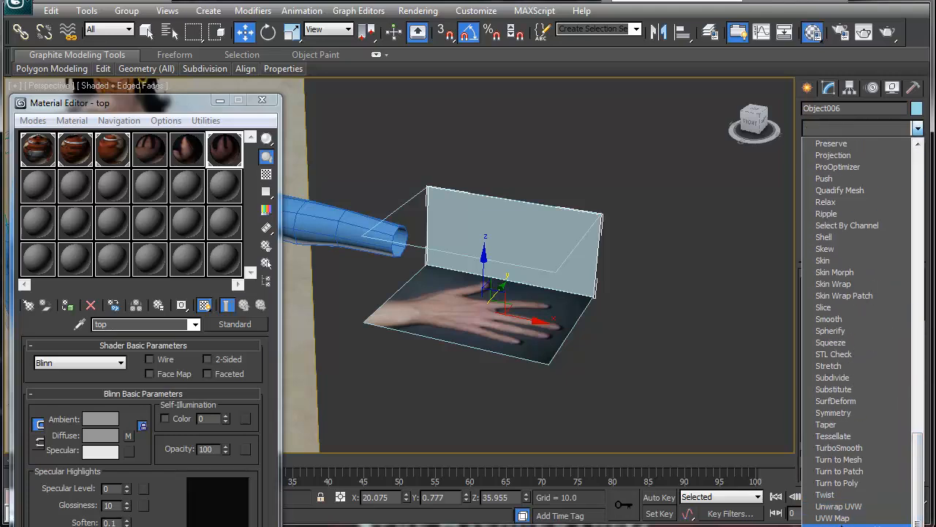
pyautogui.click(841, 518)
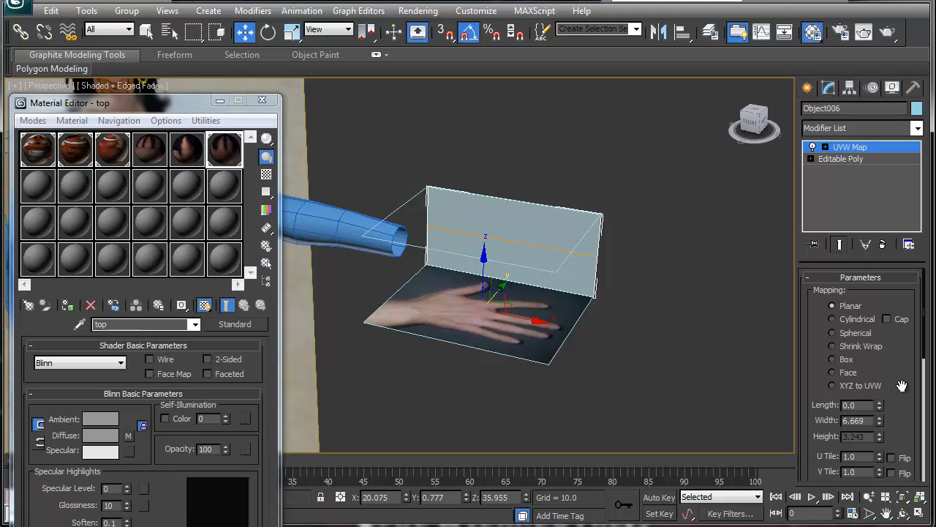
pyautogui.moveTo(183, 150); pyautogui.dragTo(586, 275)
# Try Y alignment for the back wall's mapping, set it to X, and flip the V tile.
pyautogui.scroll(-5, 851, 377)
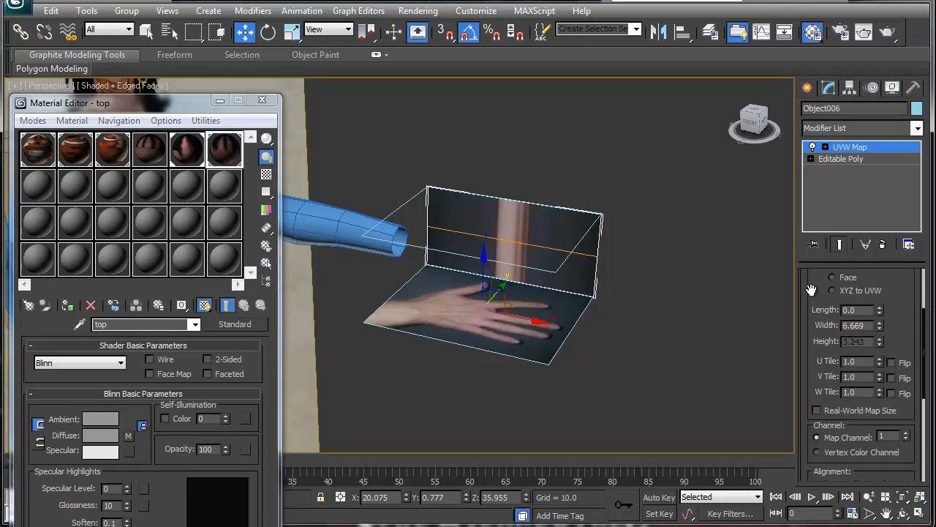
pyautogui.click(855, 380)
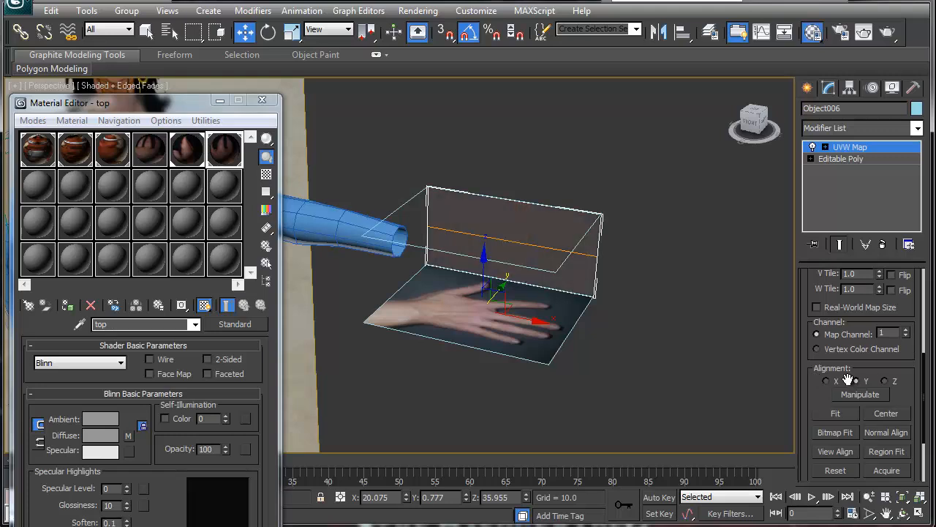
pyautogui.click(826, 381)
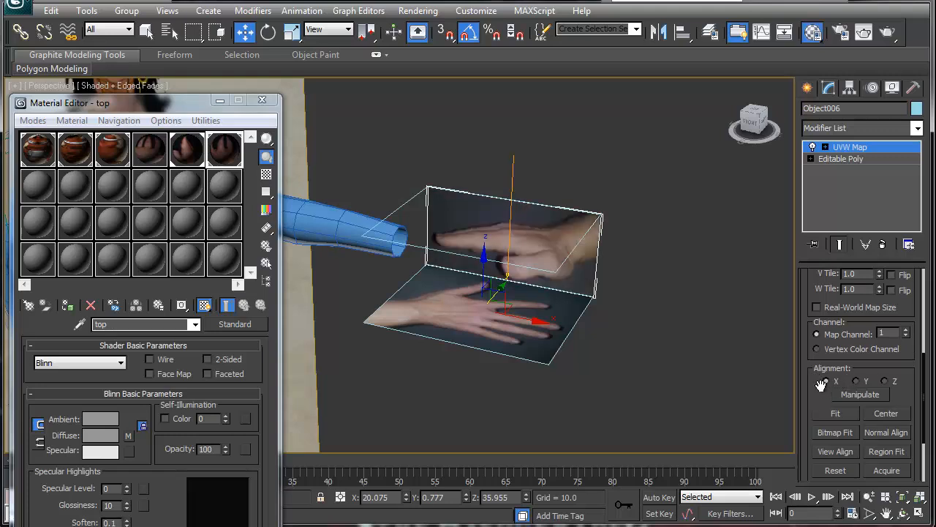
pyautogui.scroll(3, 823, 398)
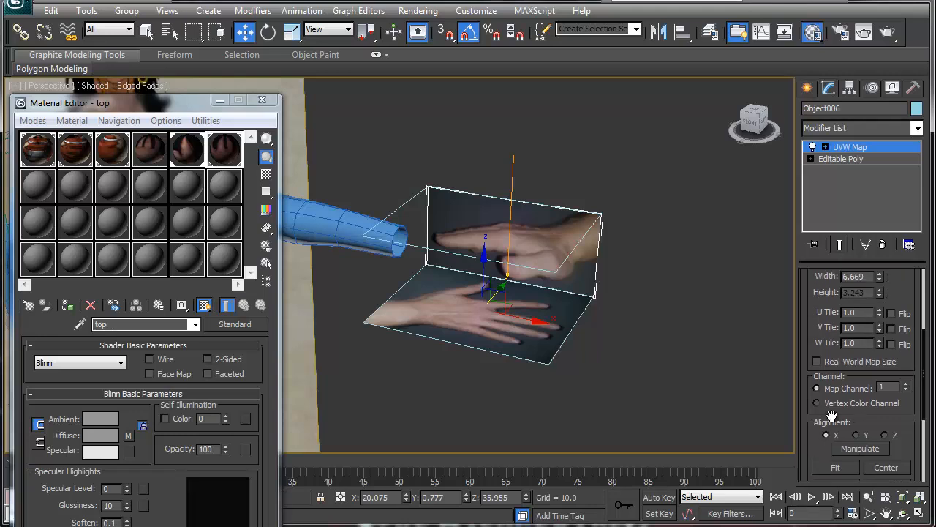
pyautogui.click(891, 315)
pyautogui.click(890, 316)
pyautogui.click(890, 329)
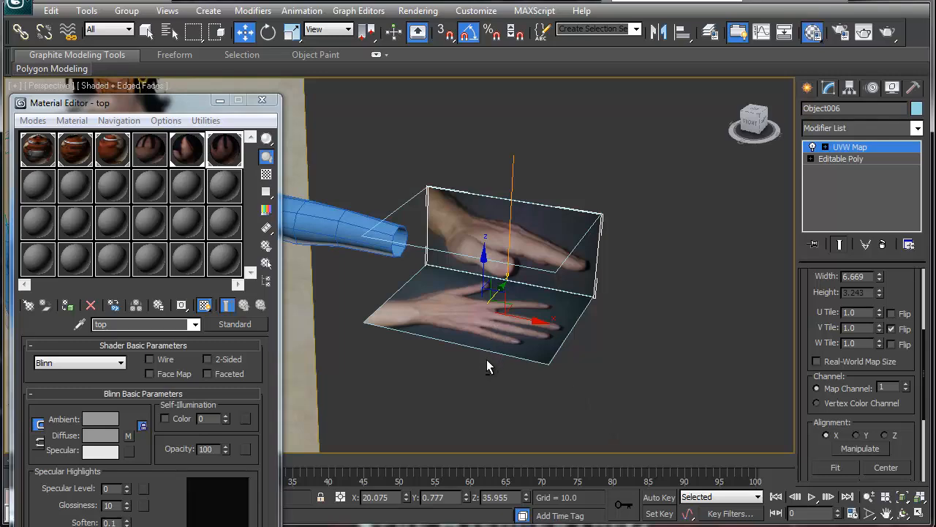
# Try a Bitmap Fit of the back wall's mapping with side.jpg.
pyautogui.keyDown('alt'); pyautogui.moveTo(480, 354); pyautogui.dragTo(498, 357, button='middle'); pyautogui.keyUp('alt')
pyautogui.moveTo(814, 443); pyautogui.dragTo(814, 379)
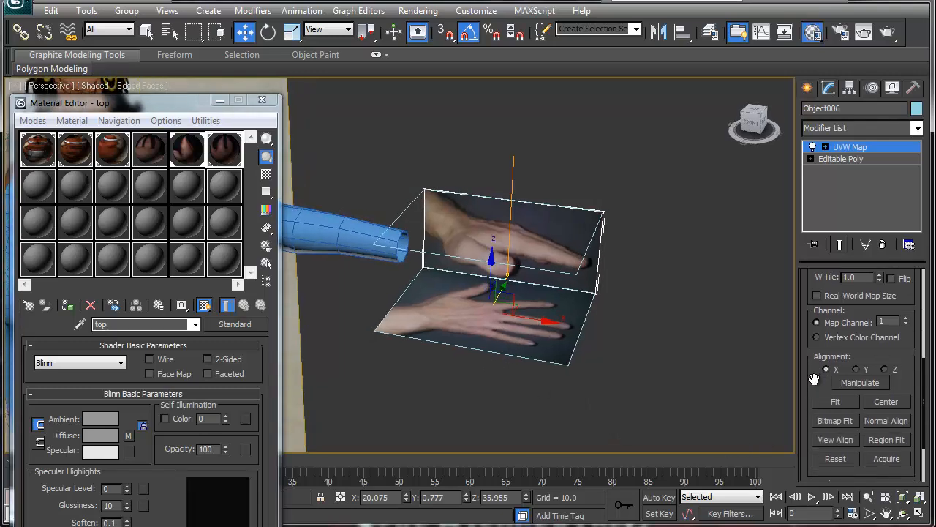
pyautogui.click(835, 421)
pyautogui.click(304, 118)
pyautogui.doubleClick(306, 114)
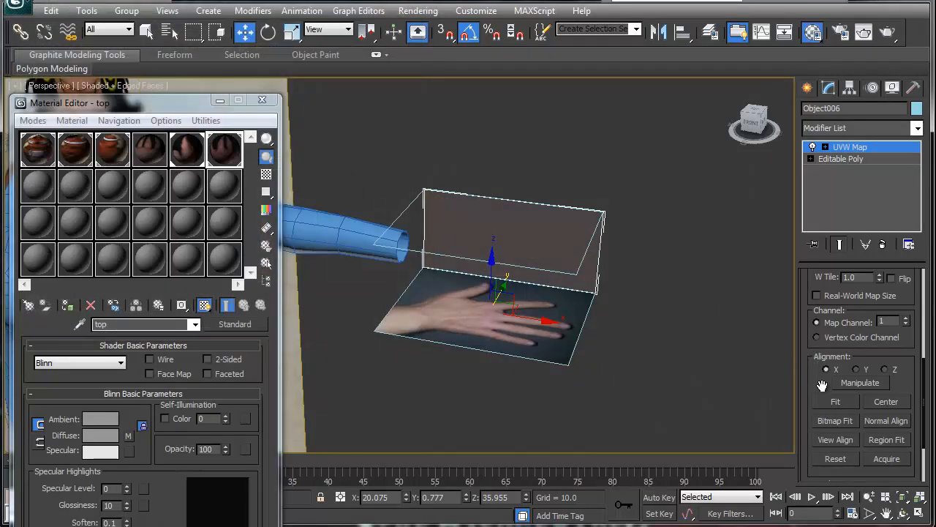
# Fit the mapping gizmo to the back wall again and set its alignment to X.
pyautogui.moveTo(813, 384); pyautogui.dragTo(806, 437)
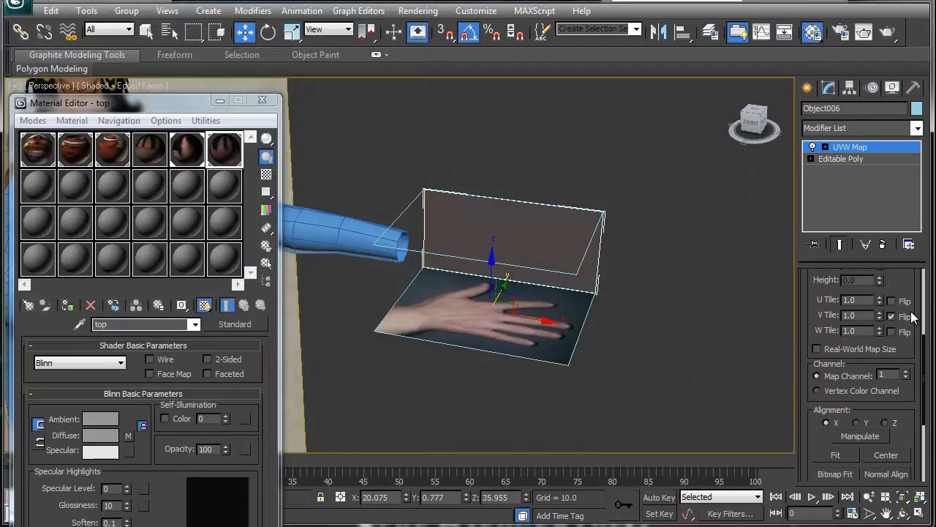
pyautogui.click(890, 316)
pyautogui.click(884, 423)
pyautogui.click(825, 147)
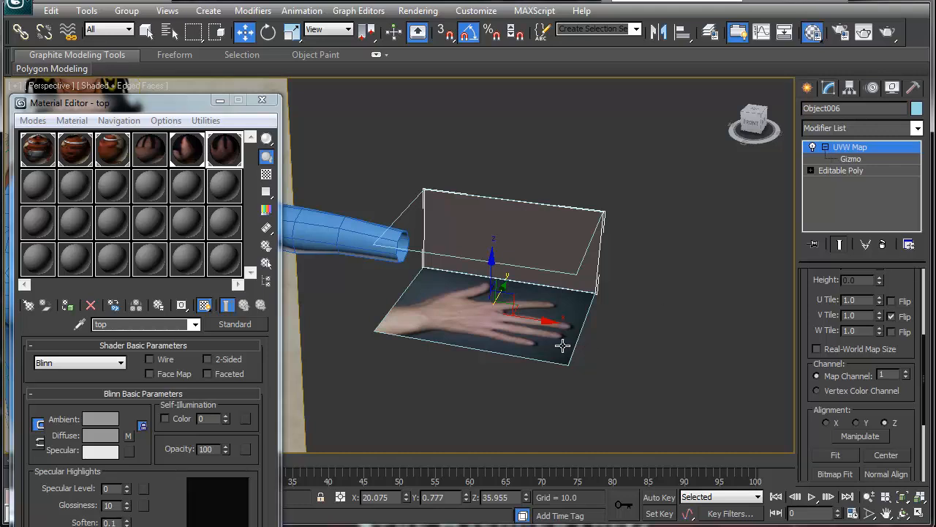
pyautogui.keyDown('alt'); pyautogui.moveTo(549, 346); pyautogui.dragTo(523, 317, button='middle'); pyautogui.keyUp('alt')
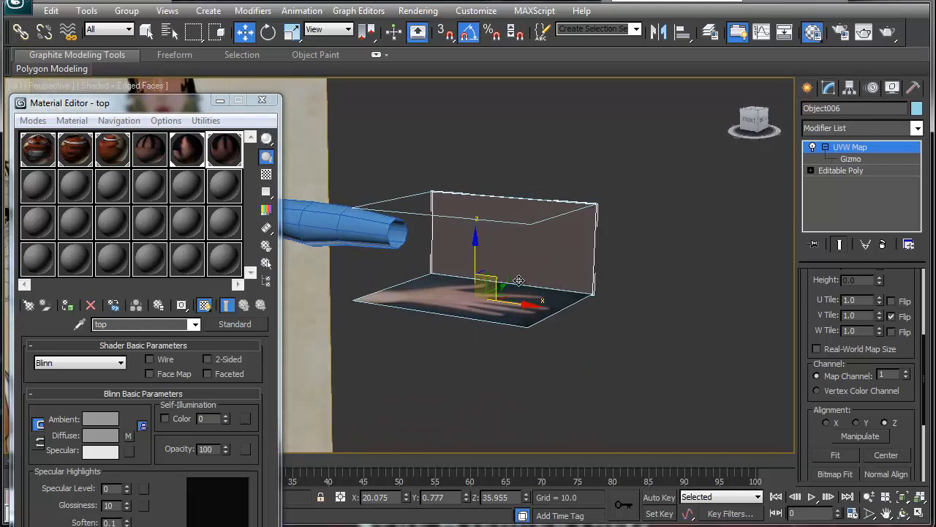
pyautogui.click(834, 455)
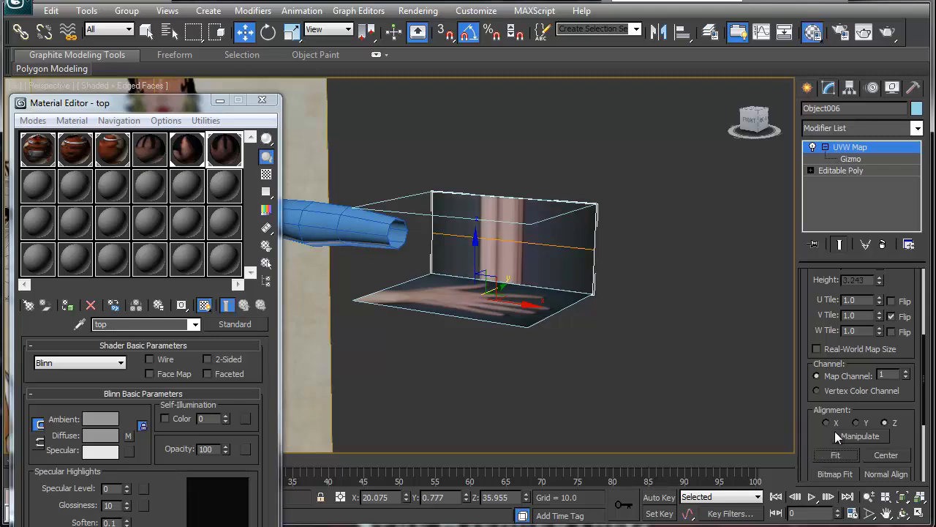
pyautogui.click(828, 423)
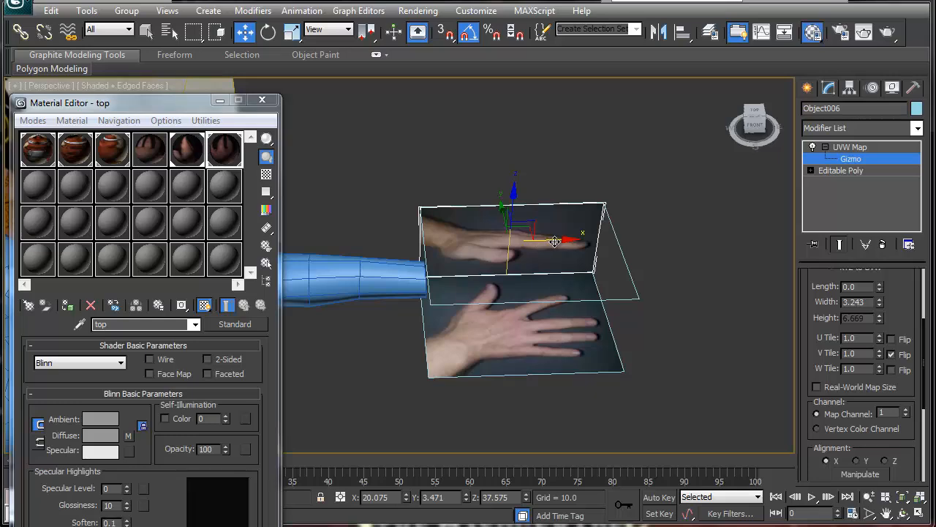
# Shift the back wall's mapping gizmo slightly along X and turn off the V tile flip.
pyautogui.moveTo(549, 241); pyautogui.dragTo(555, 241)
pyautogui.keyDown('alt'); pyautogui.moveTo(489, 280); pyautogui.dragTo(467, 263, button='middle'); pyautogui.keyUp('alt')
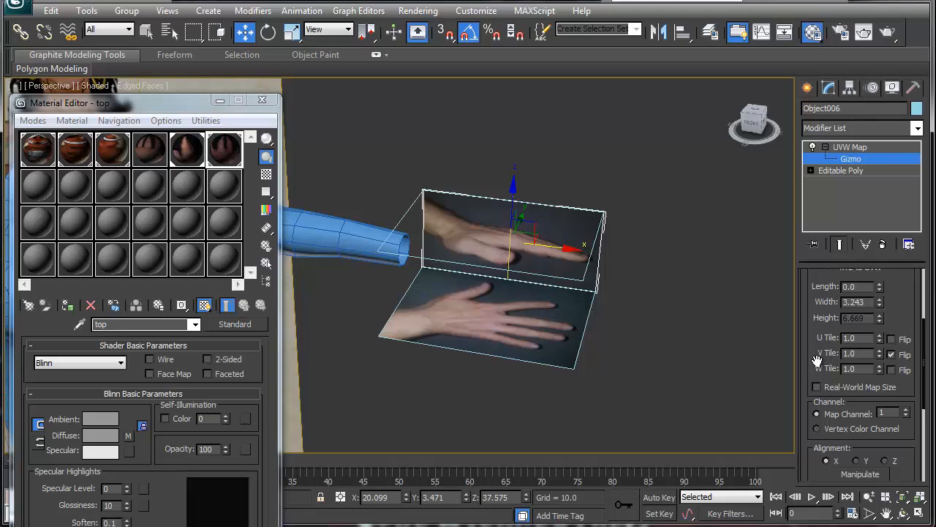
pyautogui.click(890, 355)
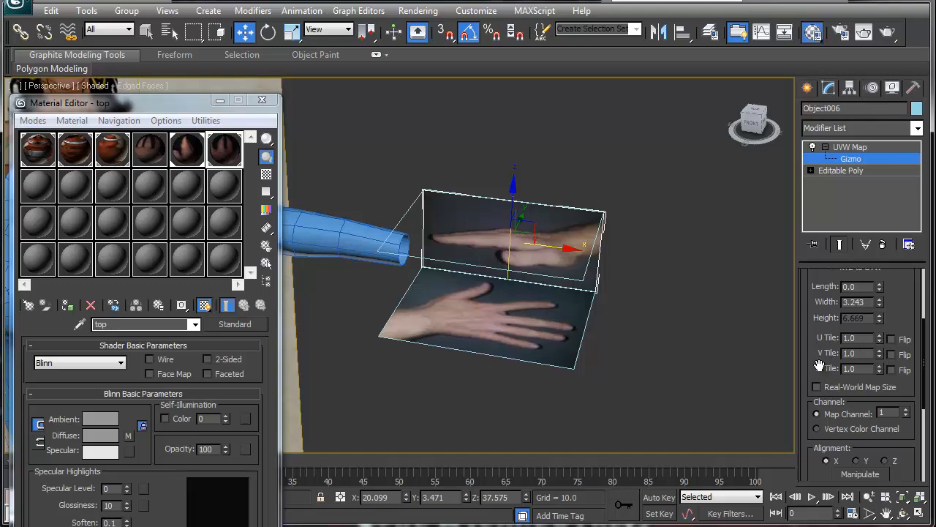
# Refit the mapping gizmo to the back wall's extents.
pyautogui.scroll(3, 822, 343)
pyautogui.scroll(1, 825, 313)
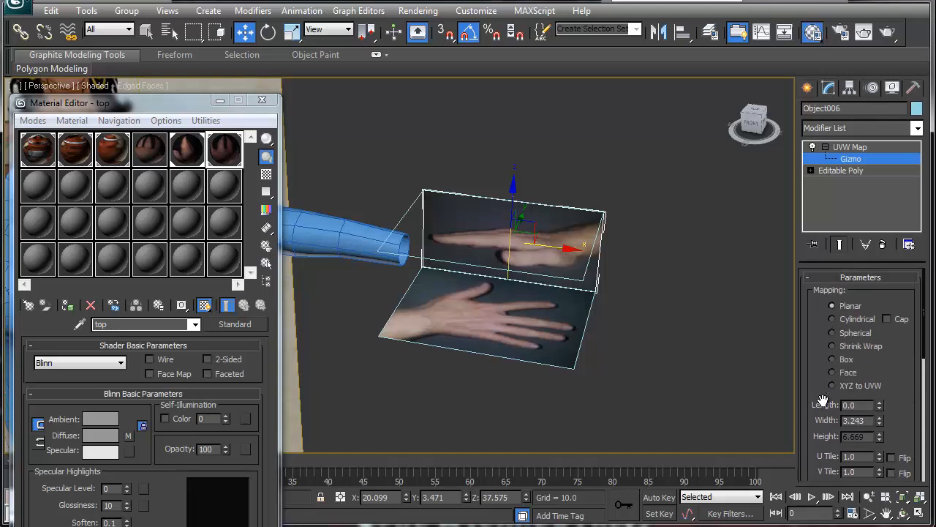
pyautogui.scroll(-5, 823, 398)
pyautogui.scroll(-2, 821, 410)
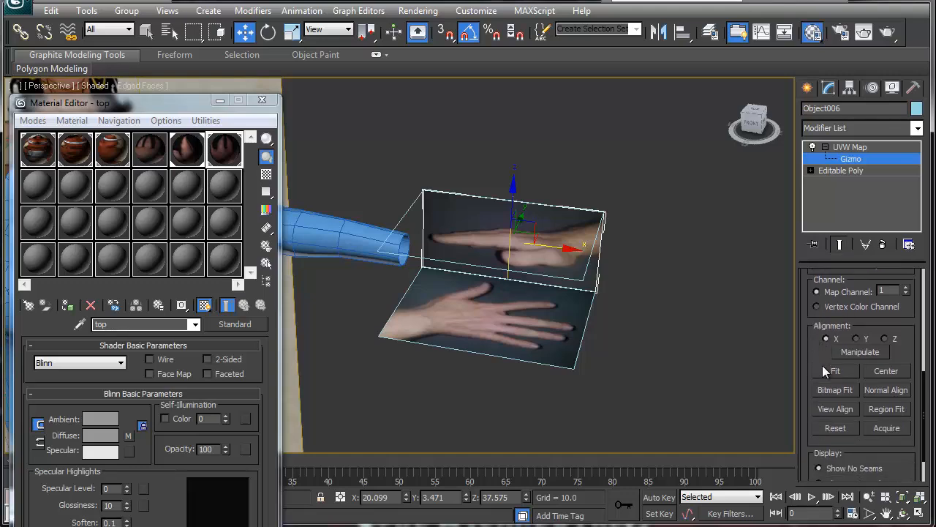
pyautogui.click(824, 370)
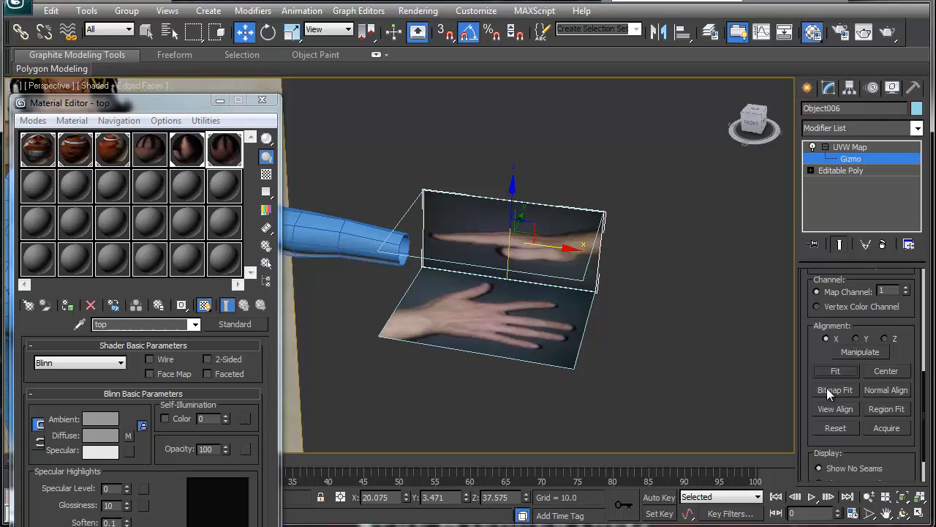
# Apply a Bitmap Fit to the X-aligned mapping of the back wall using side.jpg.
pyautogui.click(834, 389)
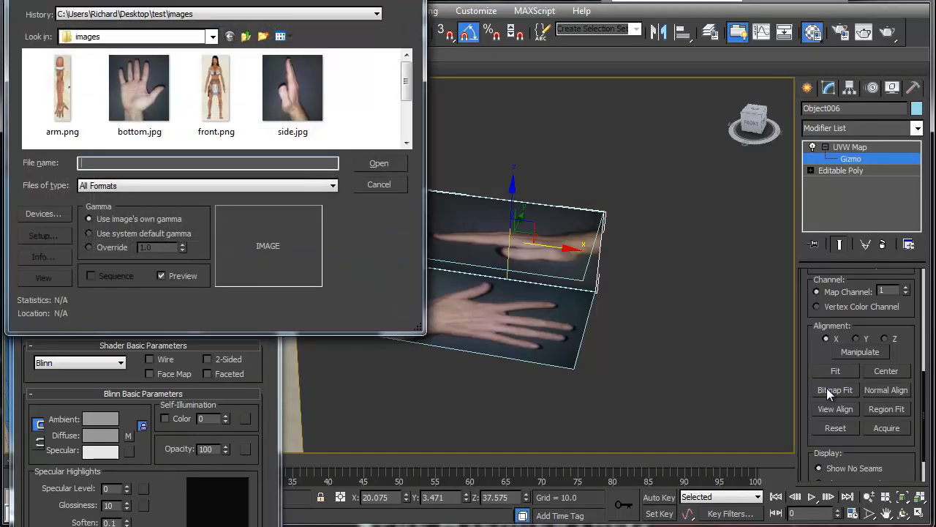
pyautogui.doubleClick(277, 100)
pyautogui.keyDown('alt'); pyautogui.moveTo(541, 255); pyautogui.dragTo(351, 231, button='middle'); pyautogui.keyUp('alt')
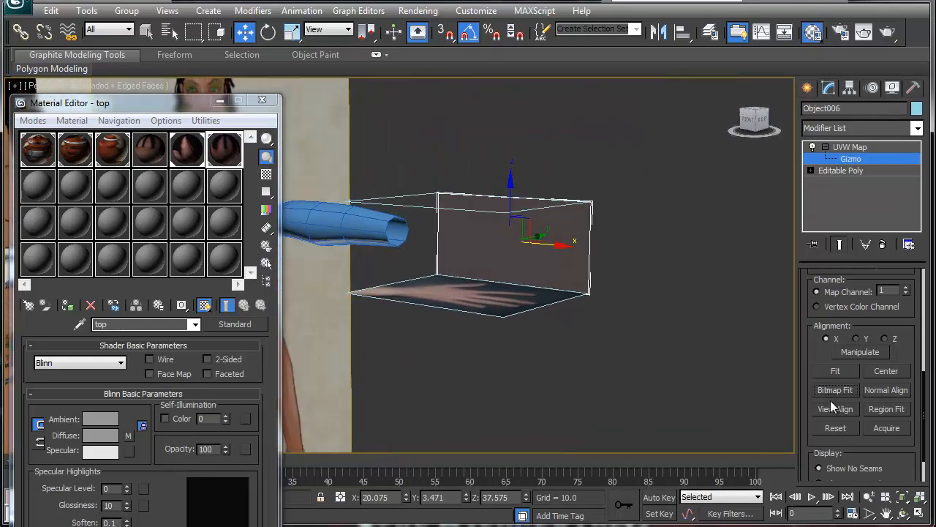
pyautogui.moveTo(850, 447); pyautogui.dragTo(852, 416)
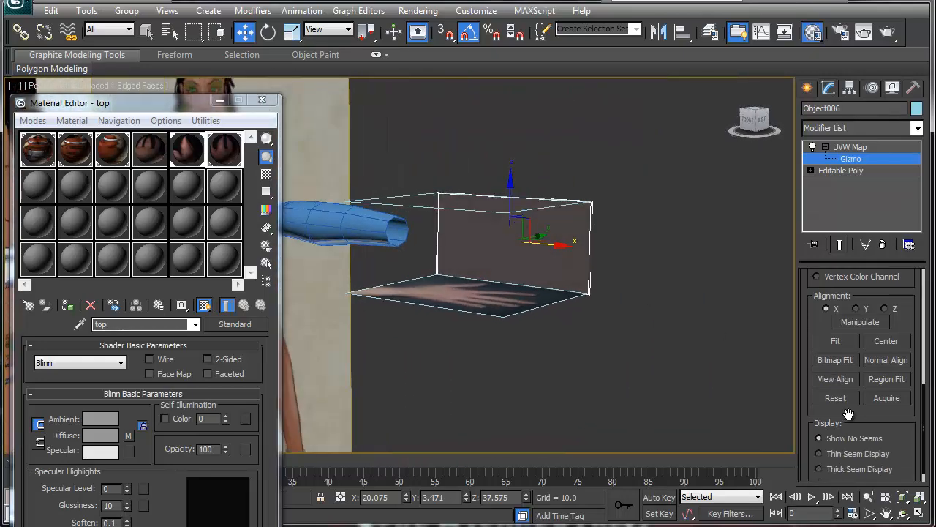
# Try a Z-aligned fit of the mapping gizmo on the back wall.
pyautogui.click(870, 361)
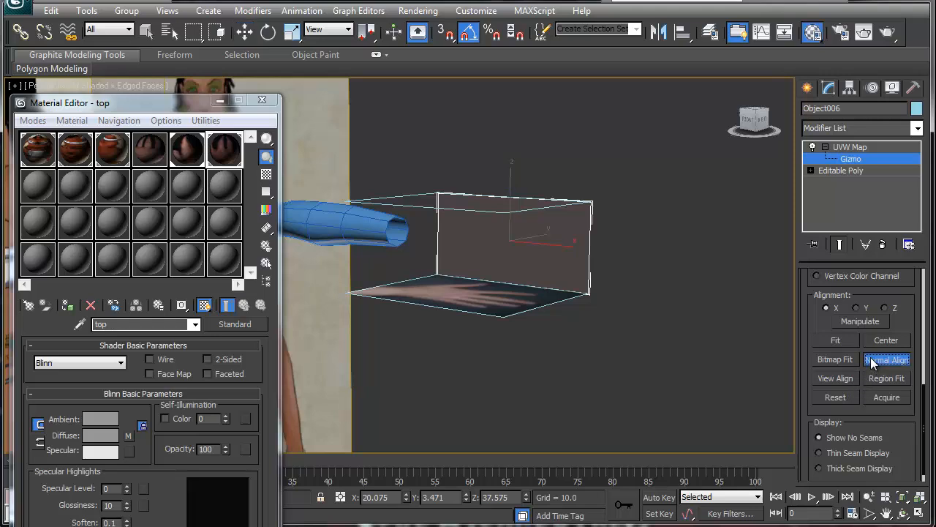
pyautogui.click(871, 361)
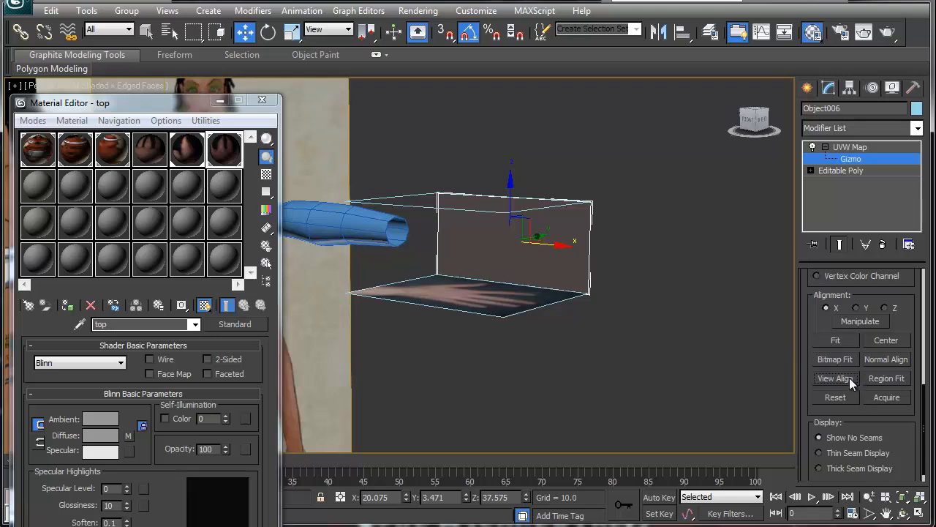
pyautogui.moveTo(822, 319); pyautogui.dragTo(826, 372)
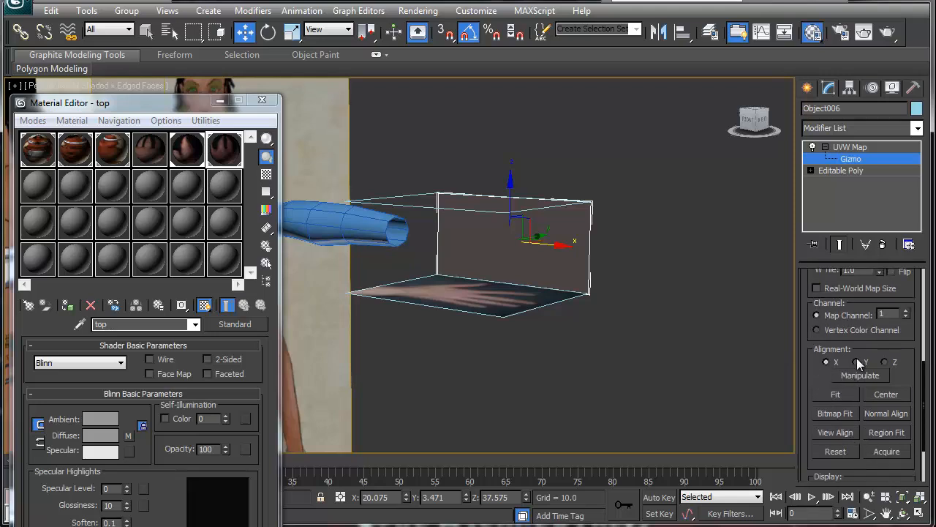
pyautogui.click(857, 361)
pyautogui.click(837, 394)
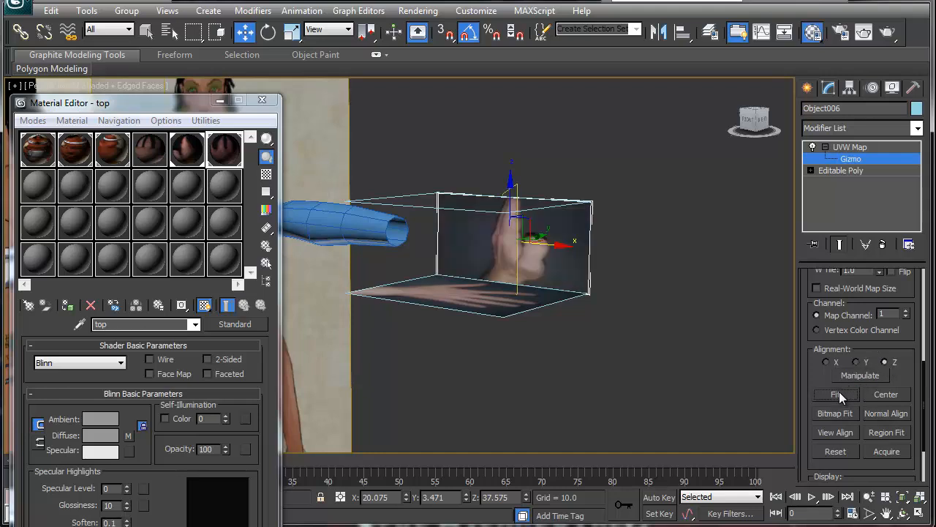
pyautogui.keyDown('alt'); pyautogui.moveTo(607, 280); pyautogui.dragTo(602, 314, button='middle'); pyautogui.keyUp('alt')
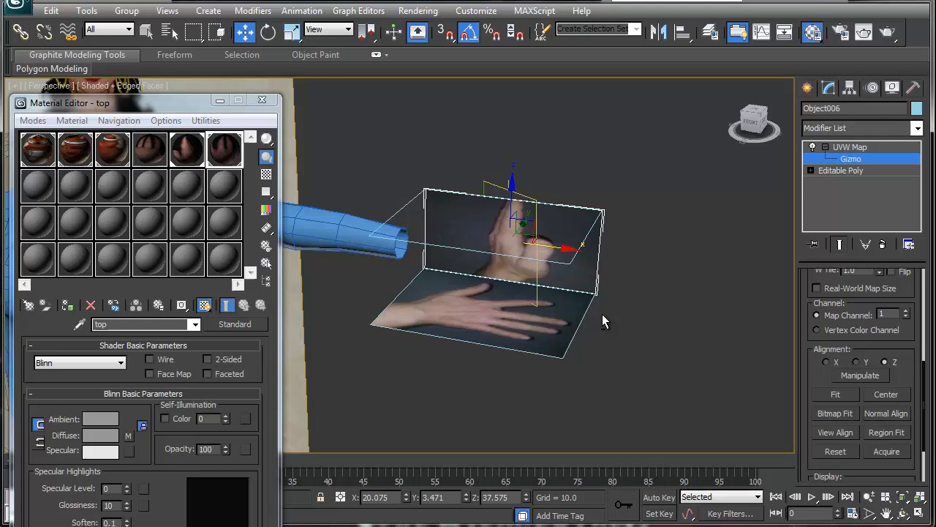
# Reset the back wall's mapping gizmo, set its alignment to Y and fit it to the wall.
pyautogui.click(880, 396)
pyautogui.click(838, 394)
pyautogui.click(835, 451)
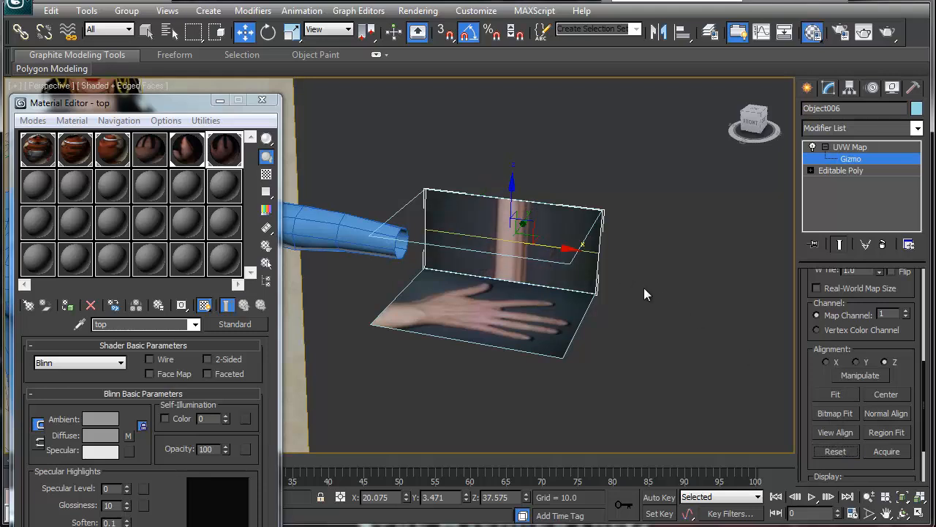
pyautogui.click(856, 363)
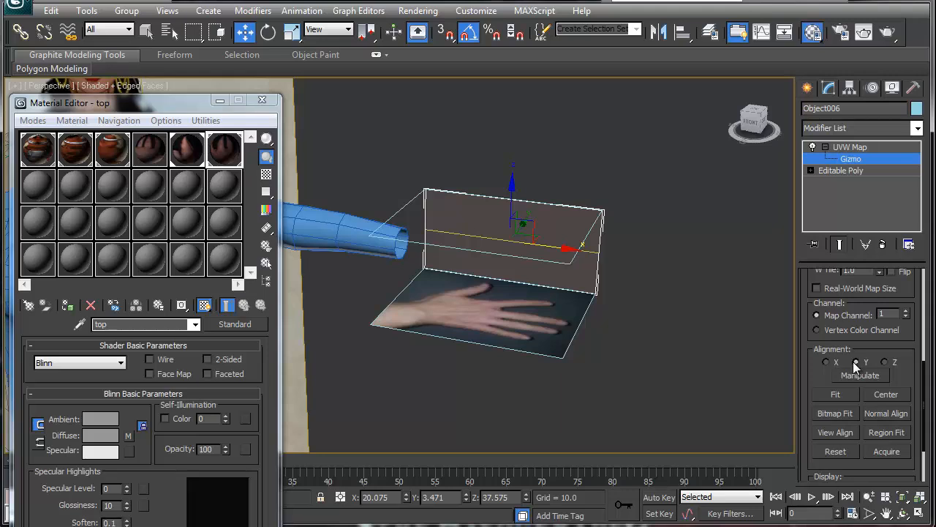
pyautogui.click(827, 364)
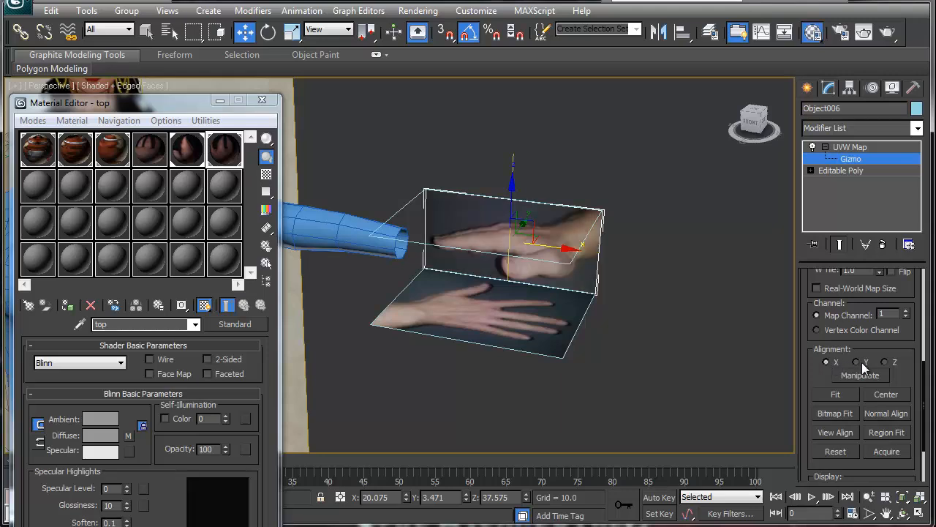
pyautogui.click(856, 362)
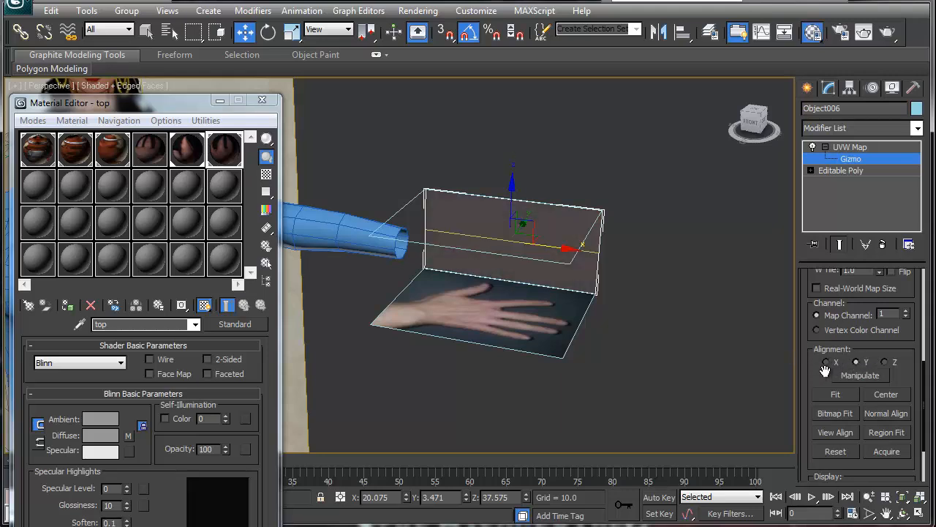
pyautogui.click(832, 394)
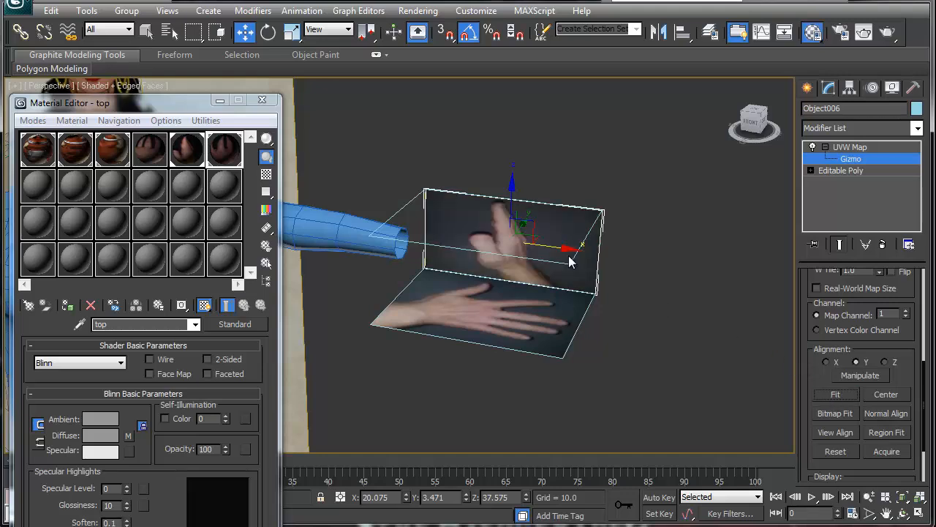
# Rotate the back wall's mapping gizmo about Y until the fingers point away from the arm, and apply a Bitmap Fit using side.jpg.
pyautogui.press('e')
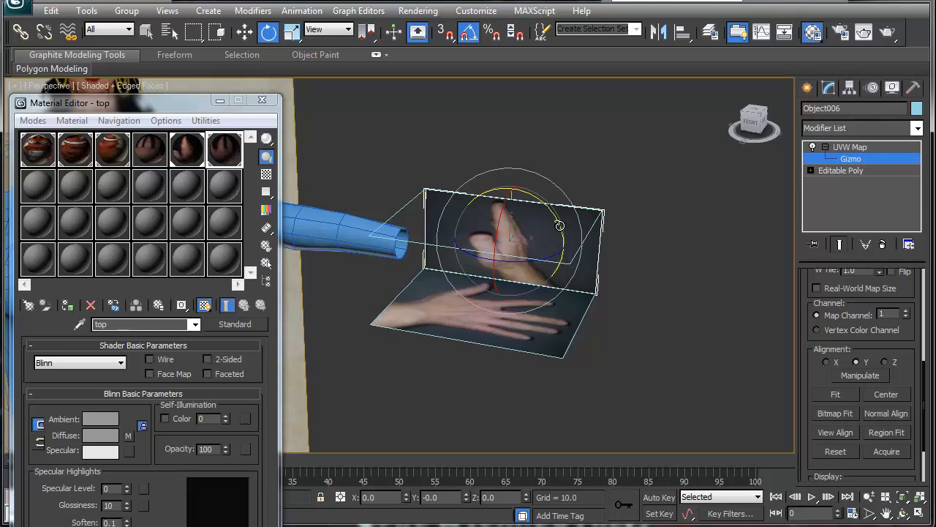
pyautogui.moveTo(556, 226); pyautogui.dragTo(571, 291)
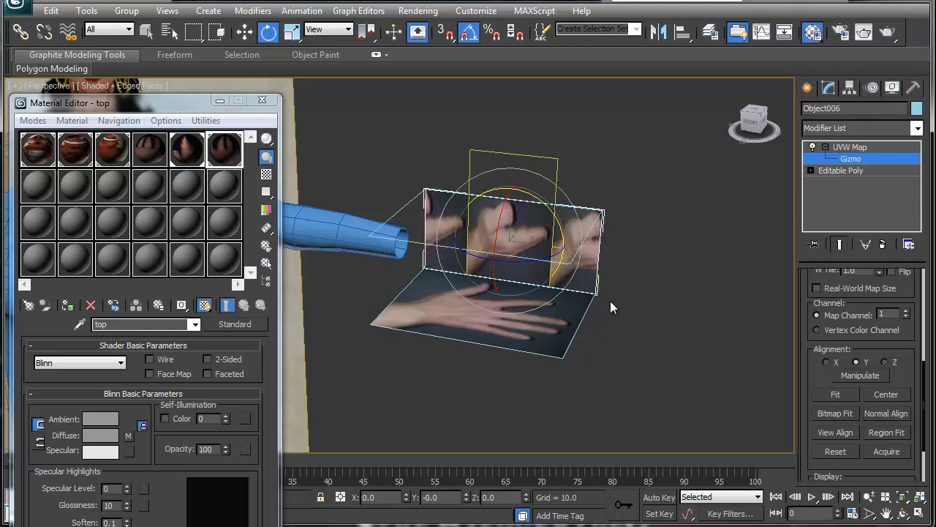
pyautogui.click(826, 412)
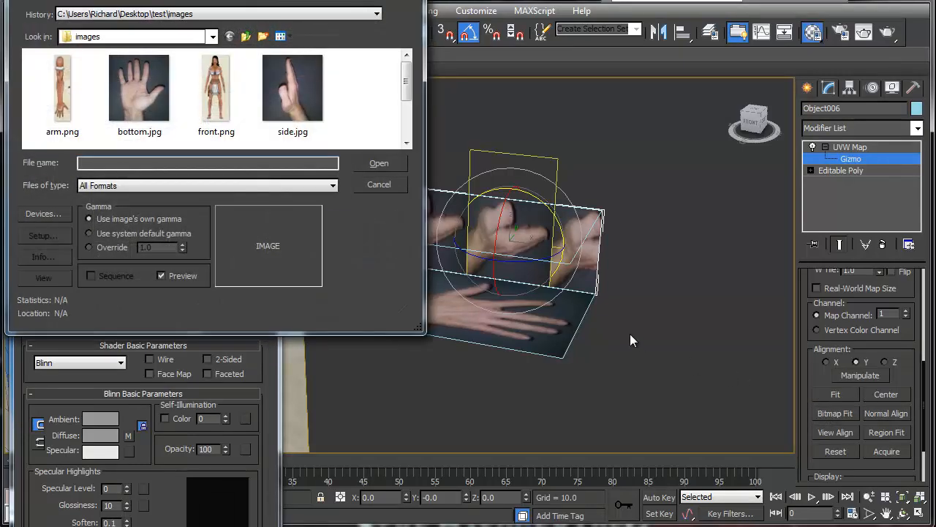
pyautogui.doubleClick(315, 101)
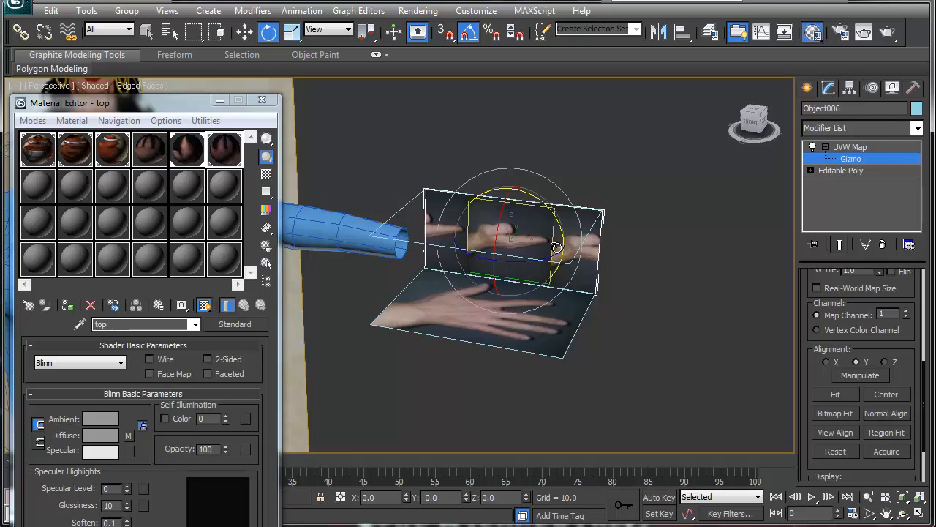
# Turn on the U tile flip for the back wall and scale its mapping gizmo to 180% in the XZ plane.
pyautogui.moveTo(823, 368); pyautogui.dragTo(822, 419)
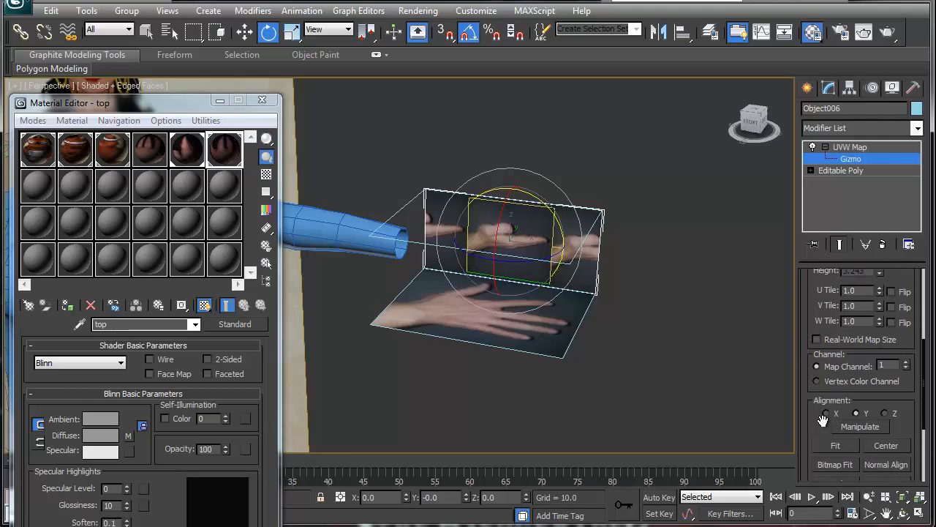
pyautogui.click(891, 292)
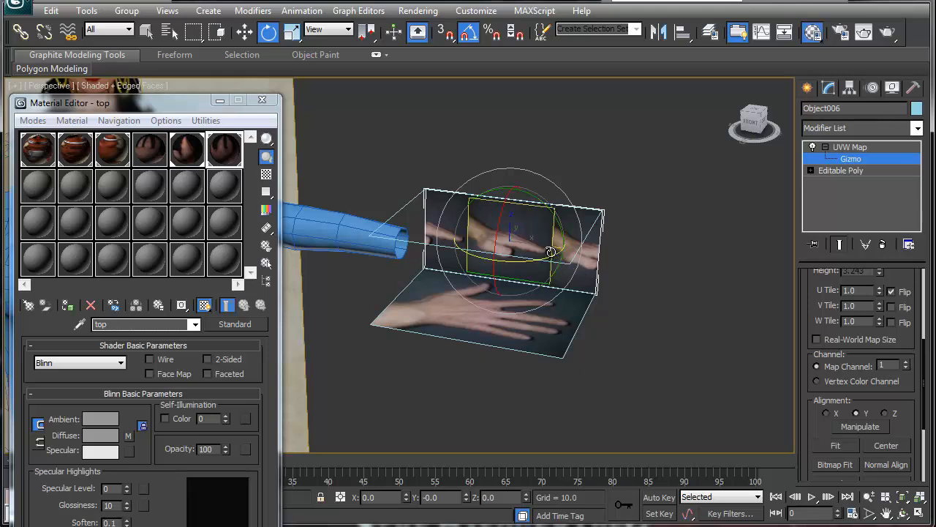
pyautogui.press('w')
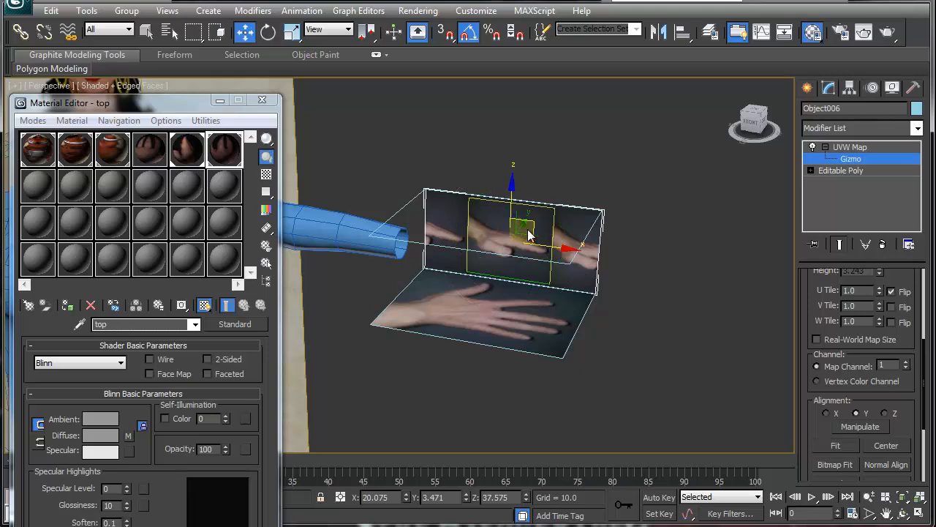
pyautogui.press('e')
pyautogui.press('r')
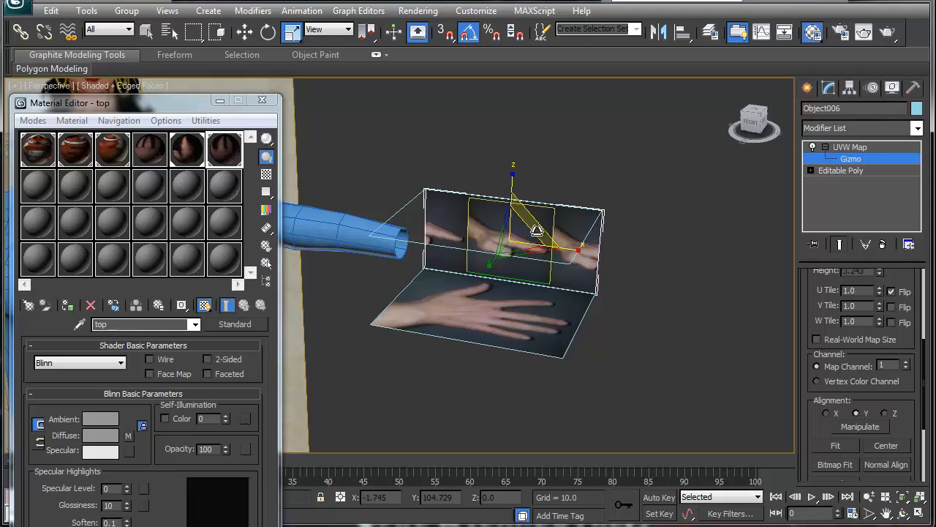
pyautogui.moveTo(542, 220); pyautogui.dragTo(576, 183)
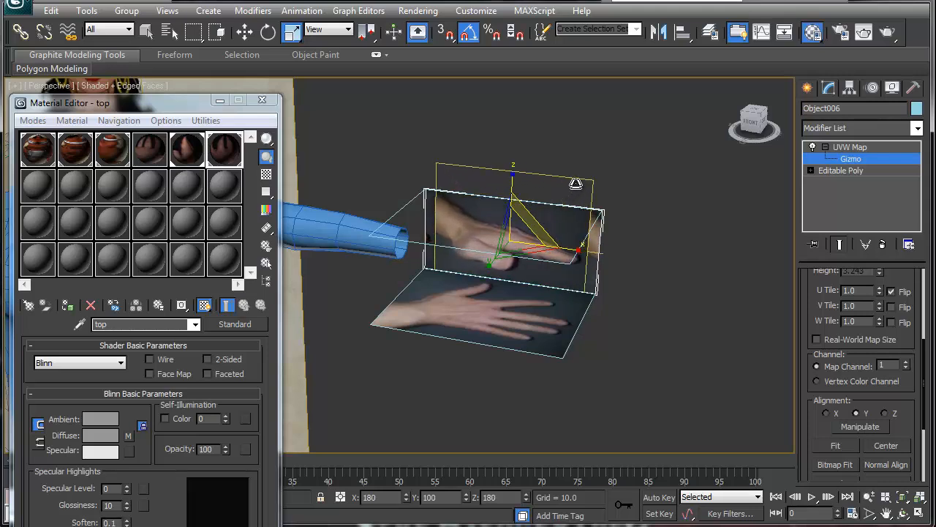
# Move the back wall's mapping gizmo along X to 19.716 so the wrist starts at the arm-side edge, and finish gizmo editing.
pyautogui.keyDown('alt'); pyautogui.moveTo(496, 290); pyautogui.dragTo(524, 321, button='middle'); pyautogui.keyUp('alt')
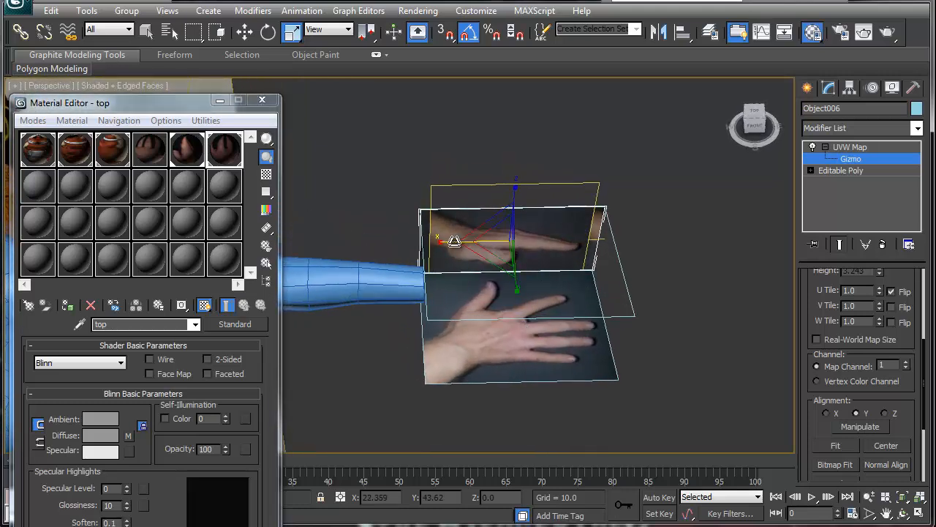
pyautogui.moveTo(445, 244); pyautogui.dragTo(552, 243)
pyautogui.press('w')
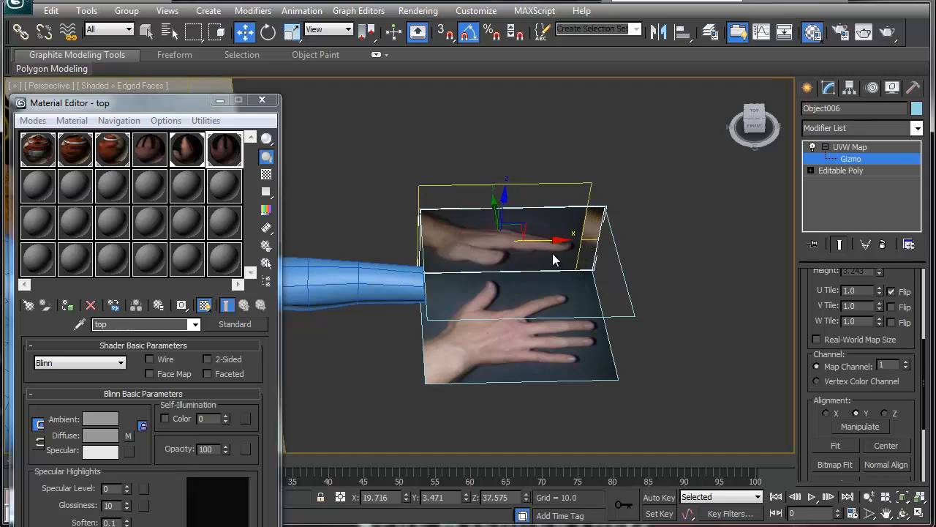
pyautogui.keyDown('alt'); pyautogui.moveTo(554, 289); pyautogui.dragTo(543, 175, button='middle'); pyautogui.keyUp('alt')
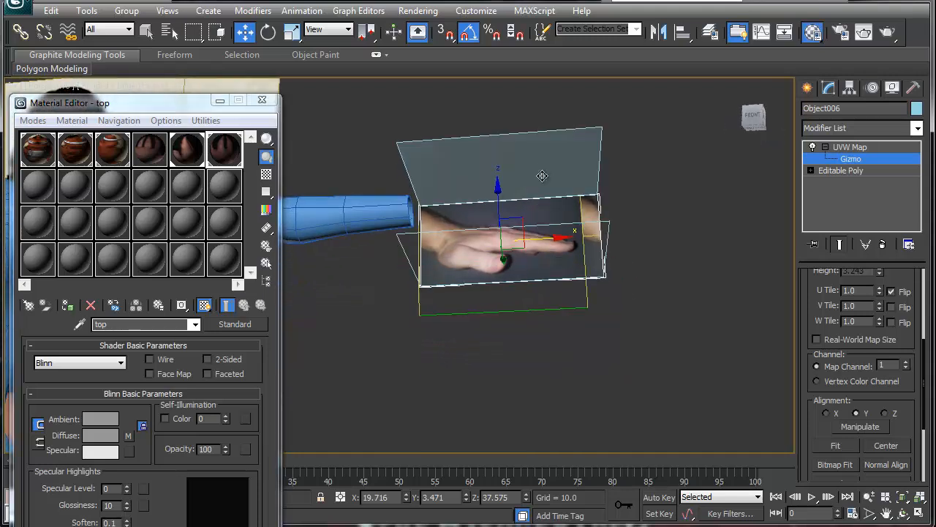
pyautogui.click(849, 147)
# Assign the palm-side hand material to the horizontal plane adjoining the back wall.
pyautogui.click(591, 154)
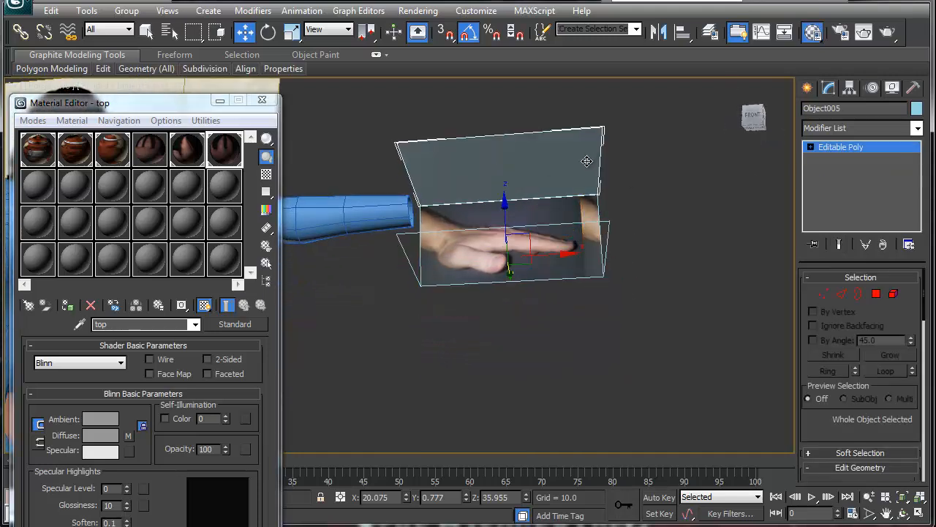
pyautogui.click(218, 161)
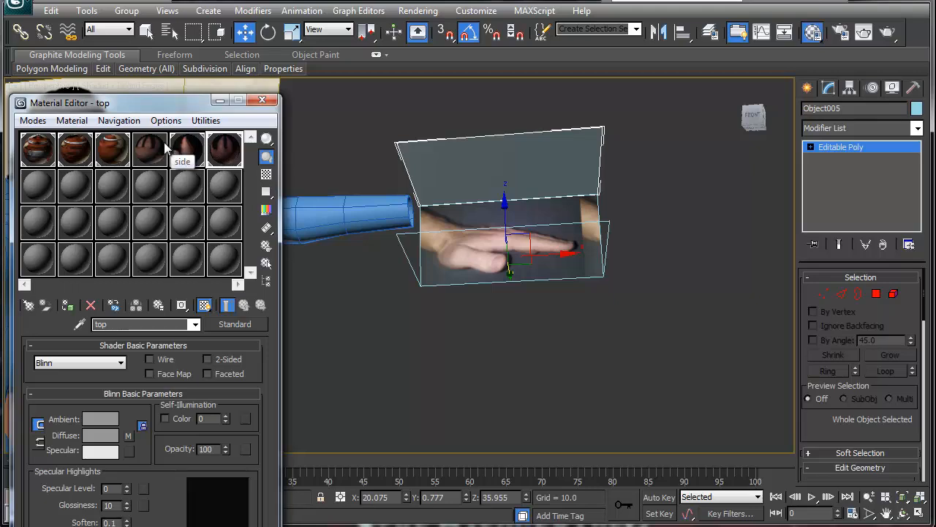
pyautogui.moveTo(443, 153); pyautogui.dragTo(442, 153)
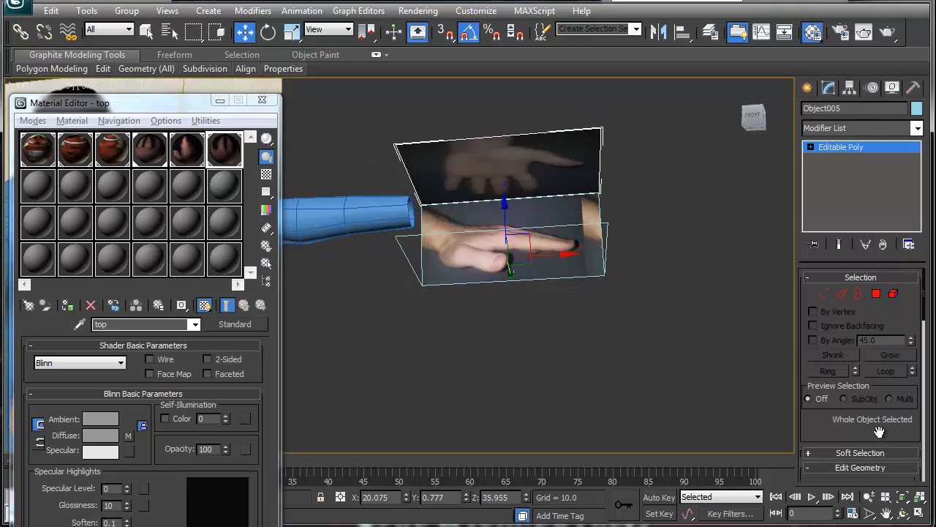
# Add a UVW Map modifier with Z alignment to the palm plane.
pyautogui.click(917, 128)
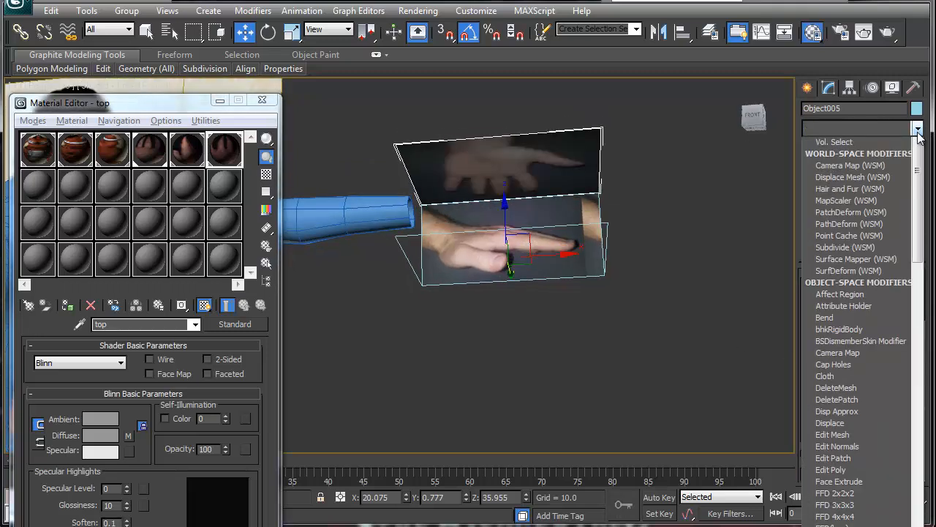
pyautogui.moveTo(918, 165); pyautogui.dragTo(913, 484)
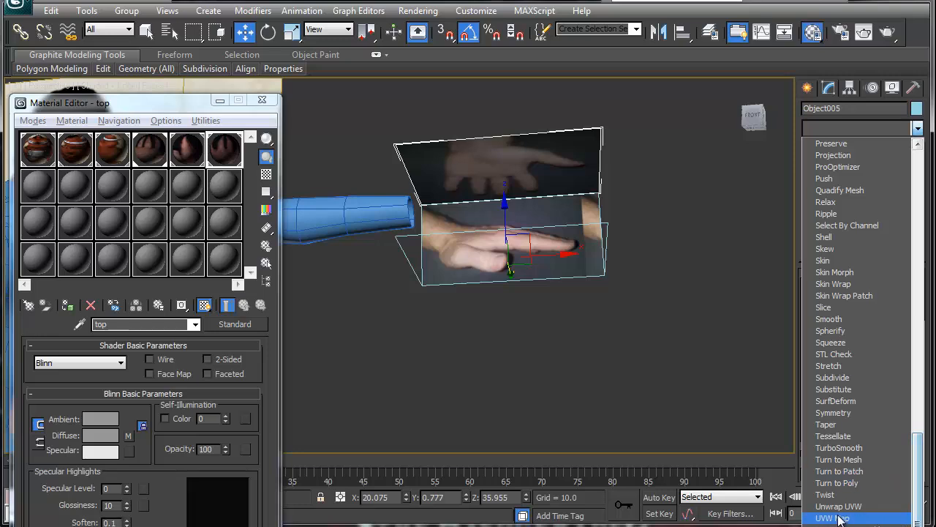
pyautogui.click(833, 501)
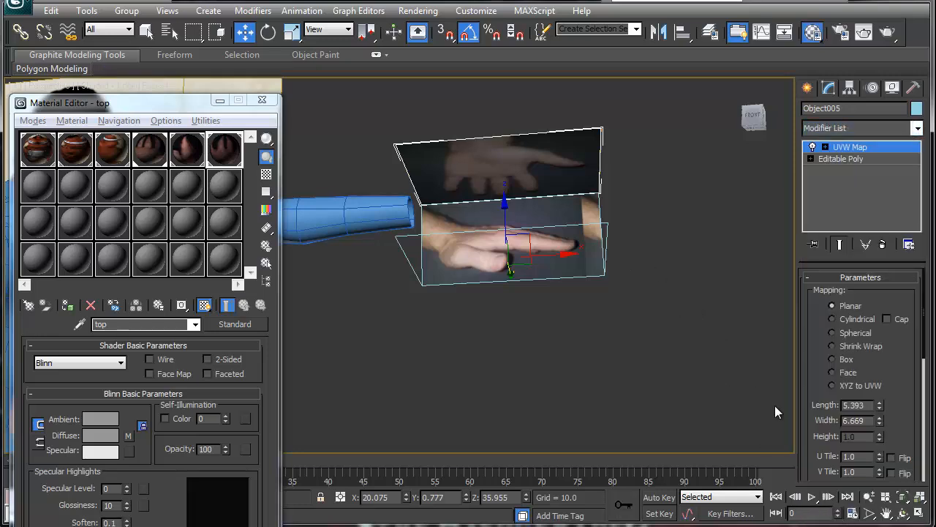
pyautogui.scroll(-5, 812, 380)
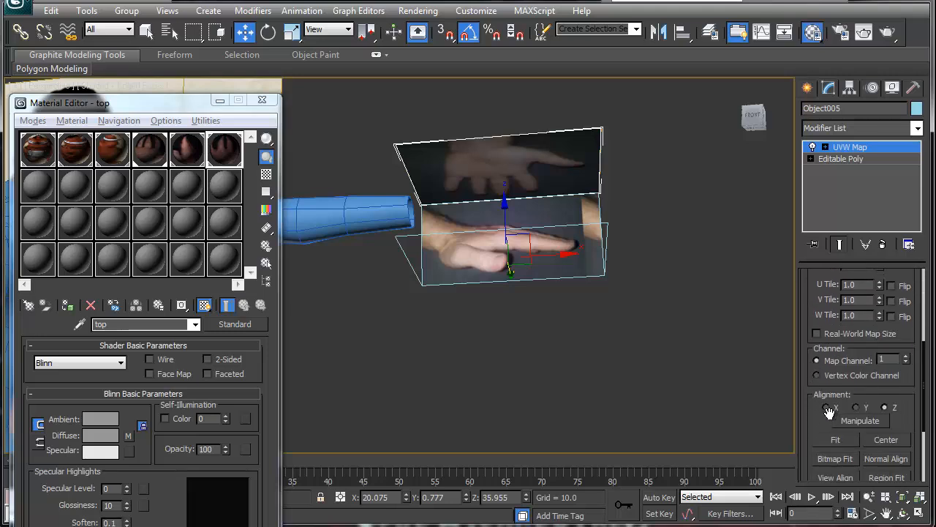
pyautogui.click(826, 407)
pyautogui.click(885, 408)
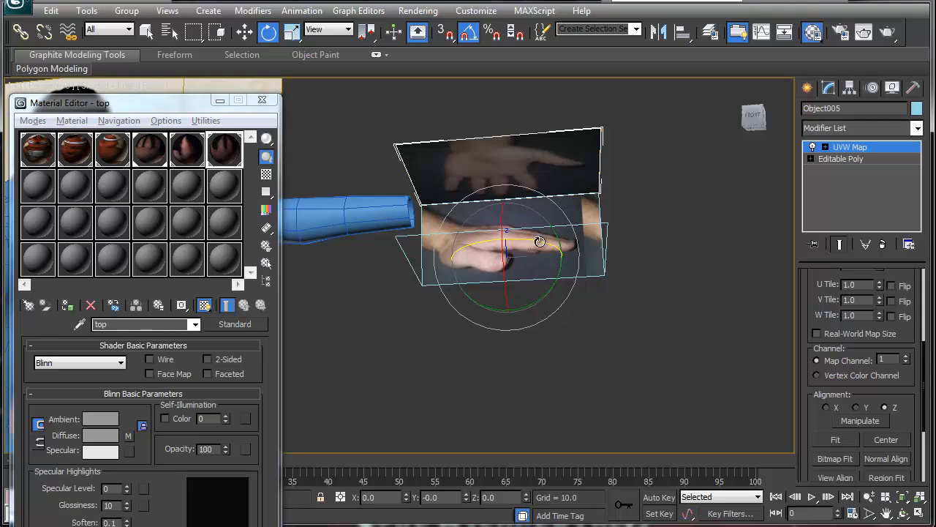
# Rotate the palm plane's UVW Map gizmo about Z until the fingers point away from the arm.
pyautogui.moveTo(539, 241); pyautogui.dragTo(530, 240)
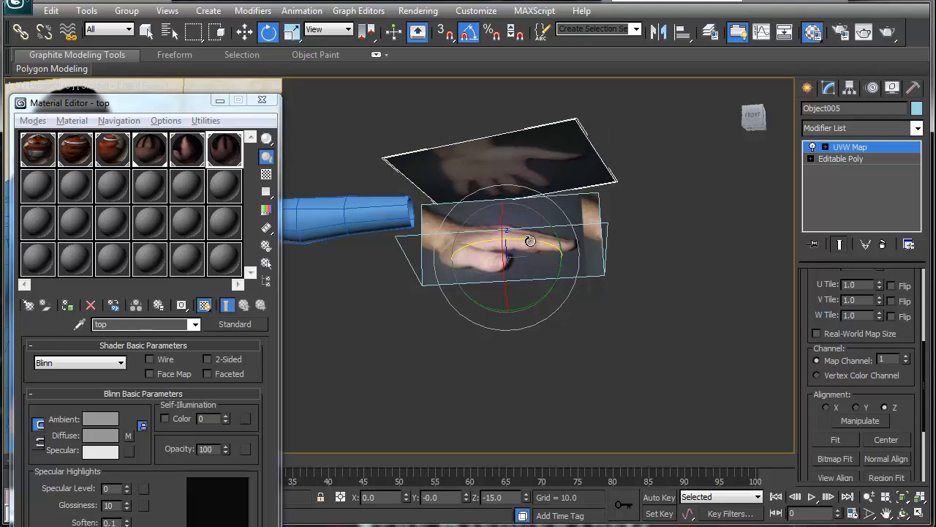
pyautogui.rightClick(530, 241)
pyautogui.click(825, 147)
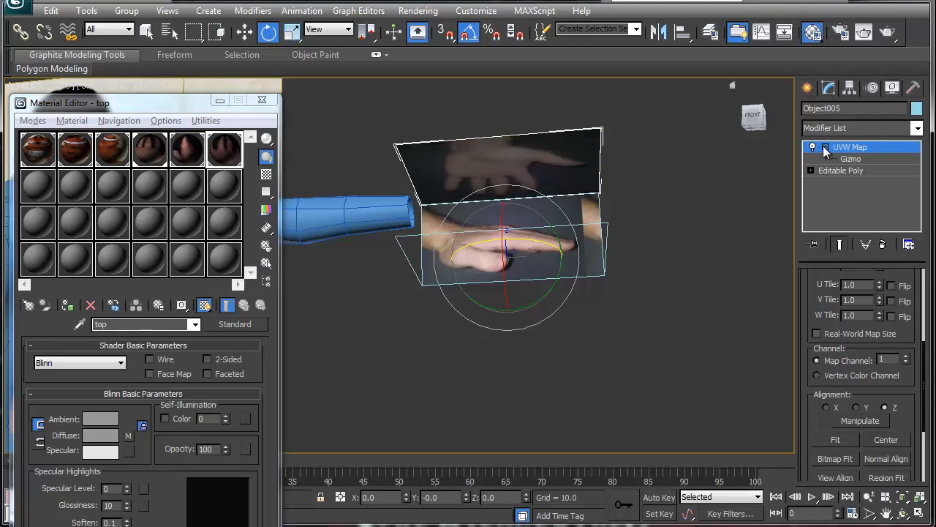
pyautogui.click(851, 159)
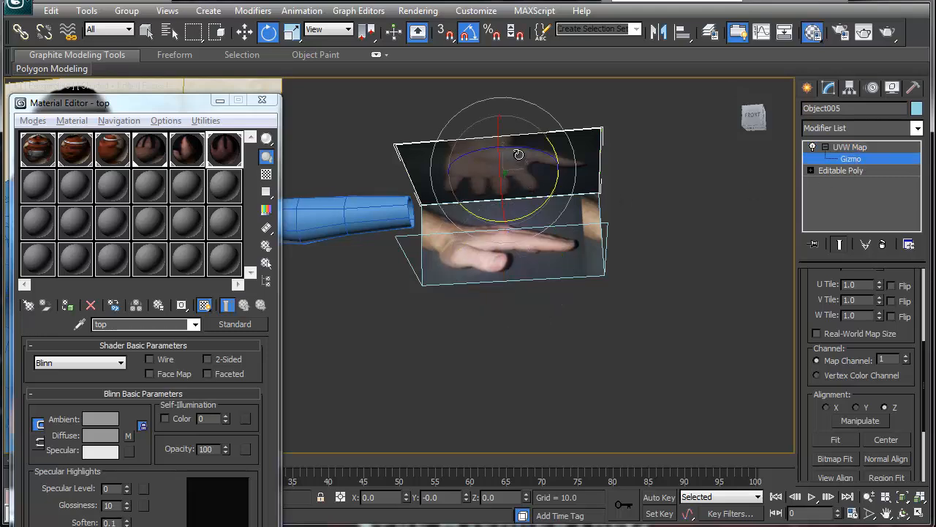
pyautogui.moveTo(517, 150); pyautogui.dragTo(451, 157)
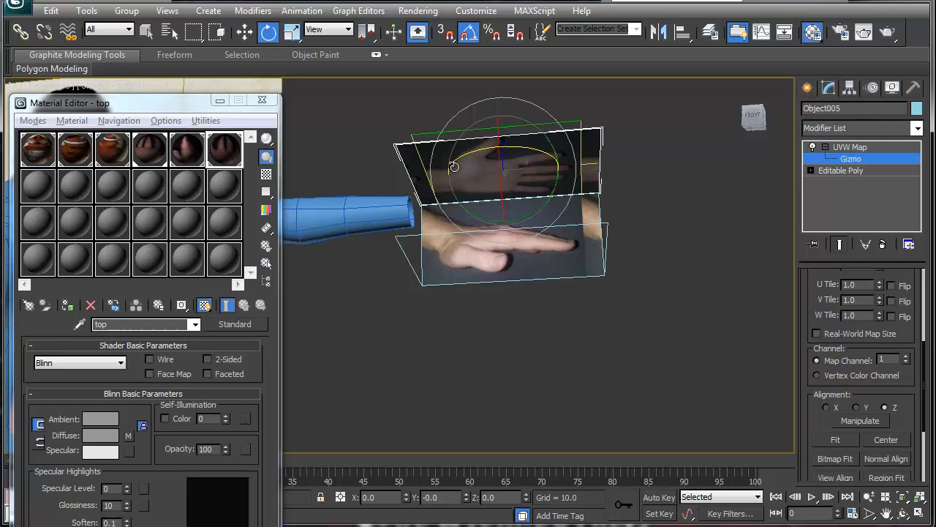
pyautogui.scroll(-3, 903, 420)
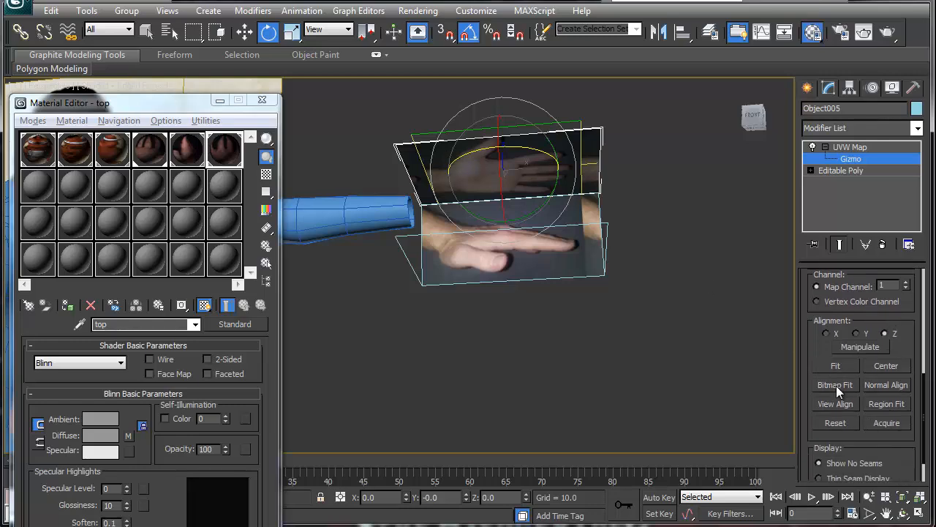
# Fit the palm plane's UVW Map gizmo to the proportions of the open-hand photo in the images folder using Bitmap Fit.
pyautogui.click(834, 385)
pyautogui.moveTo(403, 80); pyautogui.dragTo(403, 116)
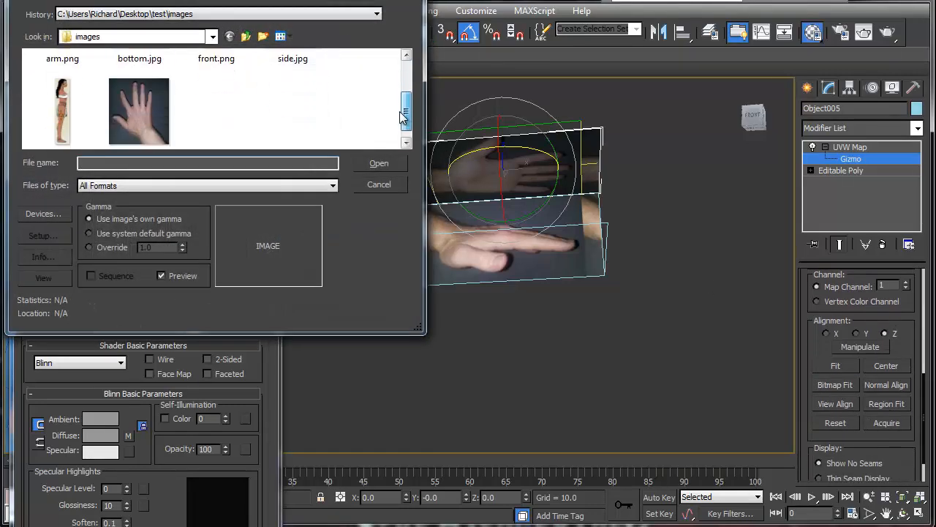
pyautogui.doubleClick(151, 115)
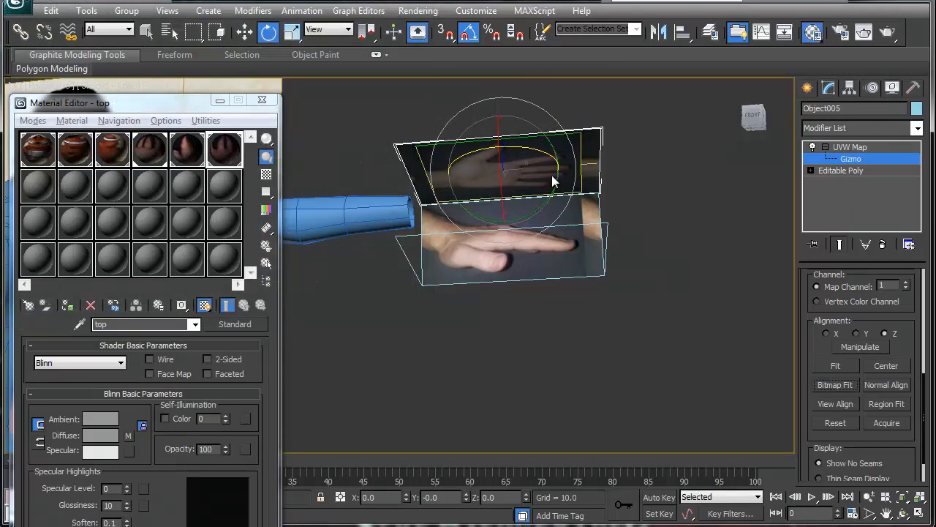
# Scale the palm plane's mapping gizmo uniformly to about 112% to fill the plane, then finish gizmo editing and close the Material Editor.
pyautogui.keyDown('alt'); pyautogui.moveTo(571, 227); pyautogui.dragTo(510, 176, button='middle'); pyautogui.keyUp('alt')
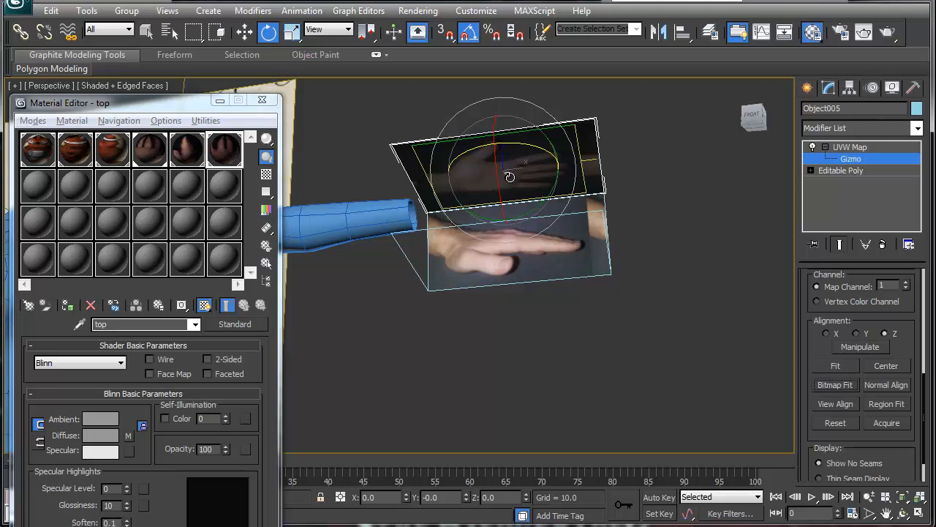
pyautogui.press('r')
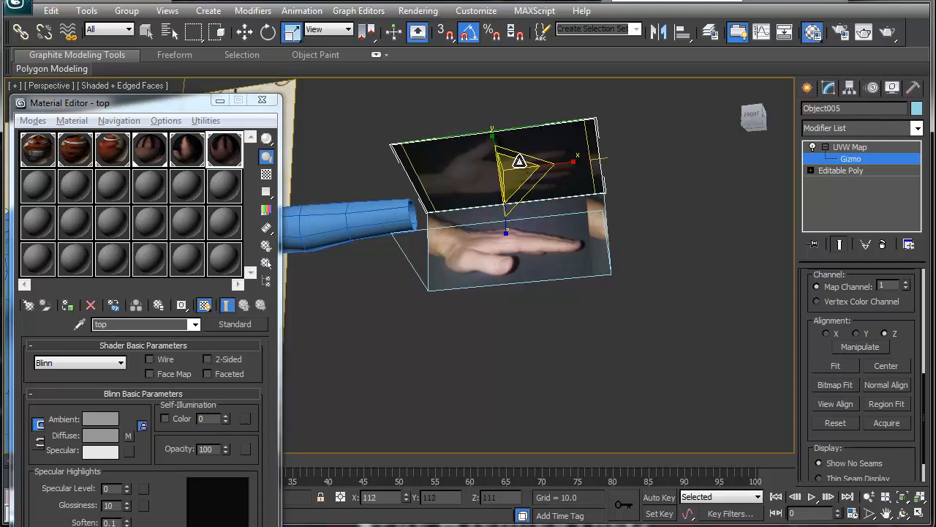
pyautogui.moveTo(519, 160); pyautogui.dragTo(522, 157)
pyautogui.keyDown('alt'); pyautogui.moveTo(568, 184); pyautogui.dragTo(510, 289, button='middle'); pyautogui.keyUp('alt')
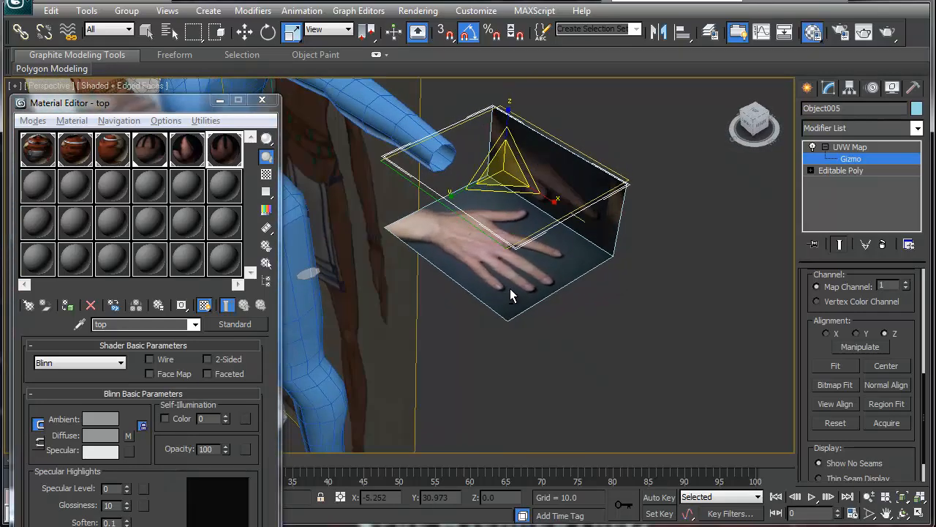
pyautogui.click(850, 147)
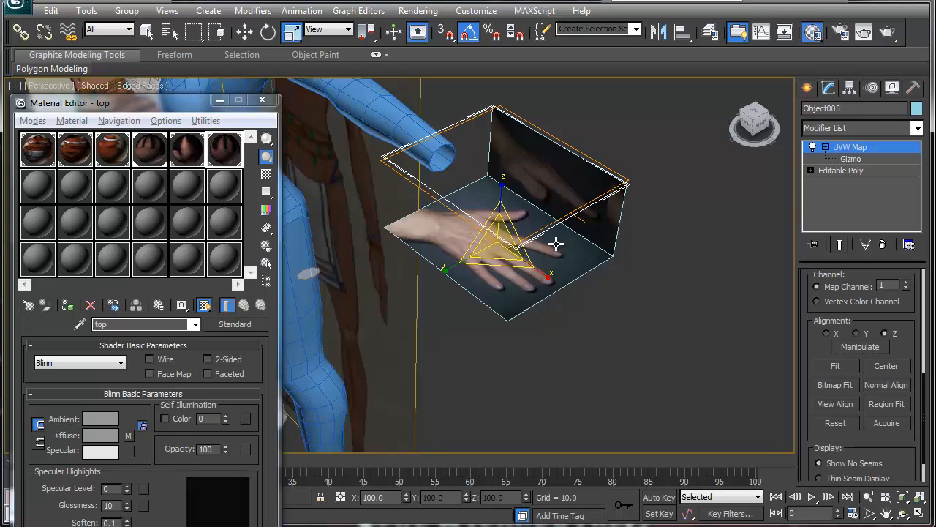
pyautogui.click(262, 99)
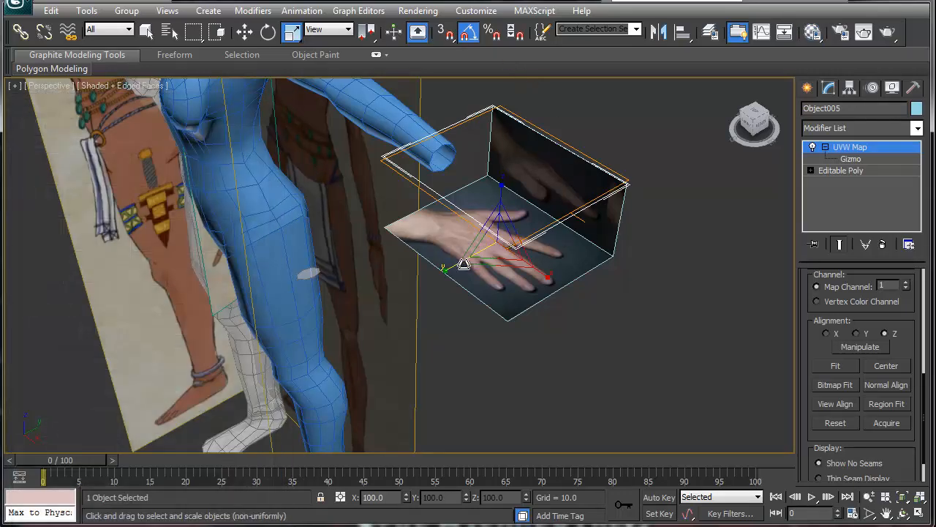